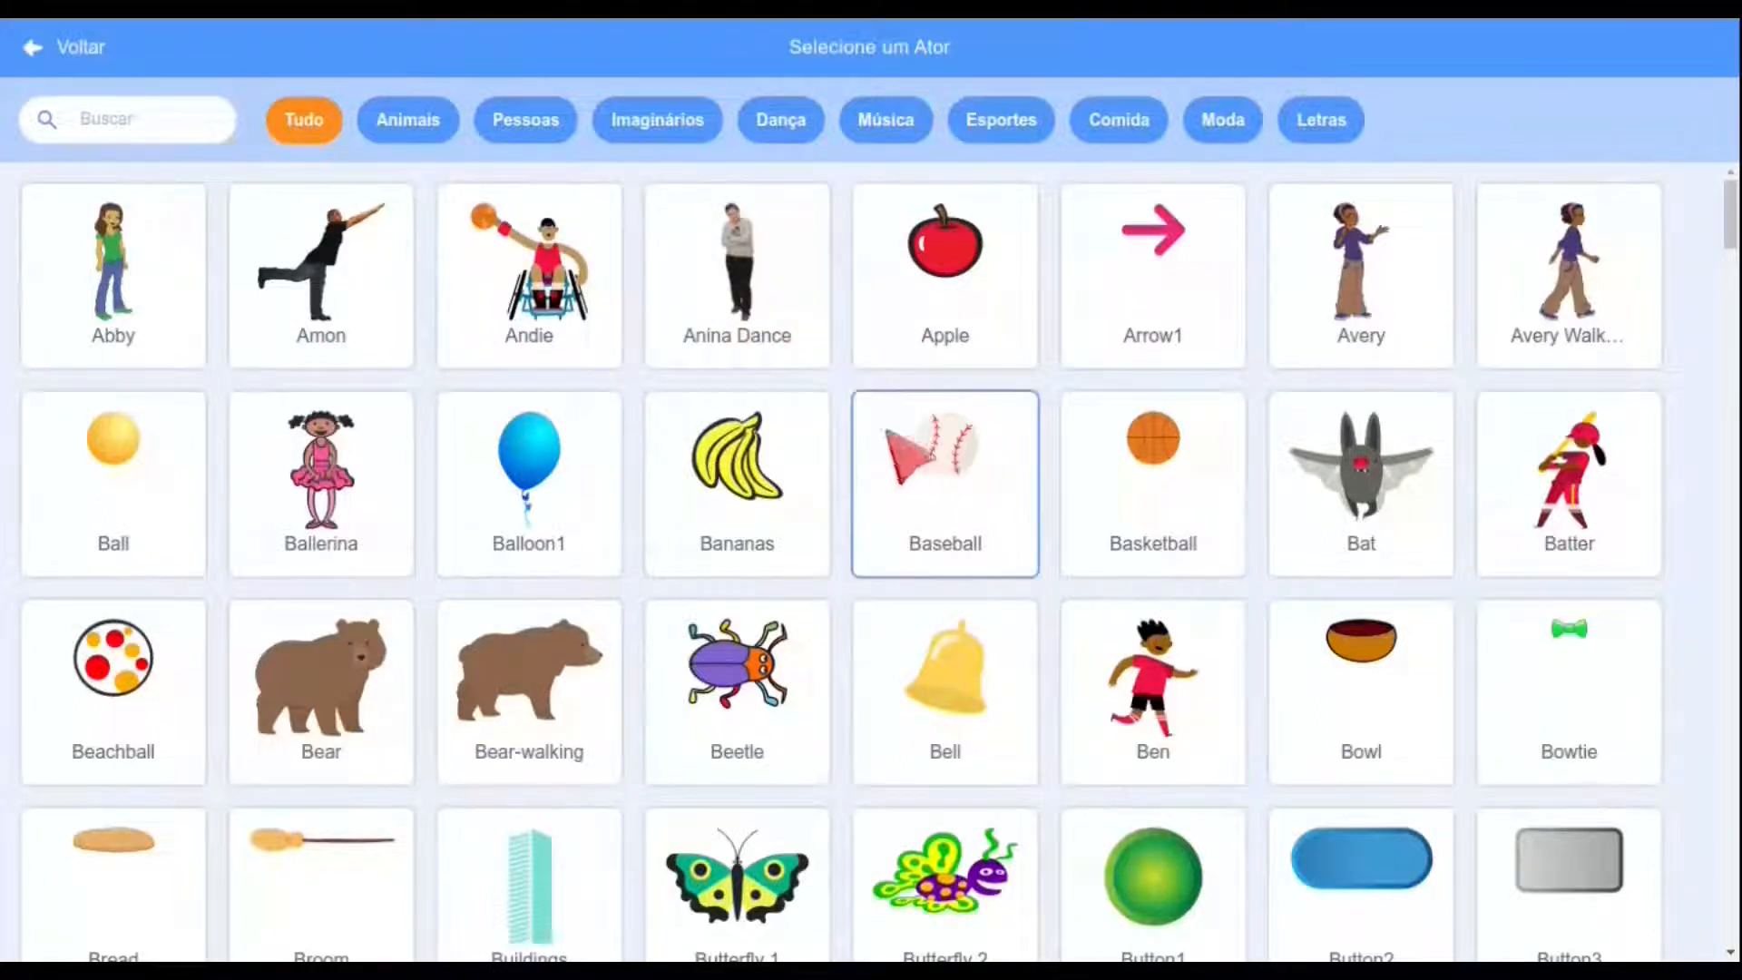
# Find "bat" in the sprite library, add the Bat sprite, and move it up on the stage to about x 46, y 39
pyautogui.scroll(-1, 711, 505)
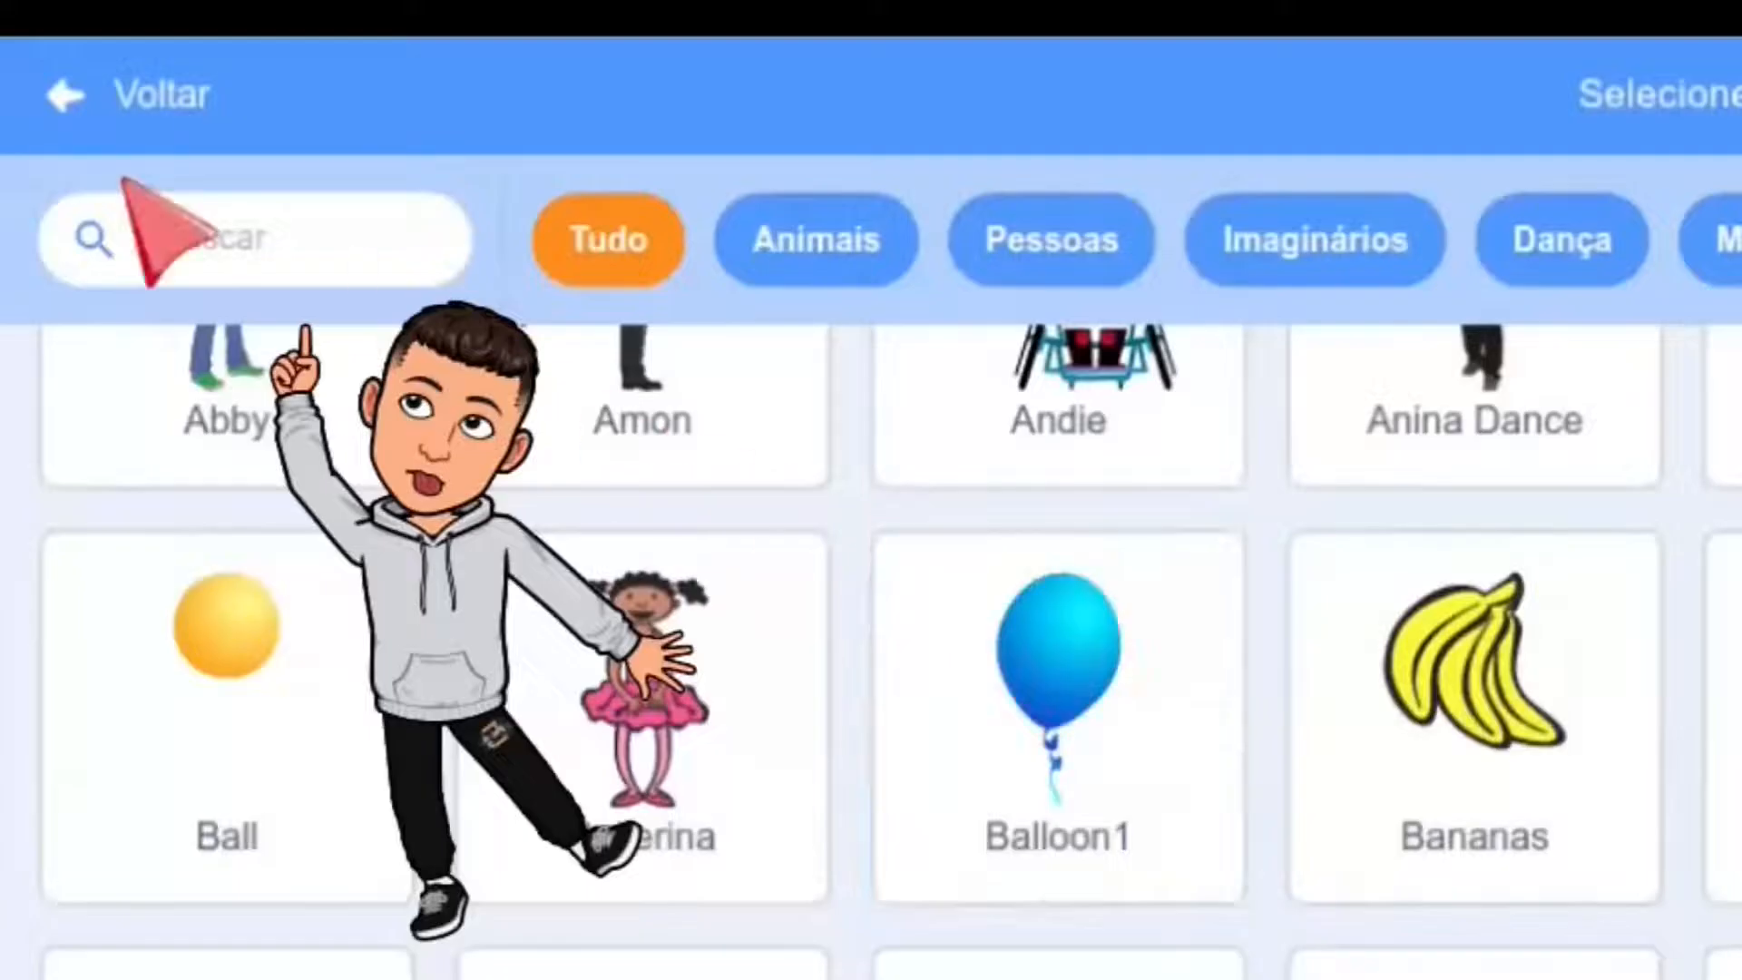
pyautogui.click(132, 113)
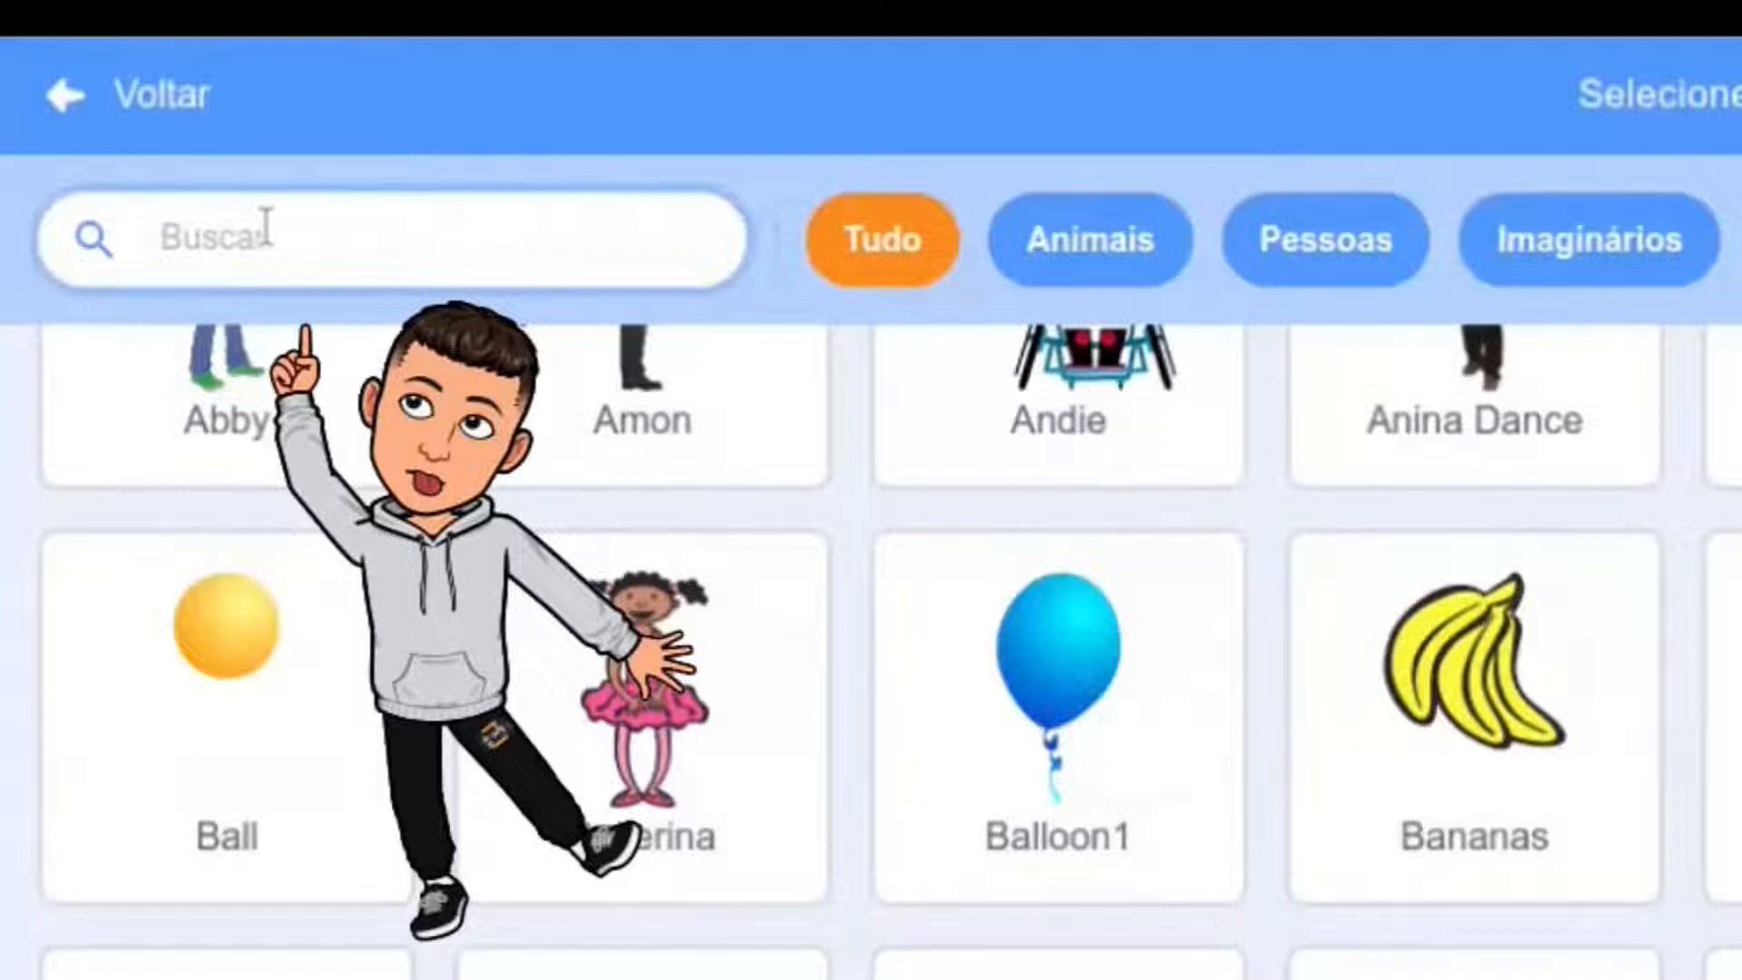
pyautogui.write('bat')
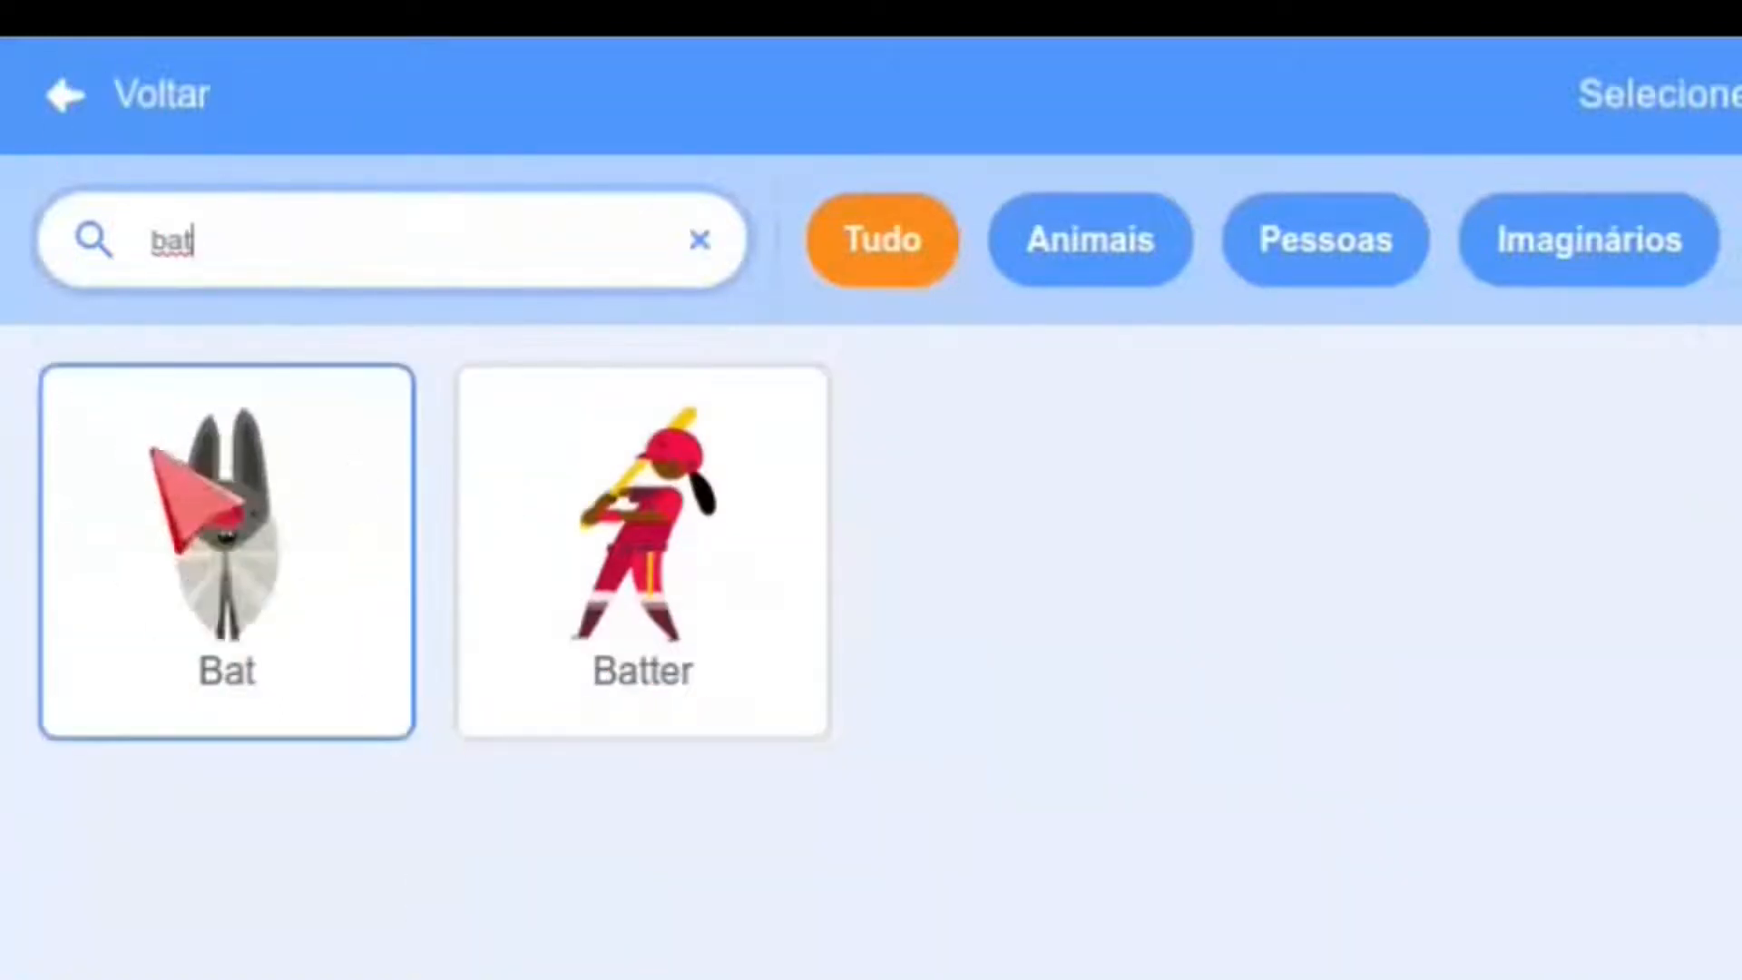
pyautogui.click(232, 508)
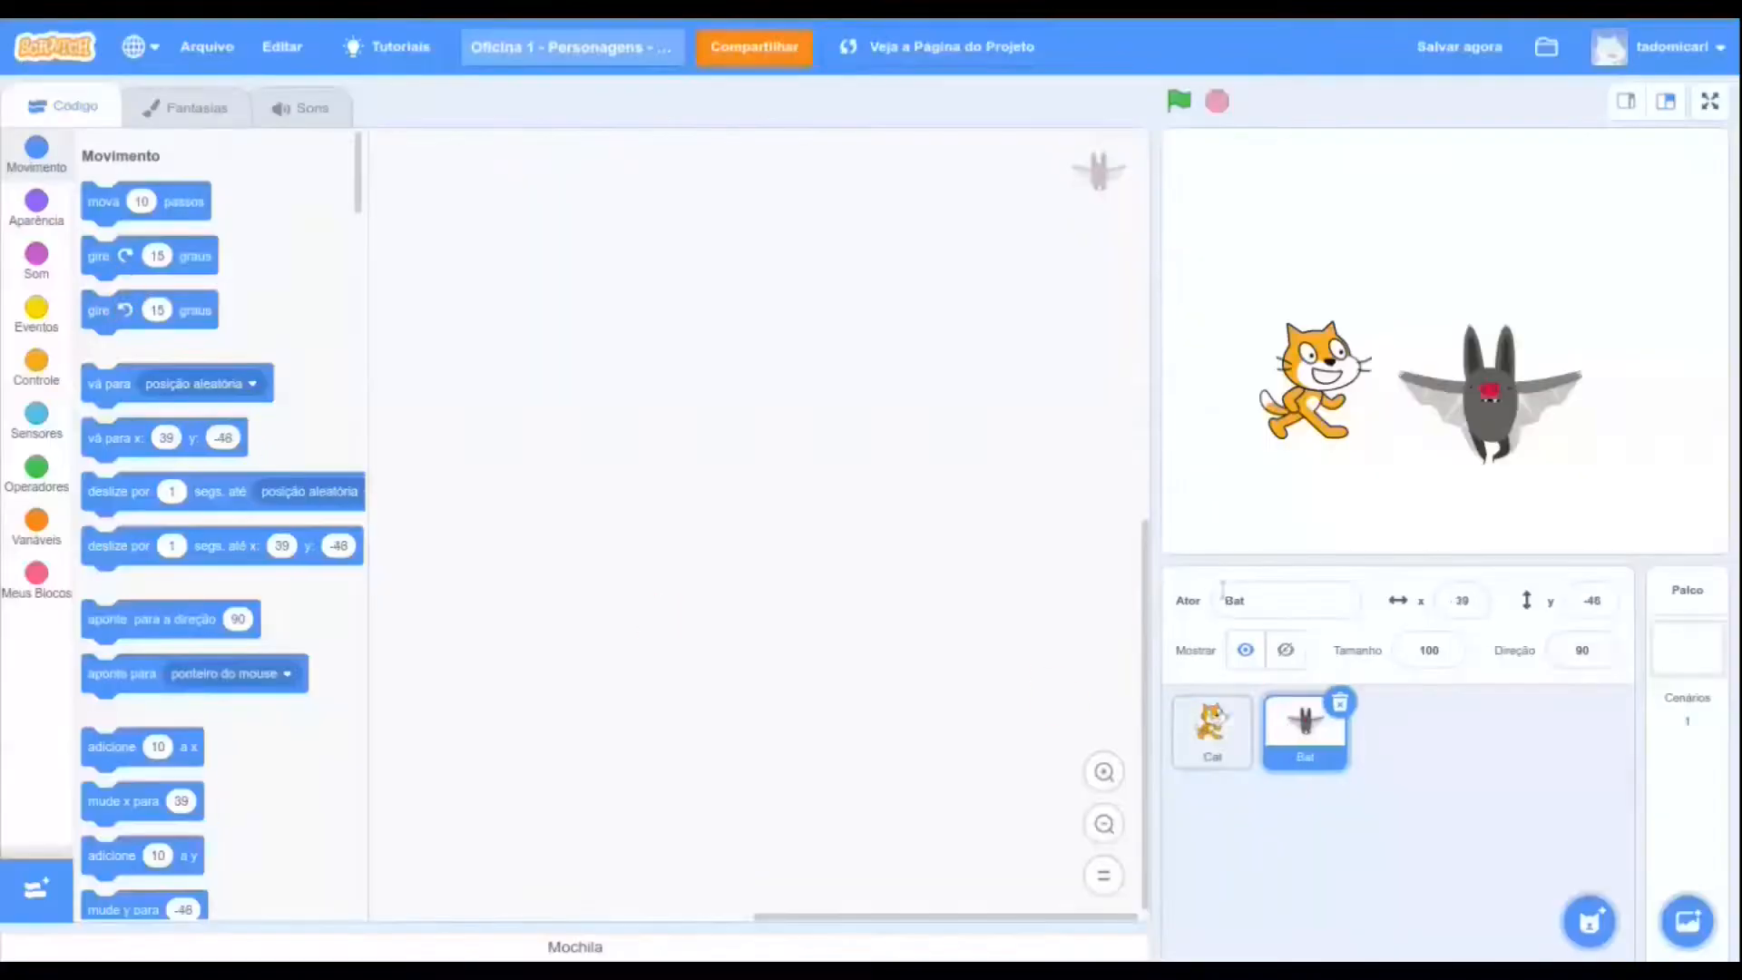
pyautogui.moveTo(1497, 444); pyautogui.dragTo(1473, 302)
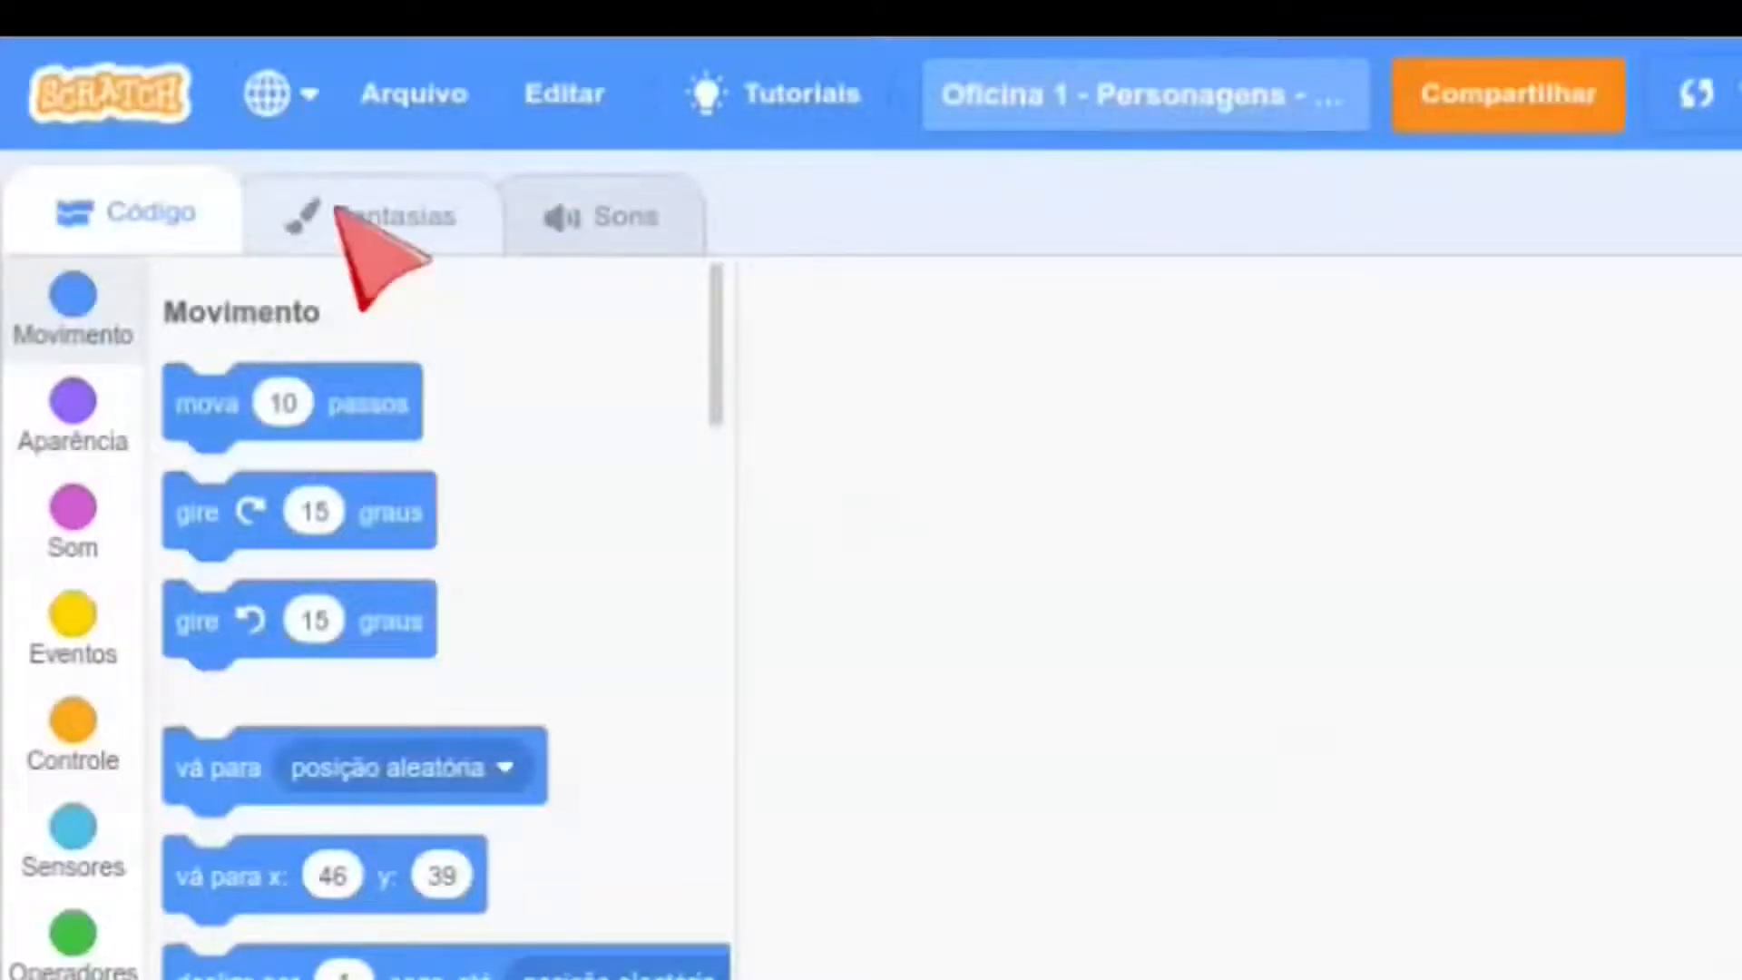
# Look through the Bat sprite's costumes bat-b, bat-c and bat-d, and return to bat-a
pyautogui.click(338, 206)
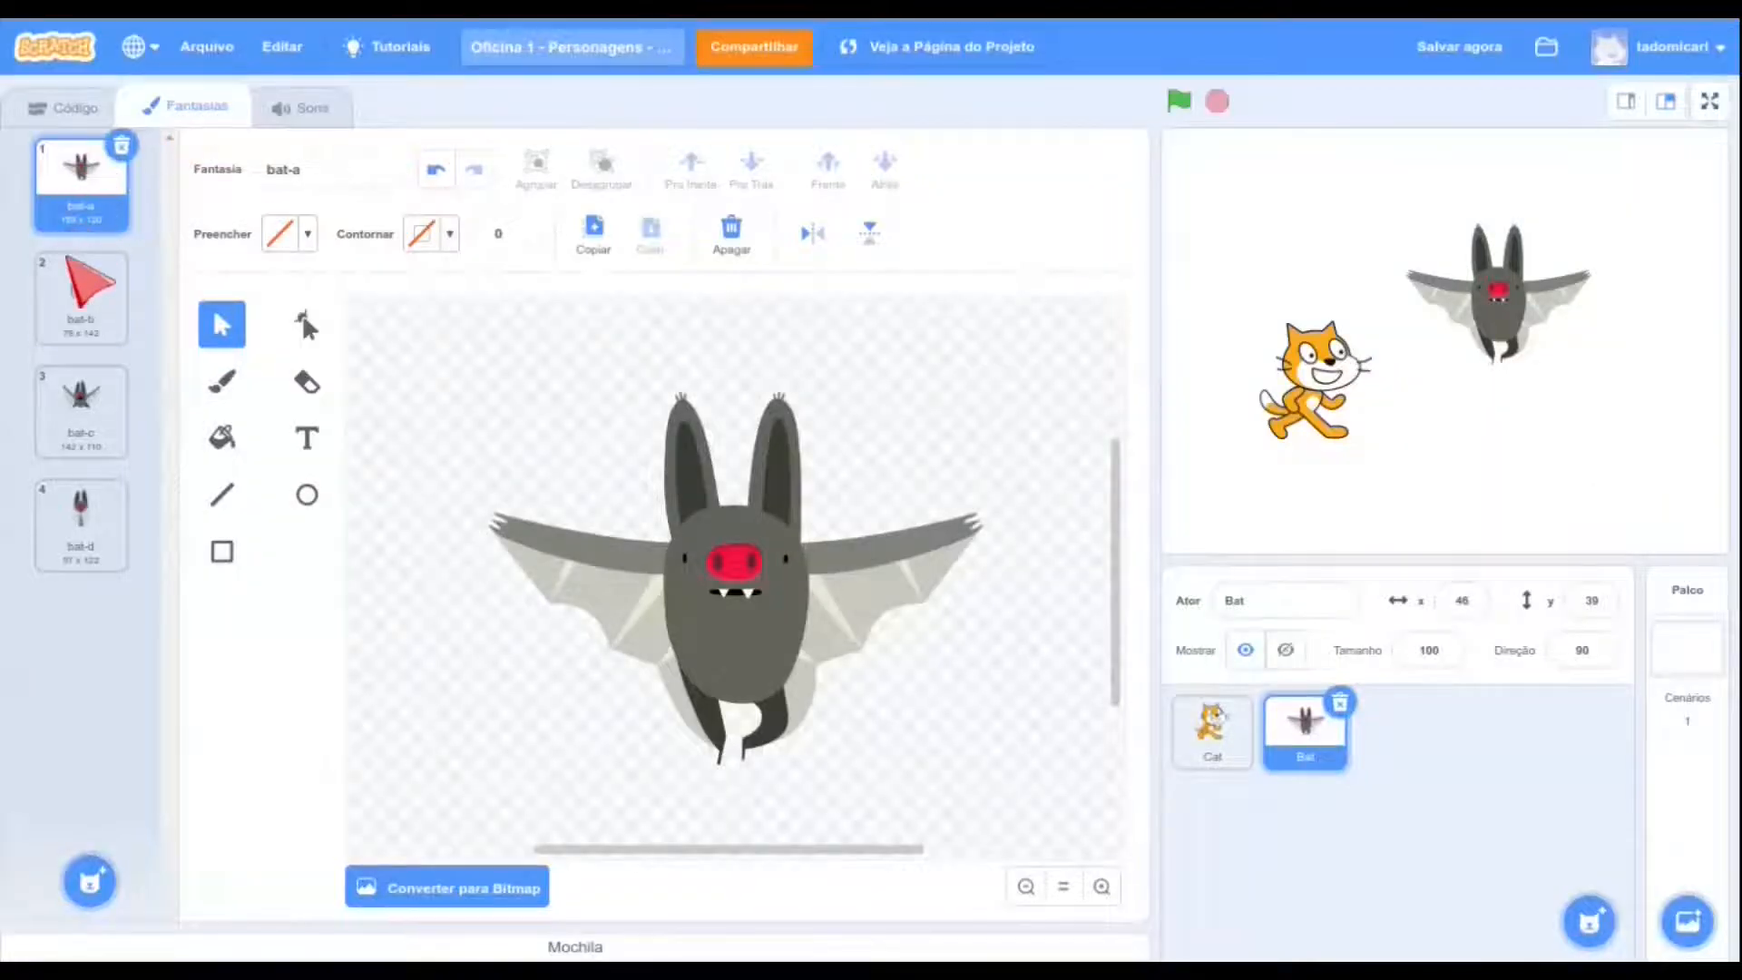
pyautogui.click(68, 263)
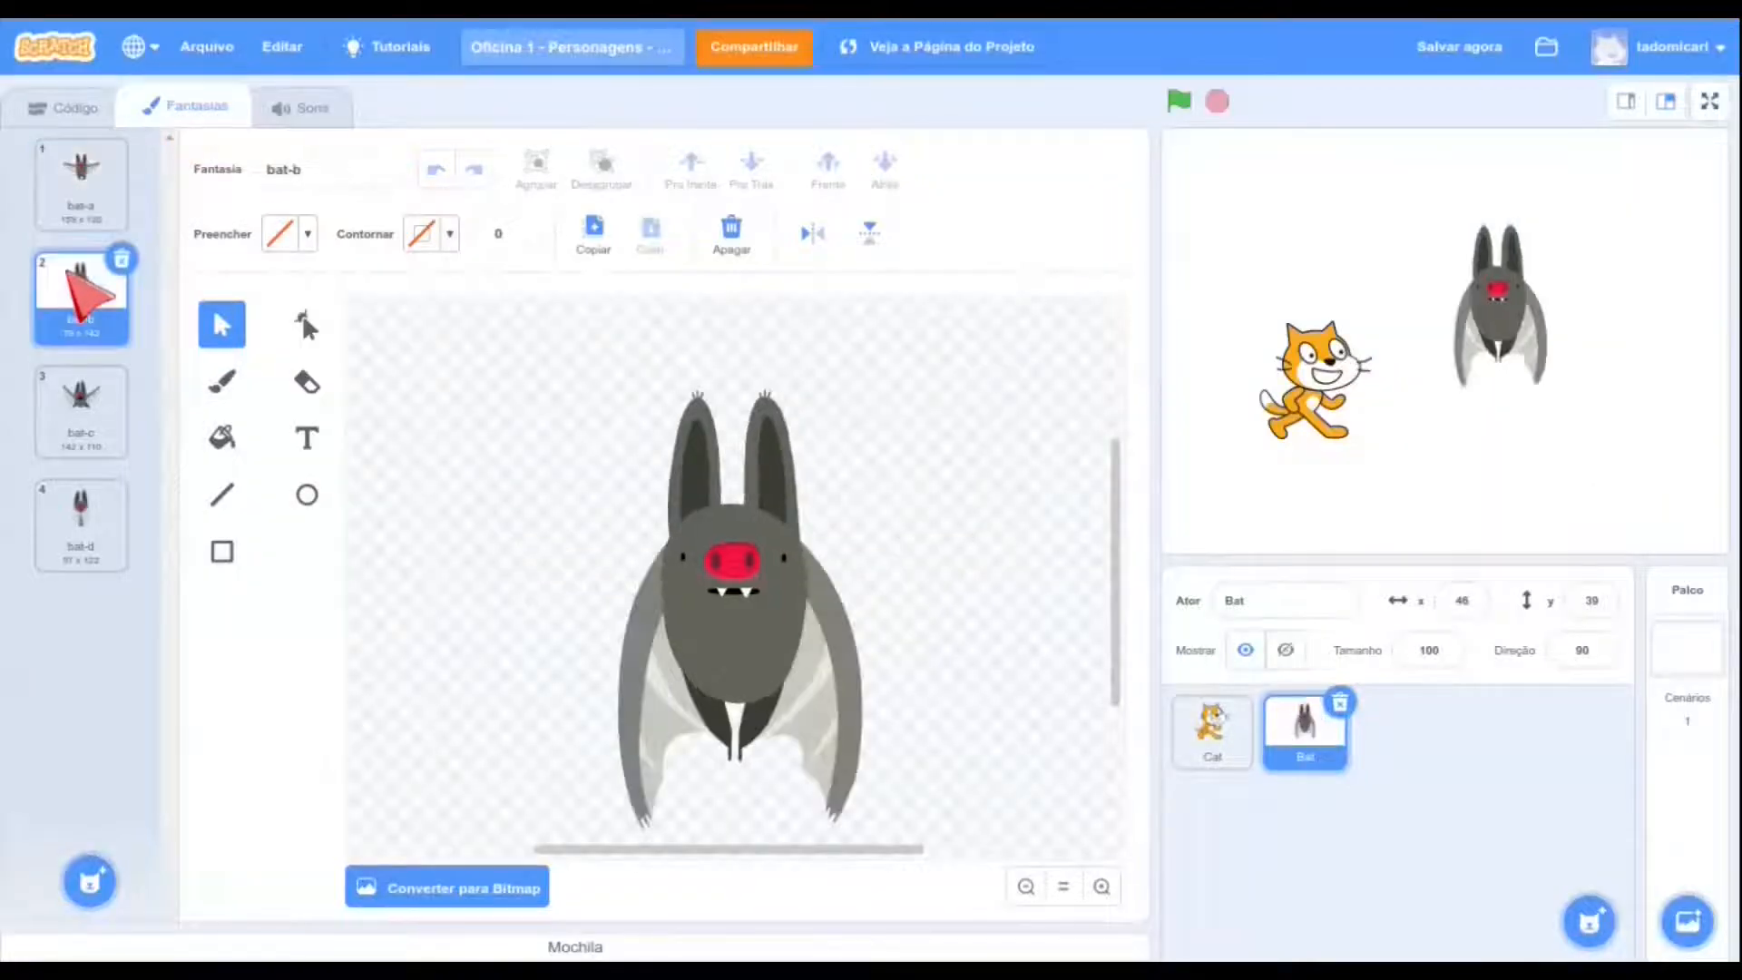
pyautogui.click(95, 413)
pyautogui.click(64, 541)
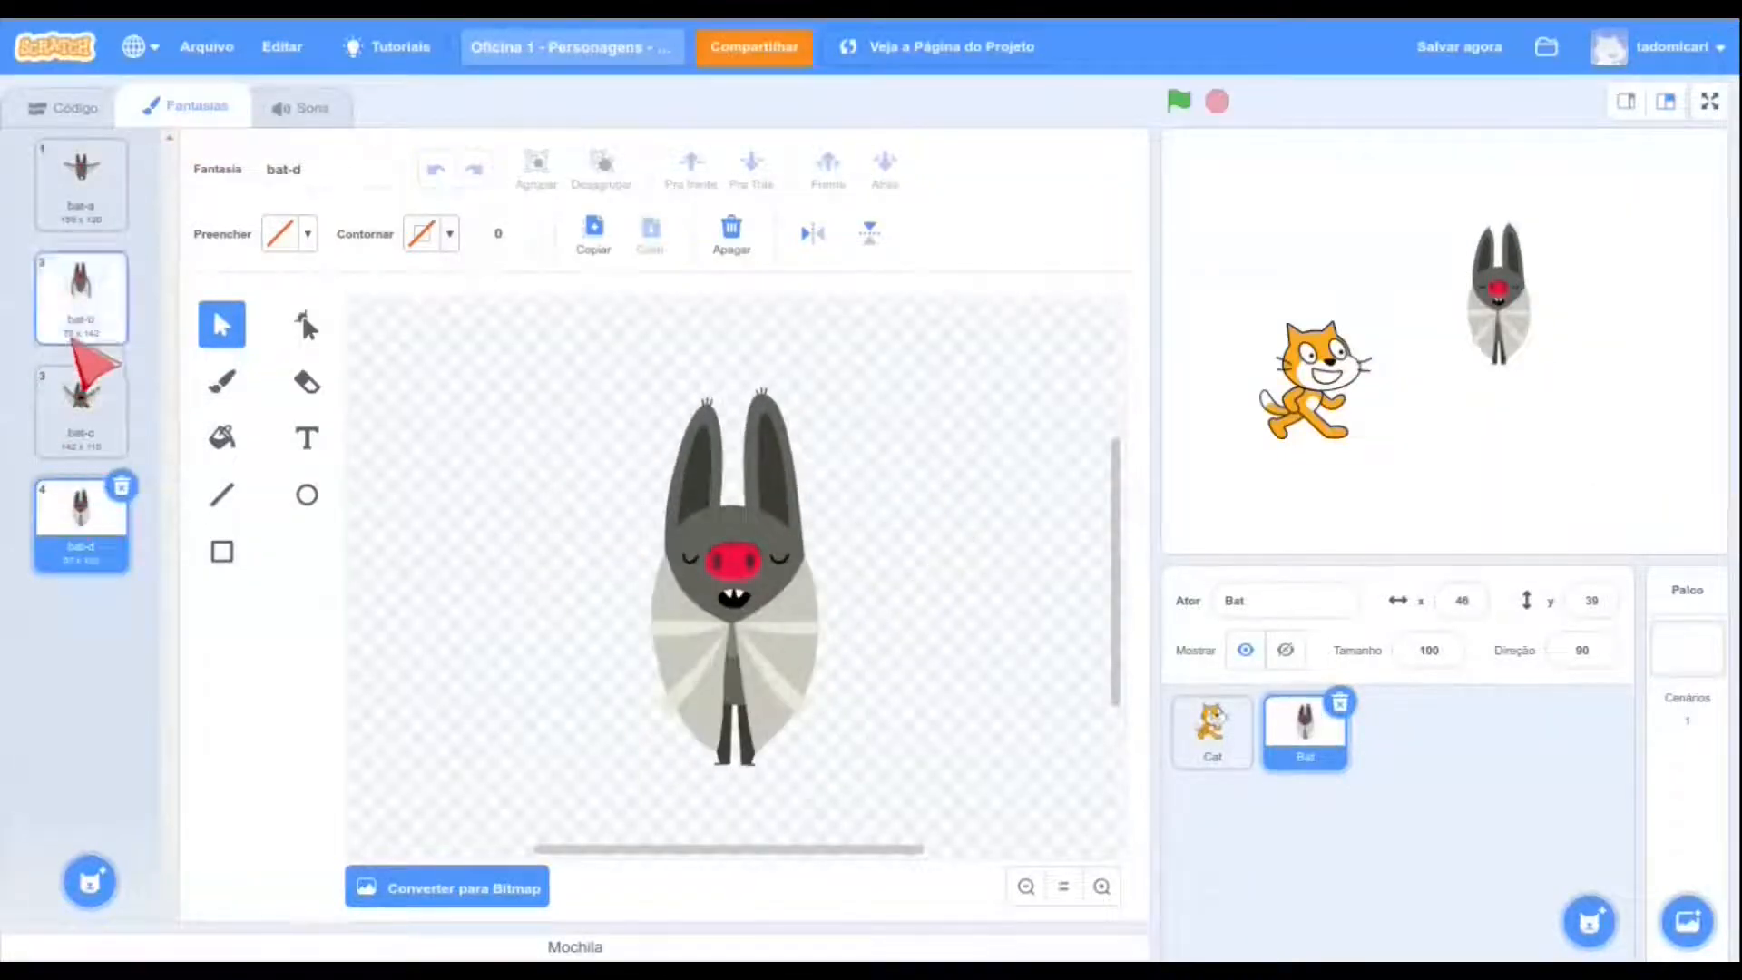
pyautogui.click(90, 198)
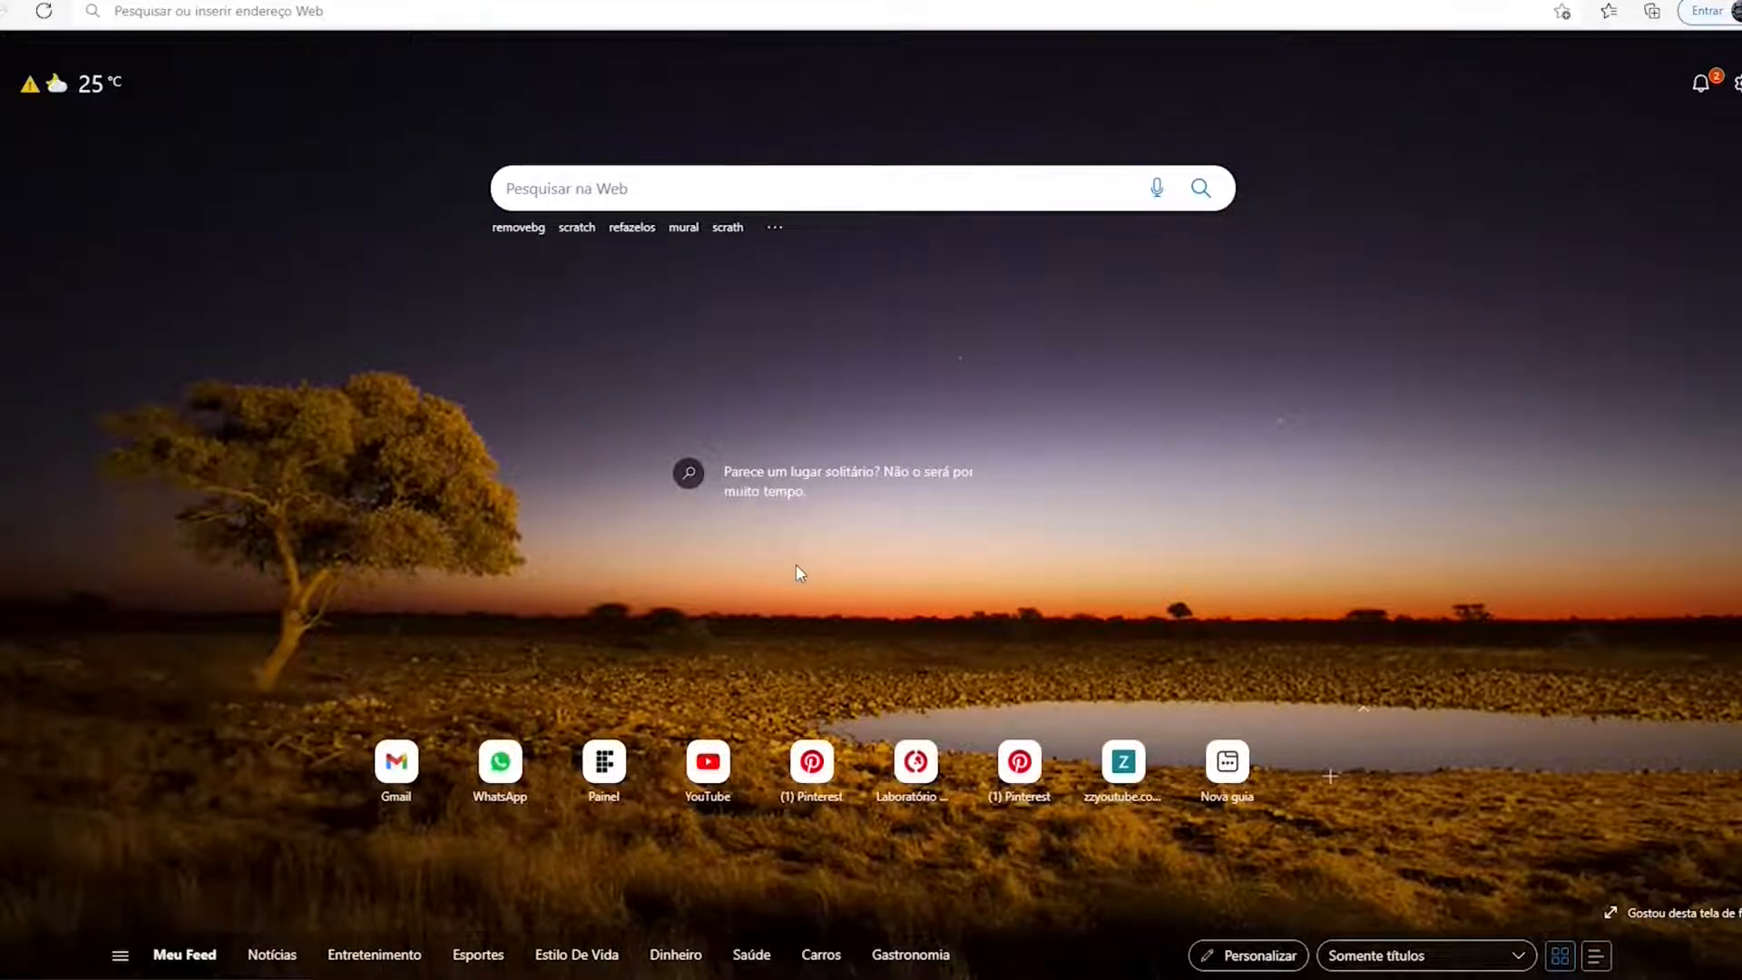
# Search the web for "remove" in the browser and open the remove.bg background removal site
pyautogui.click(864, 211)
pyautogui.write('remove')
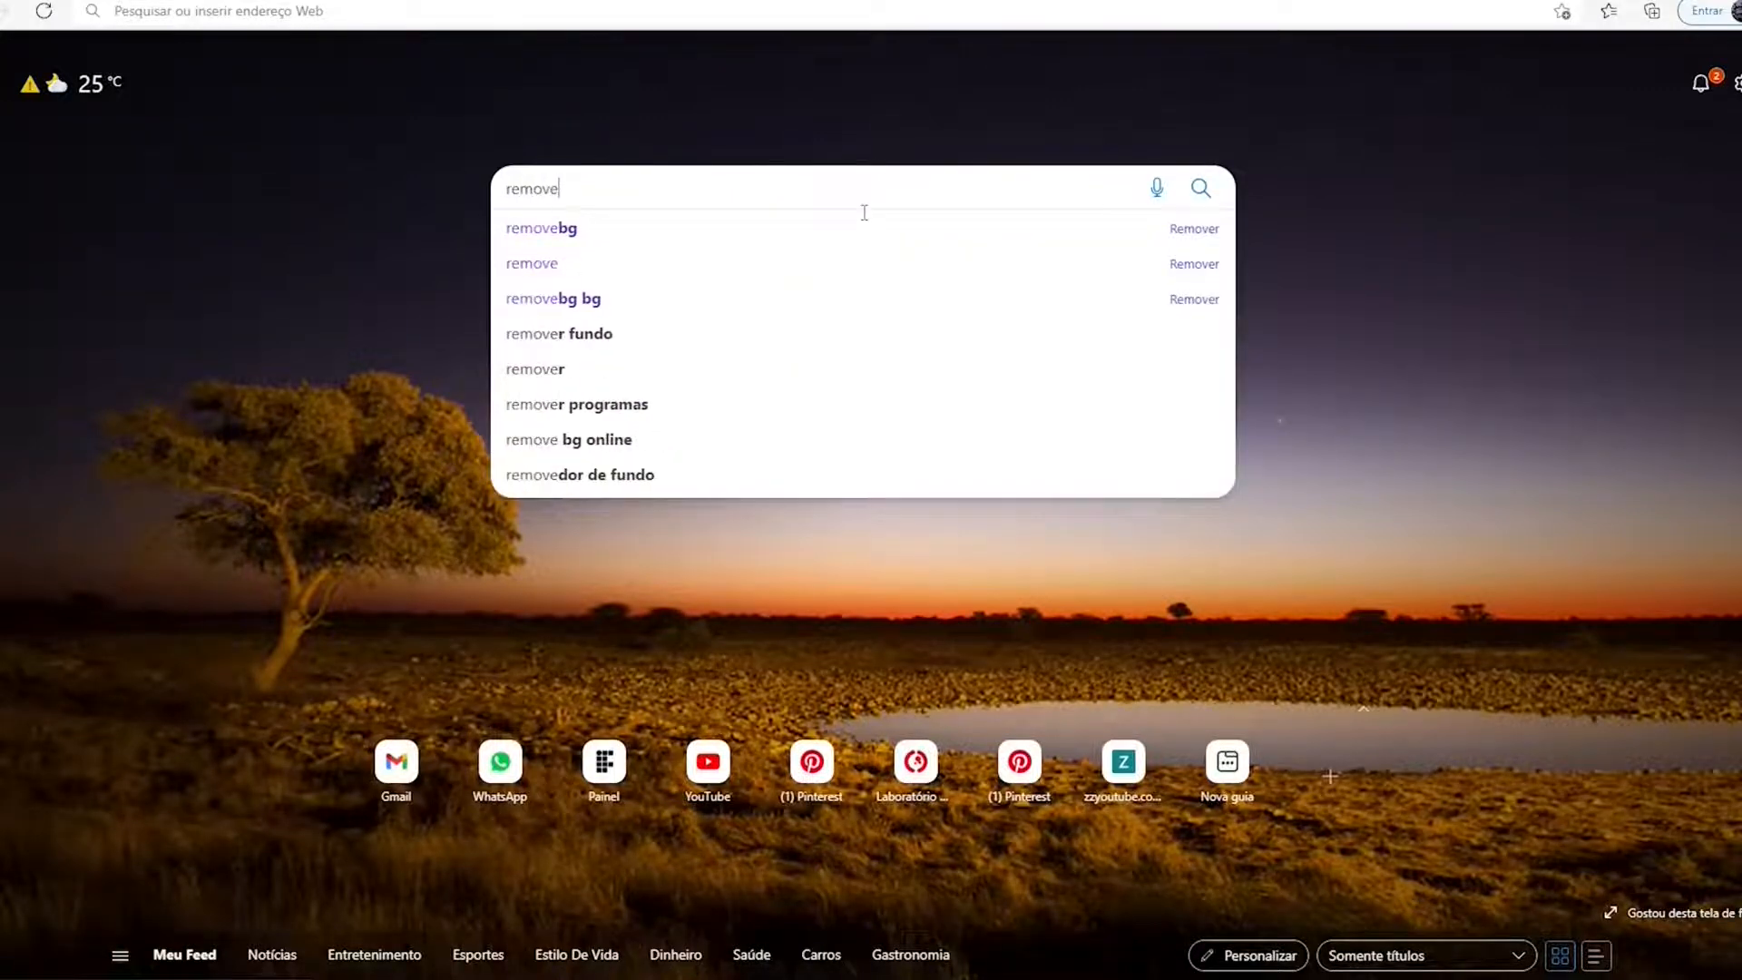
pyautogui.press('Return')
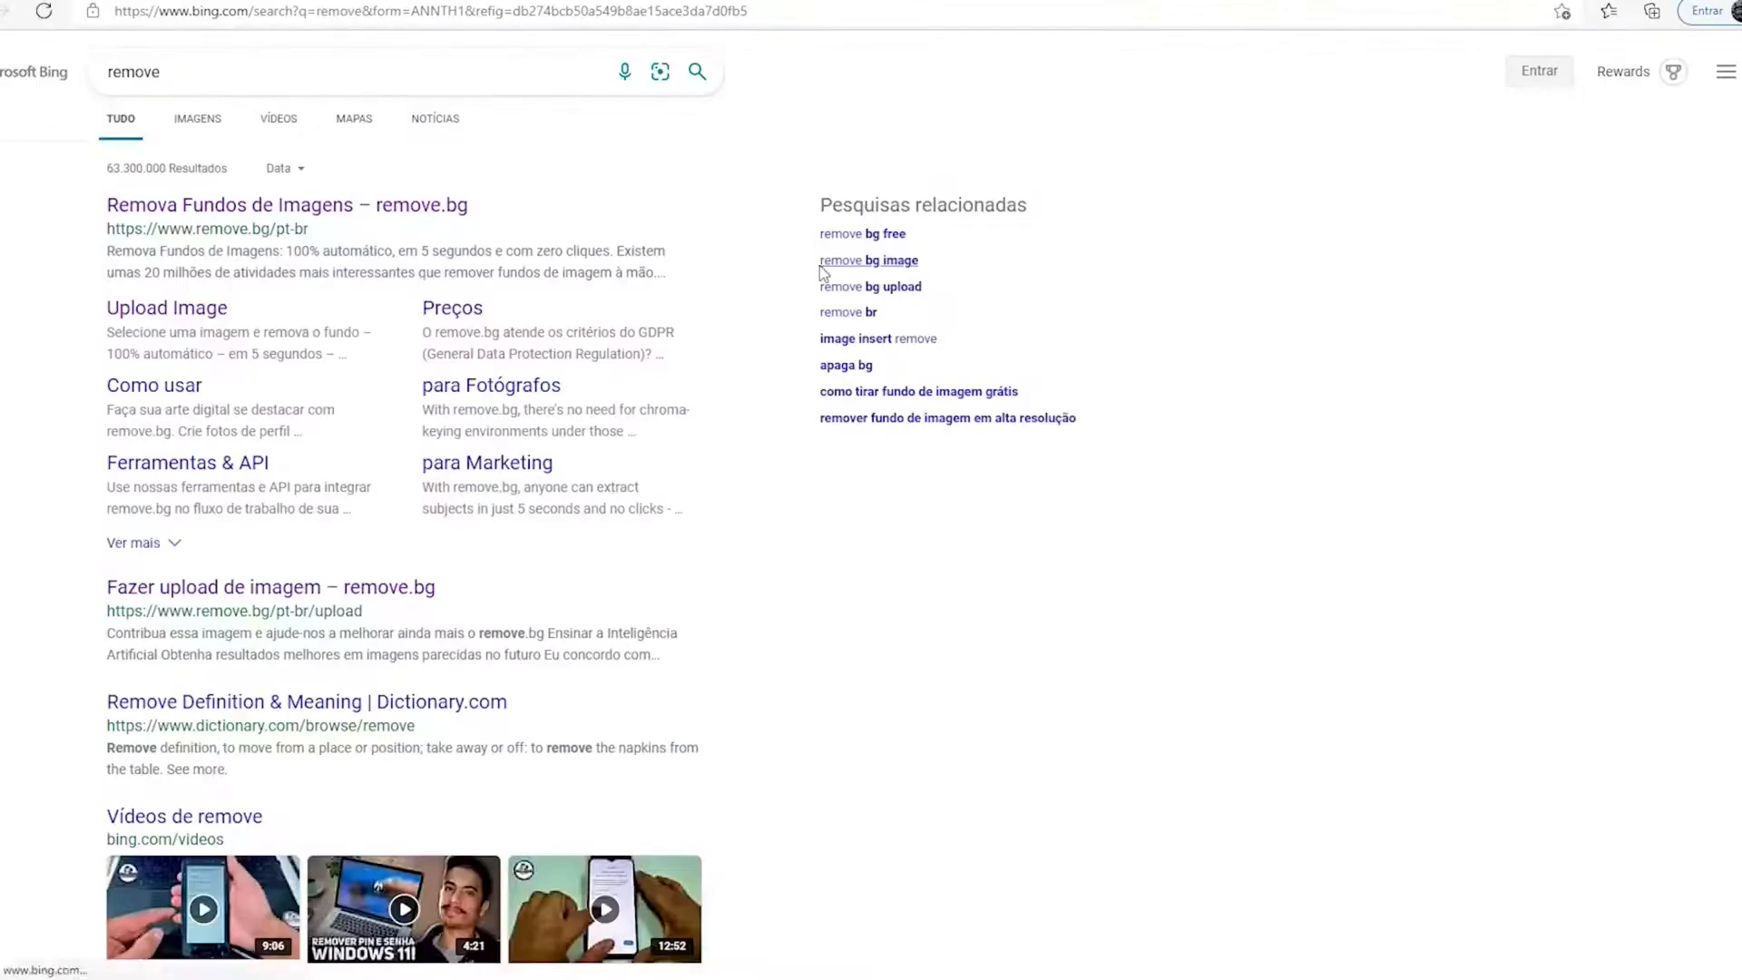
pyautogui.click(247, 214)
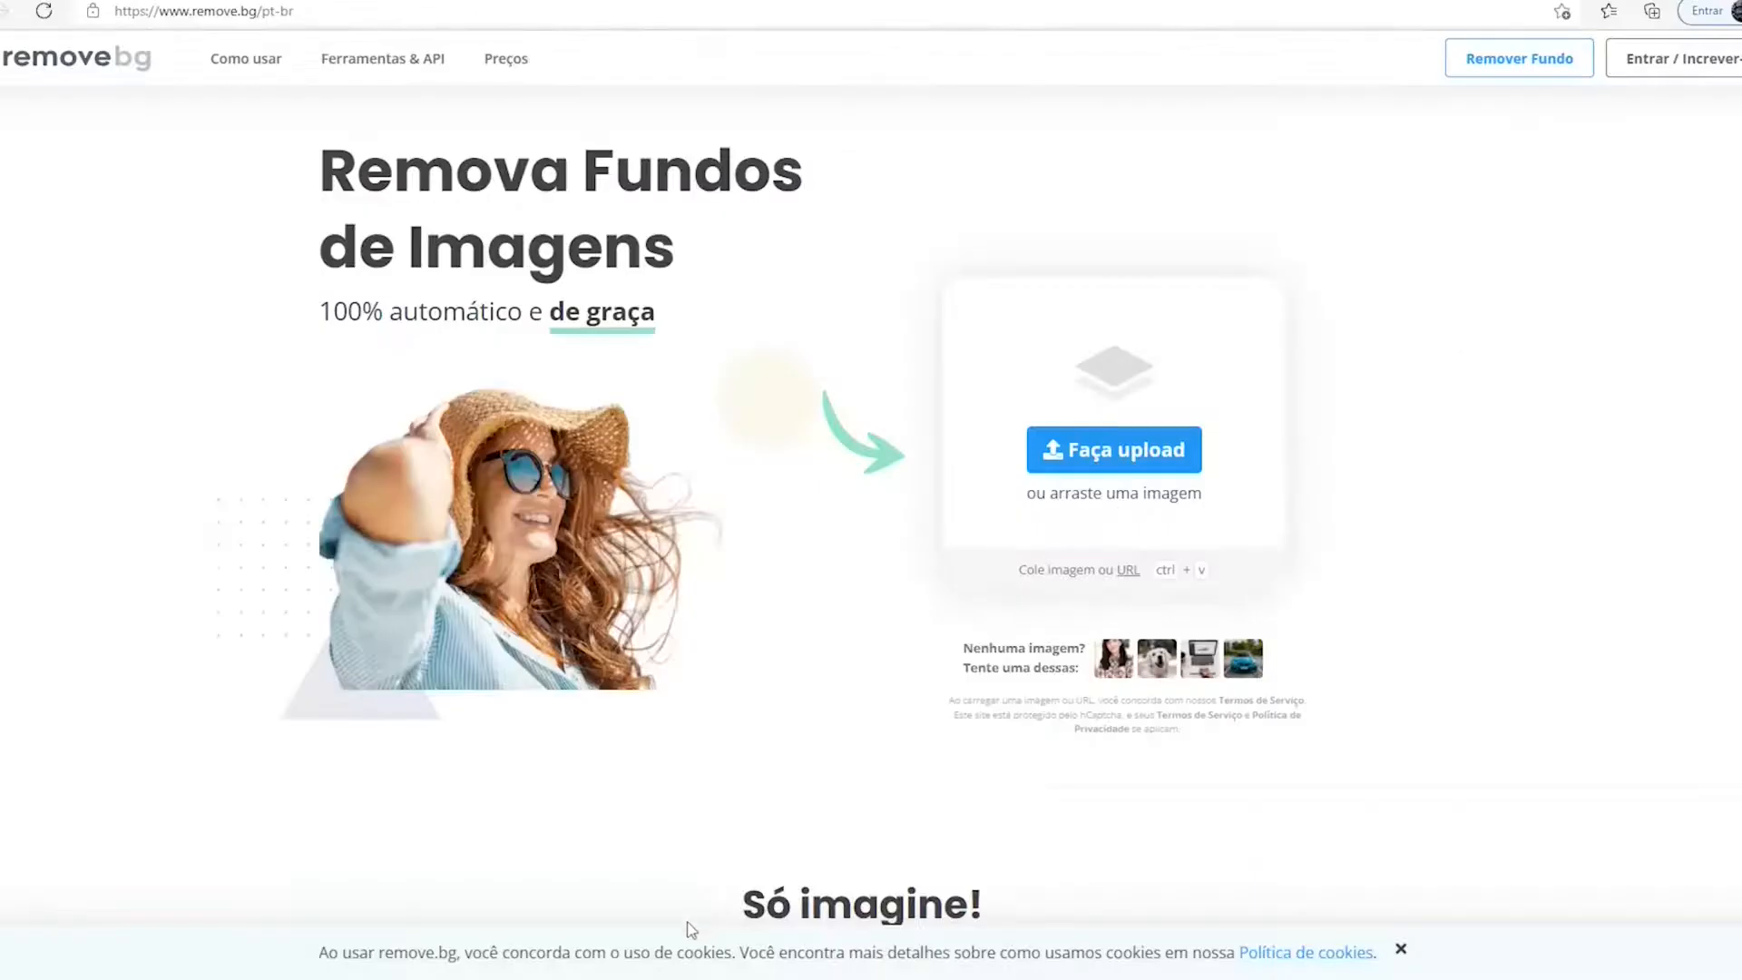
# Upload gatoscerto.jfif from the Nova pasta folder to remove.bg and download the image with its background removed
pyautogui.click(630, 978)
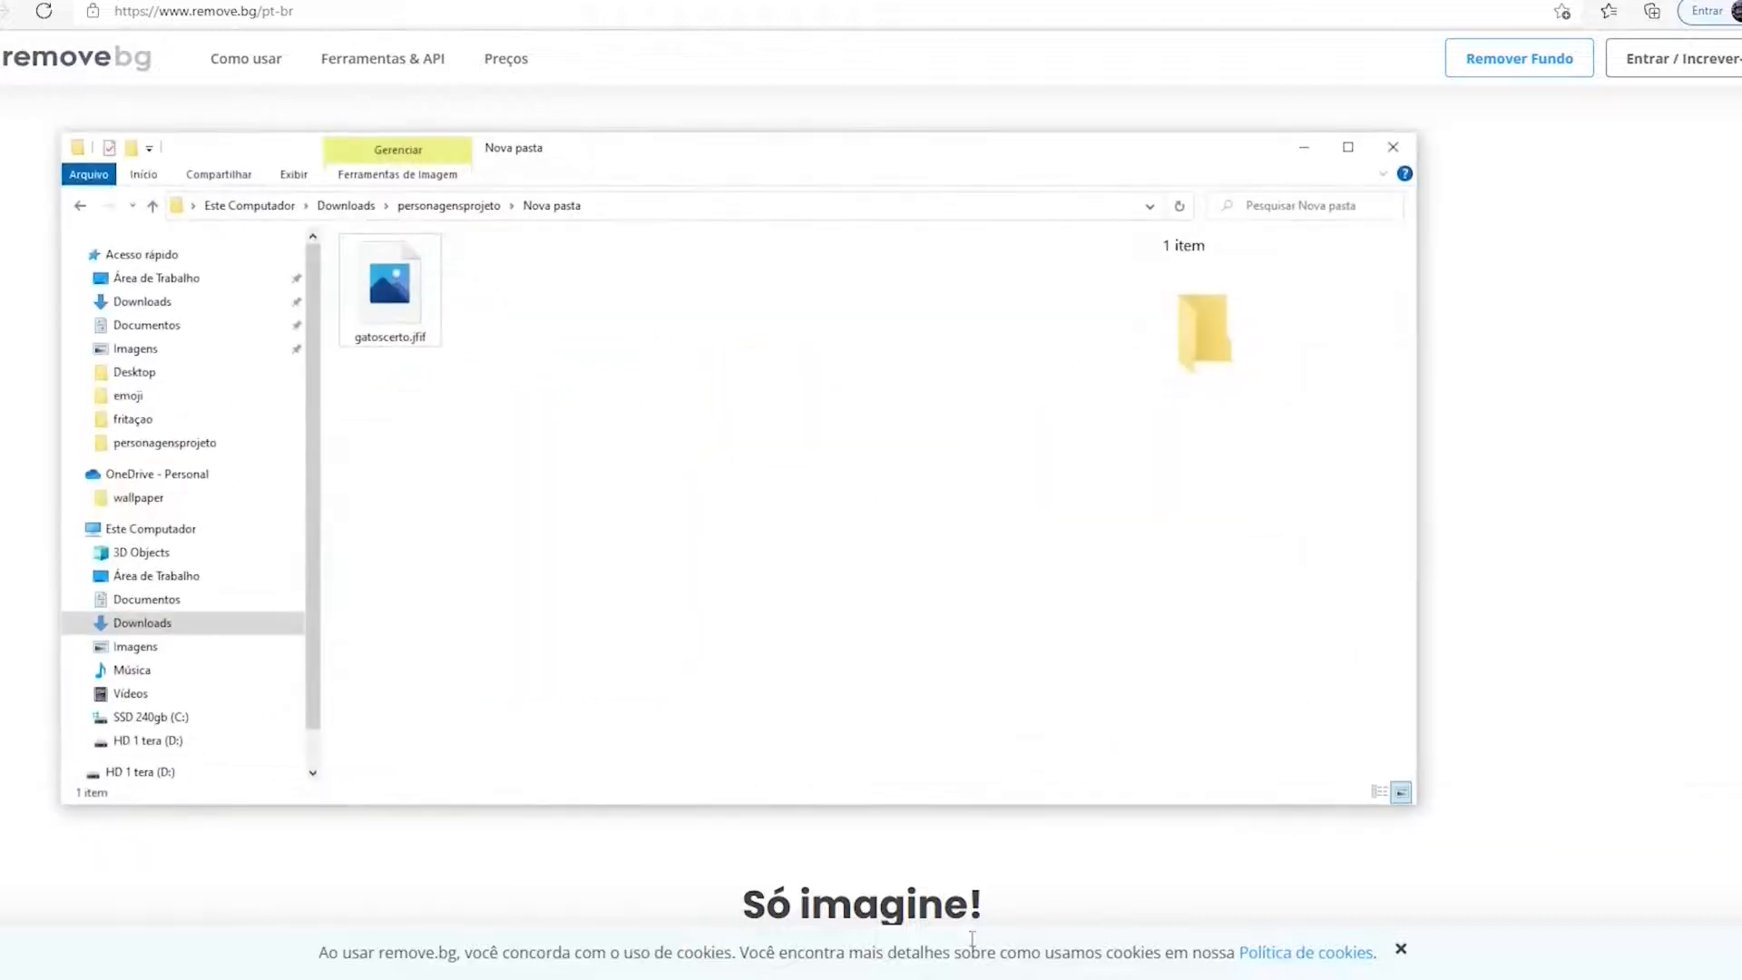
pyautogui.moveTo(399, 288); pyautogui.dragTo(1653, 462)
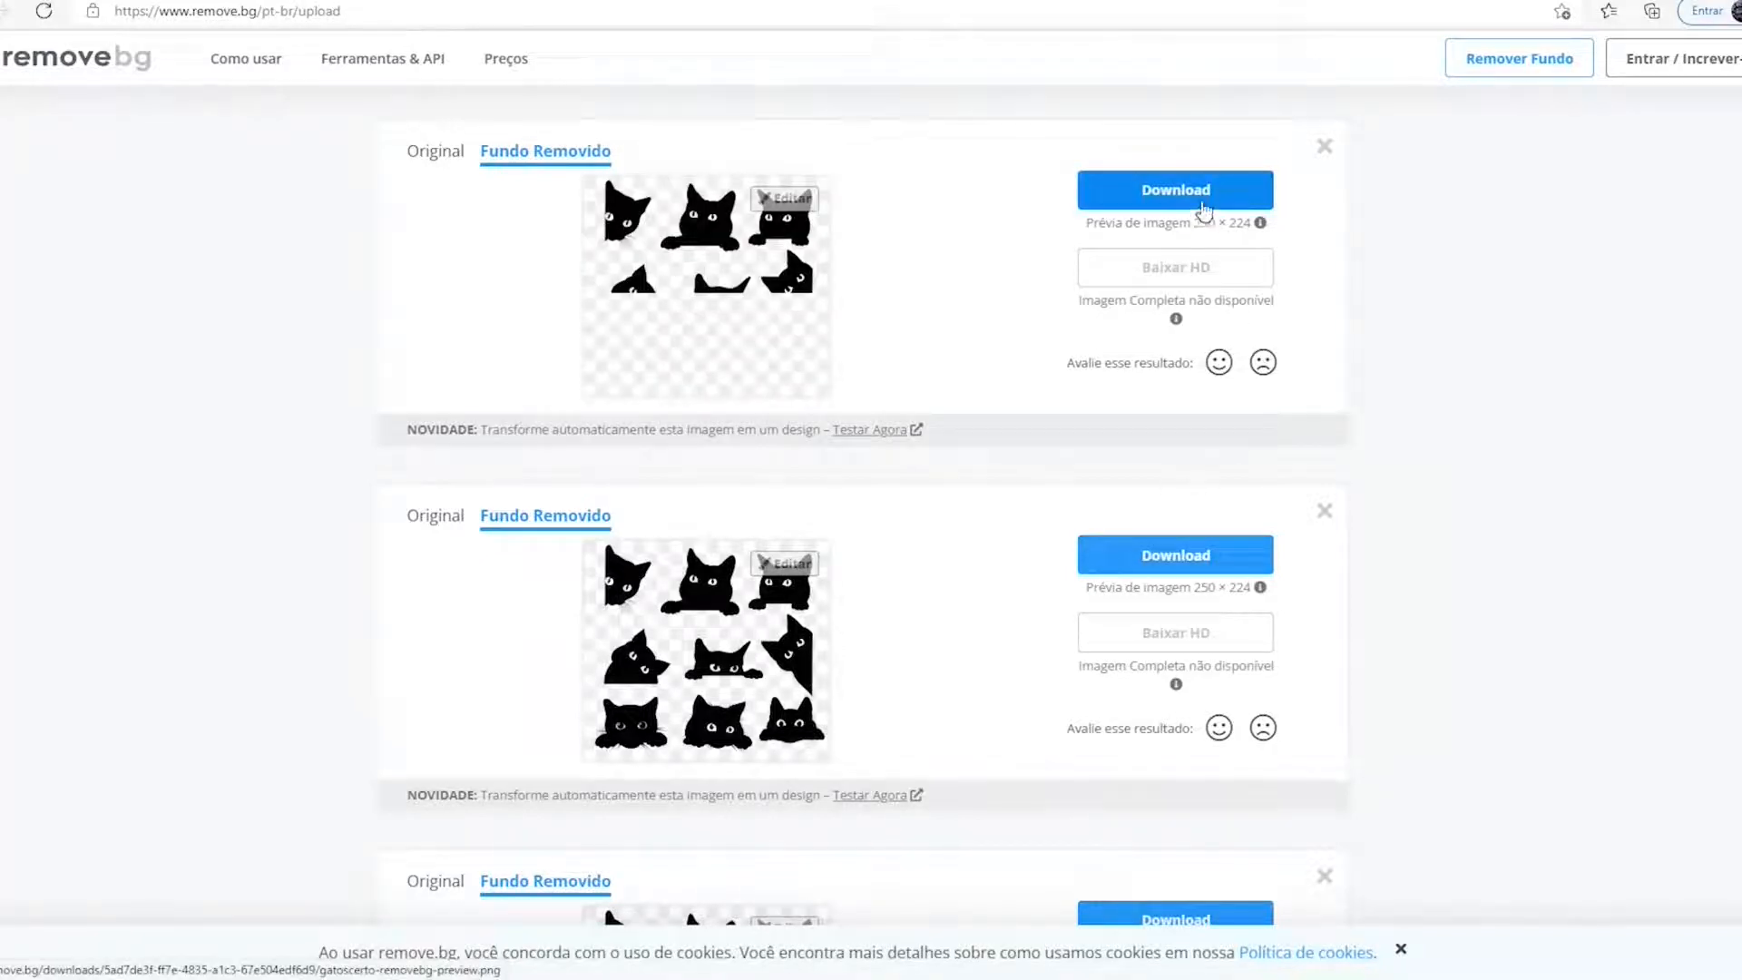
pyautogui.click(1142, 201)
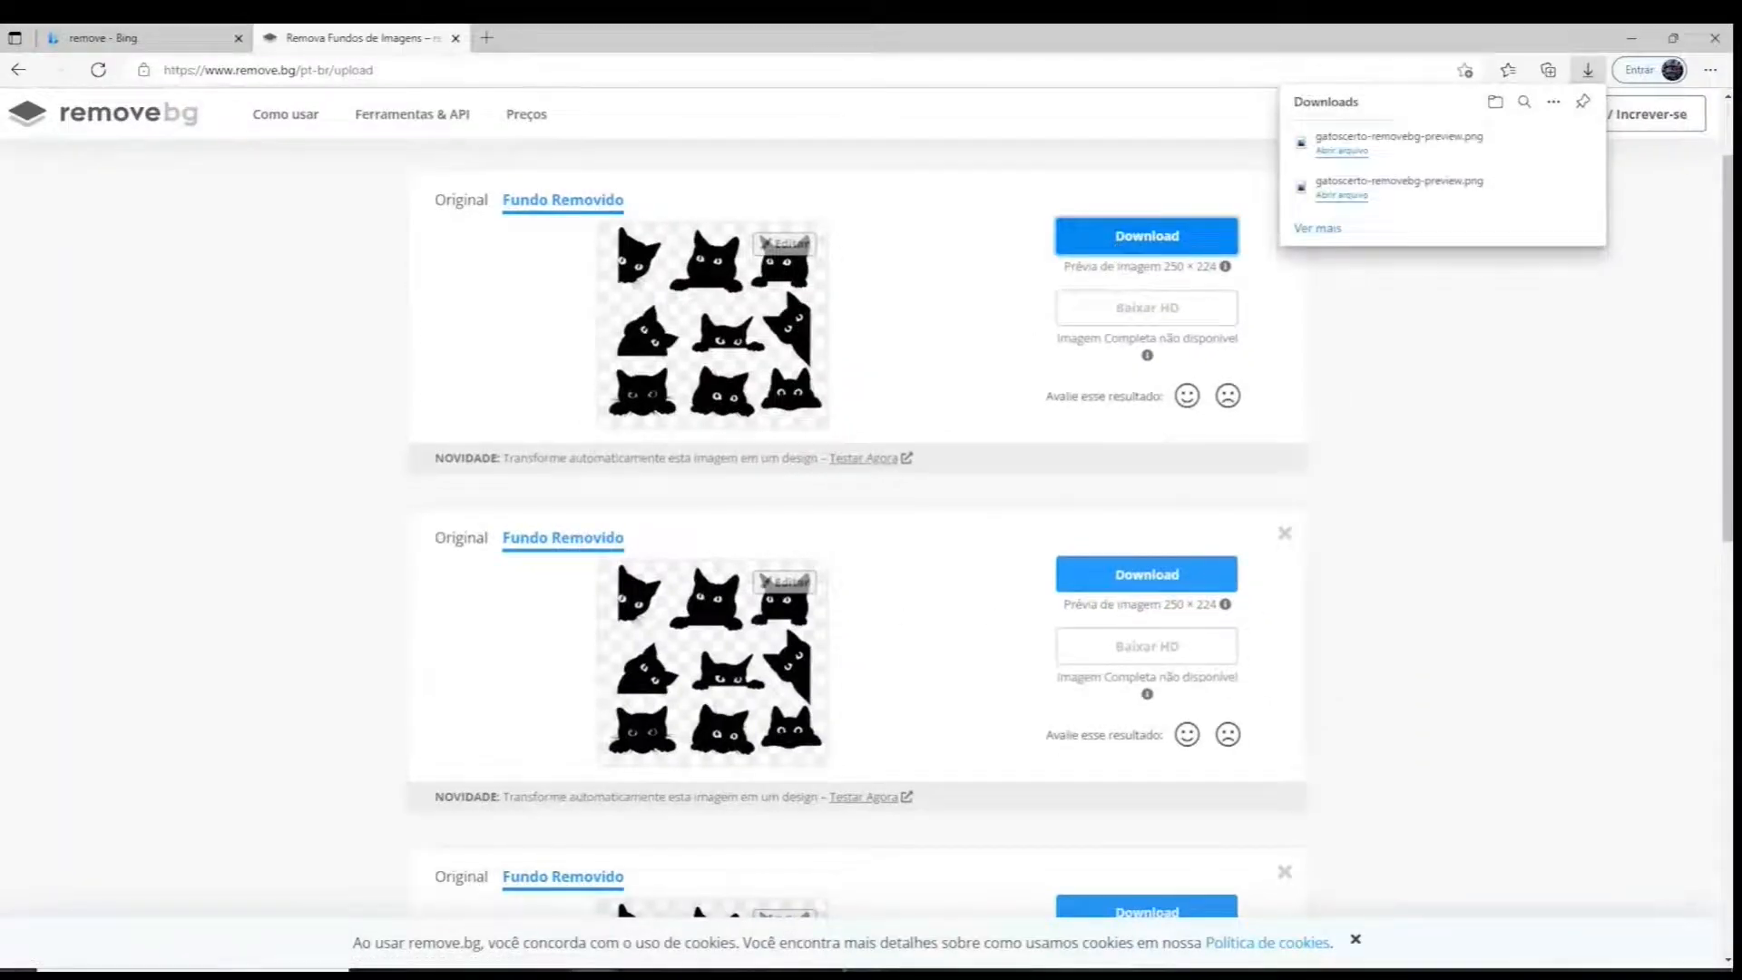
# Switch to File Explorer and locate the downloaded gatoscerto-removebg-preview.png in the Downloads folder
pyautogui.click(636, 969)
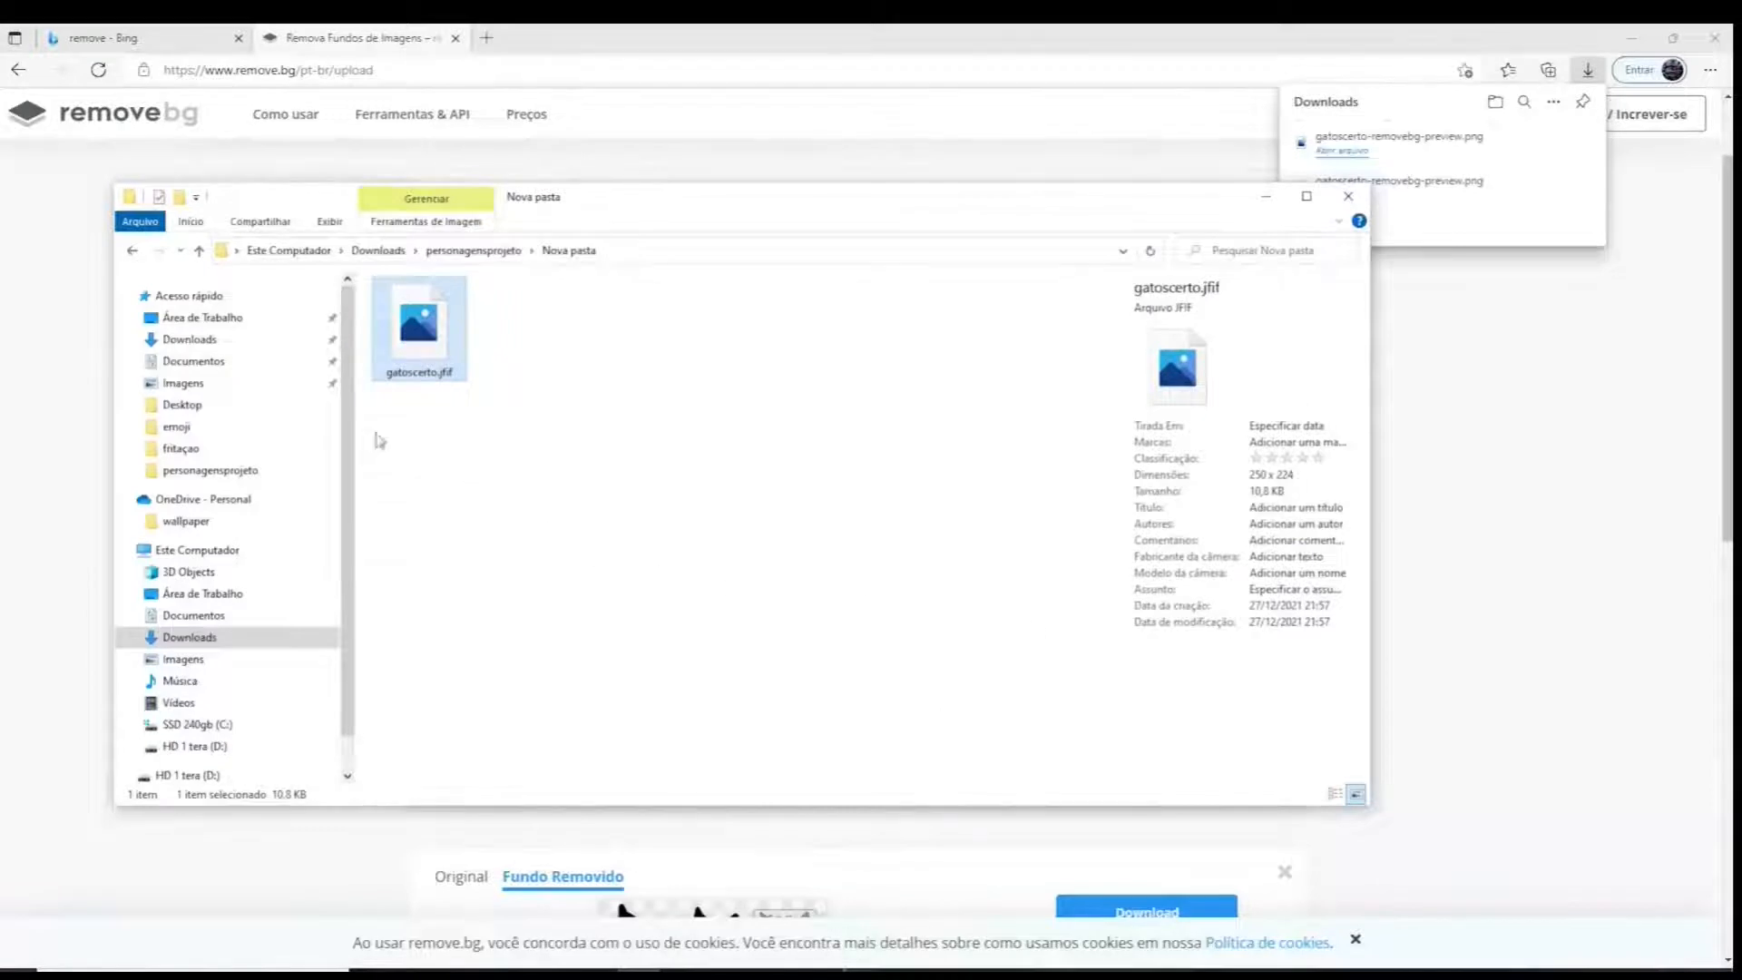
pyautogui.click(272, 343)
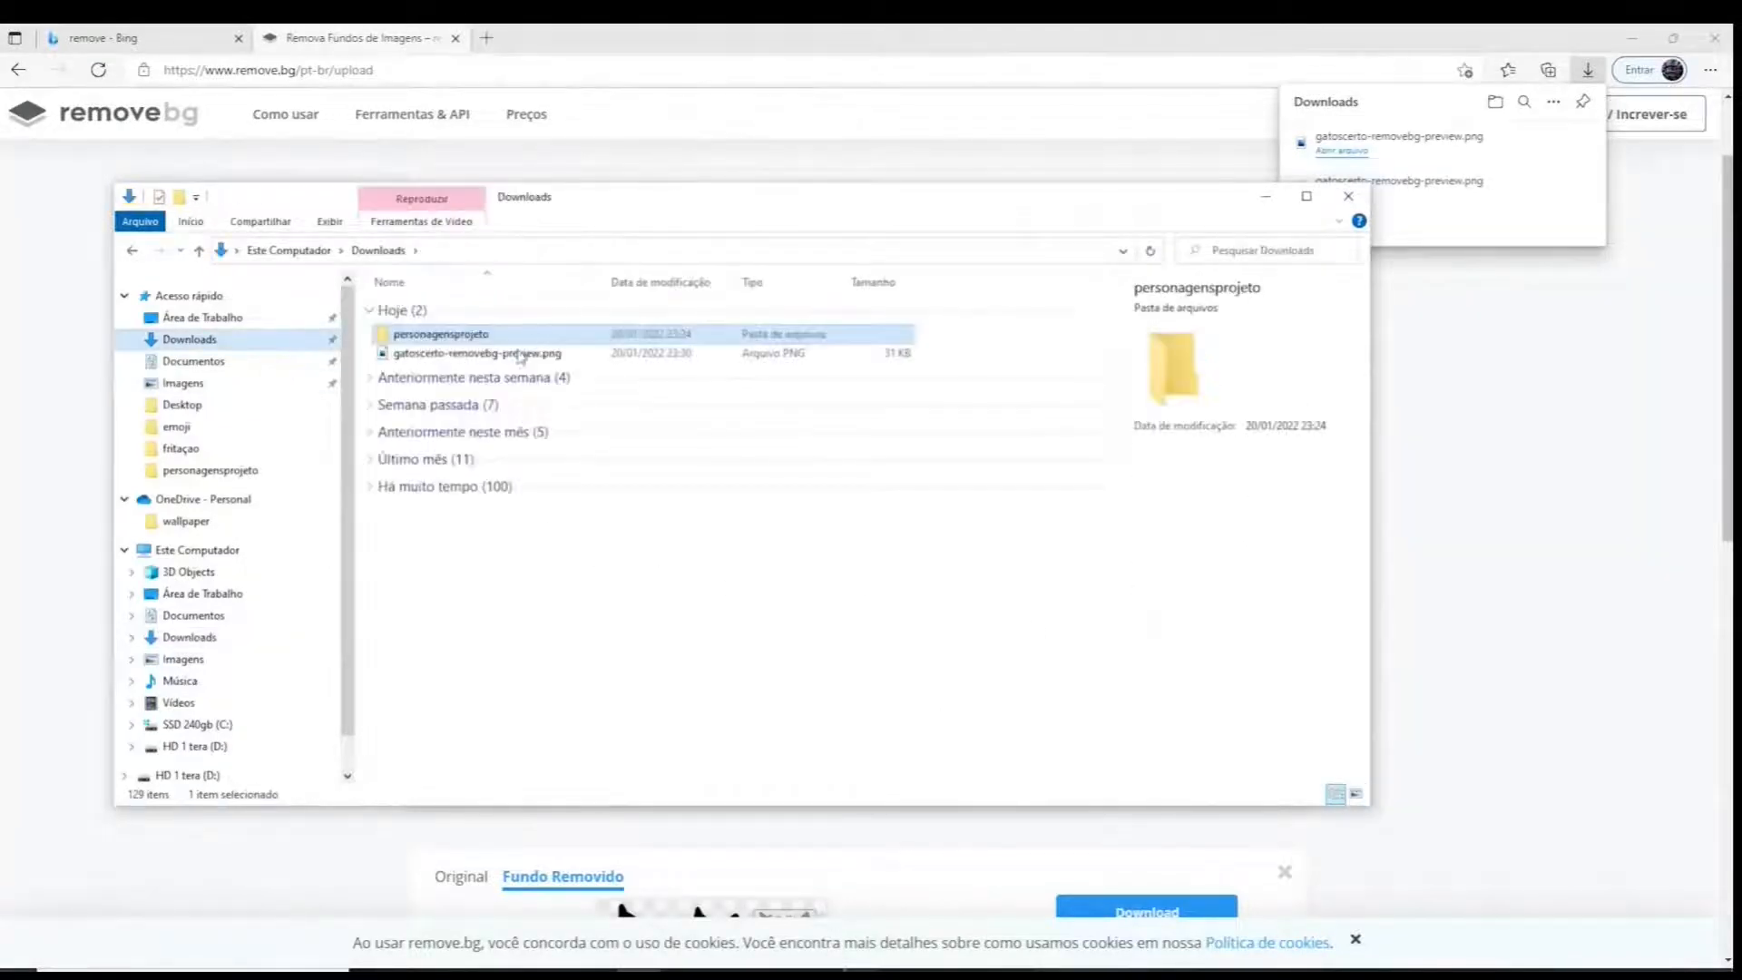
pyautogui.click(508, 354)
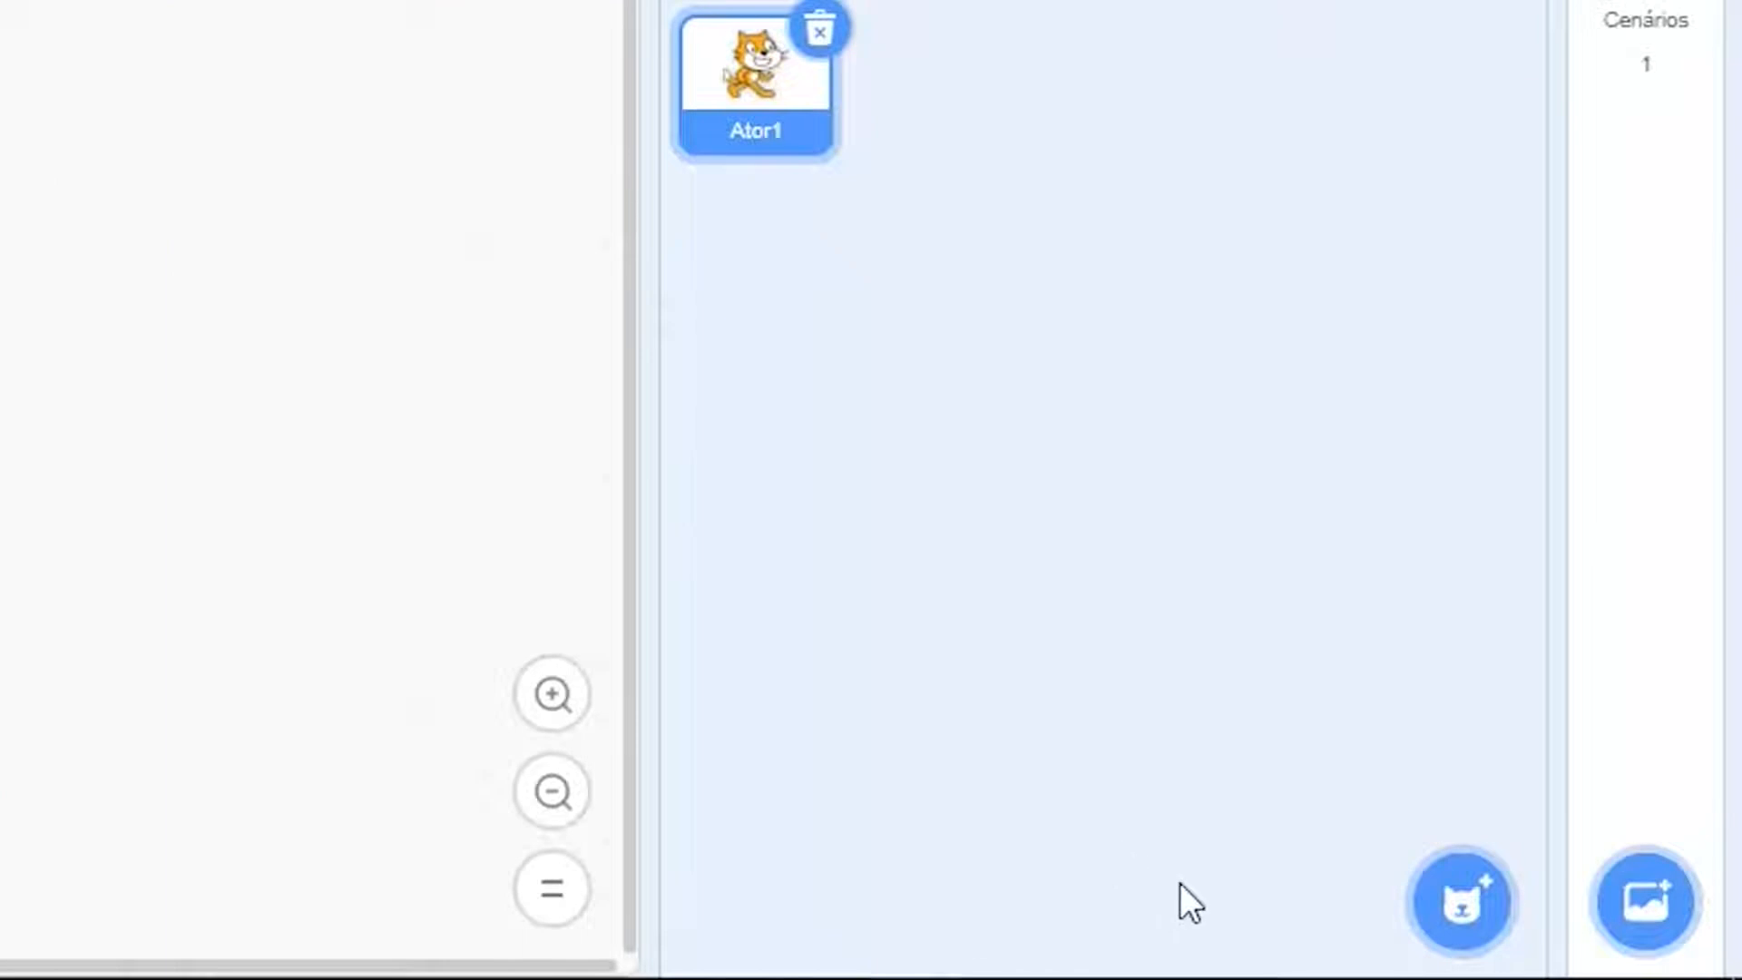
# In Scratch, upload gatoscerto.jfif from the personagensprojeto folder as a sprite with all file types shown, and move it slightly down on the stage
pyautogui.moveTo(1489, 880)
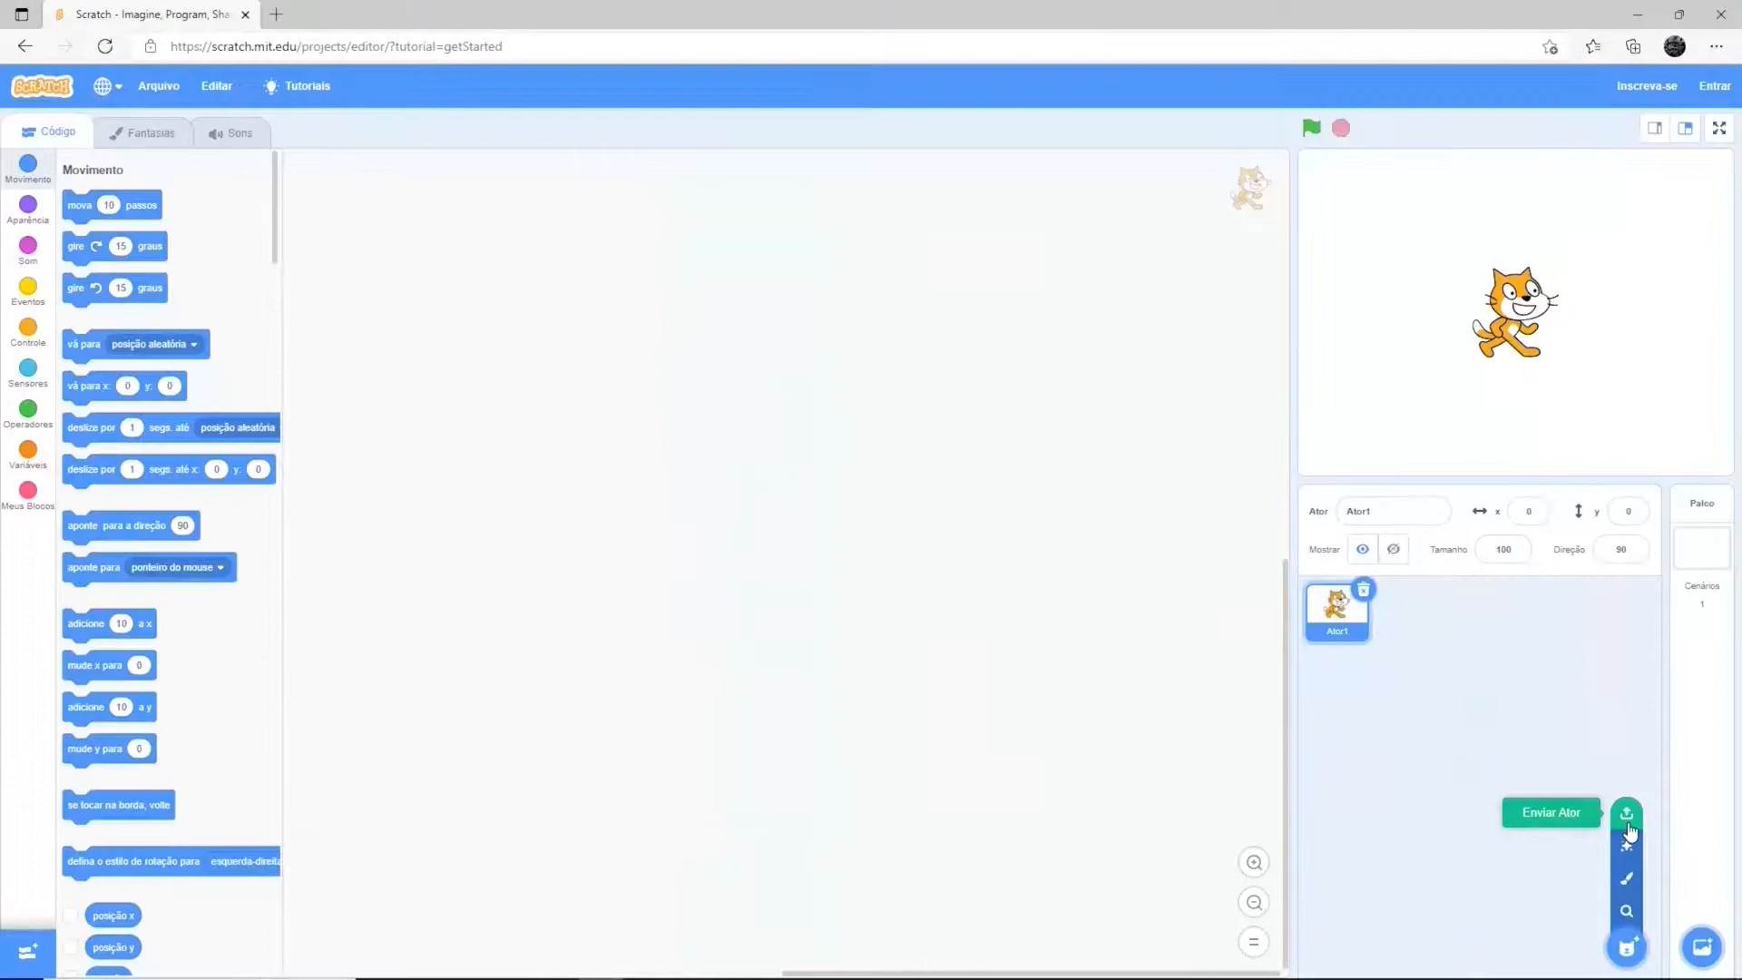
pyautogui.click(1463, 598)
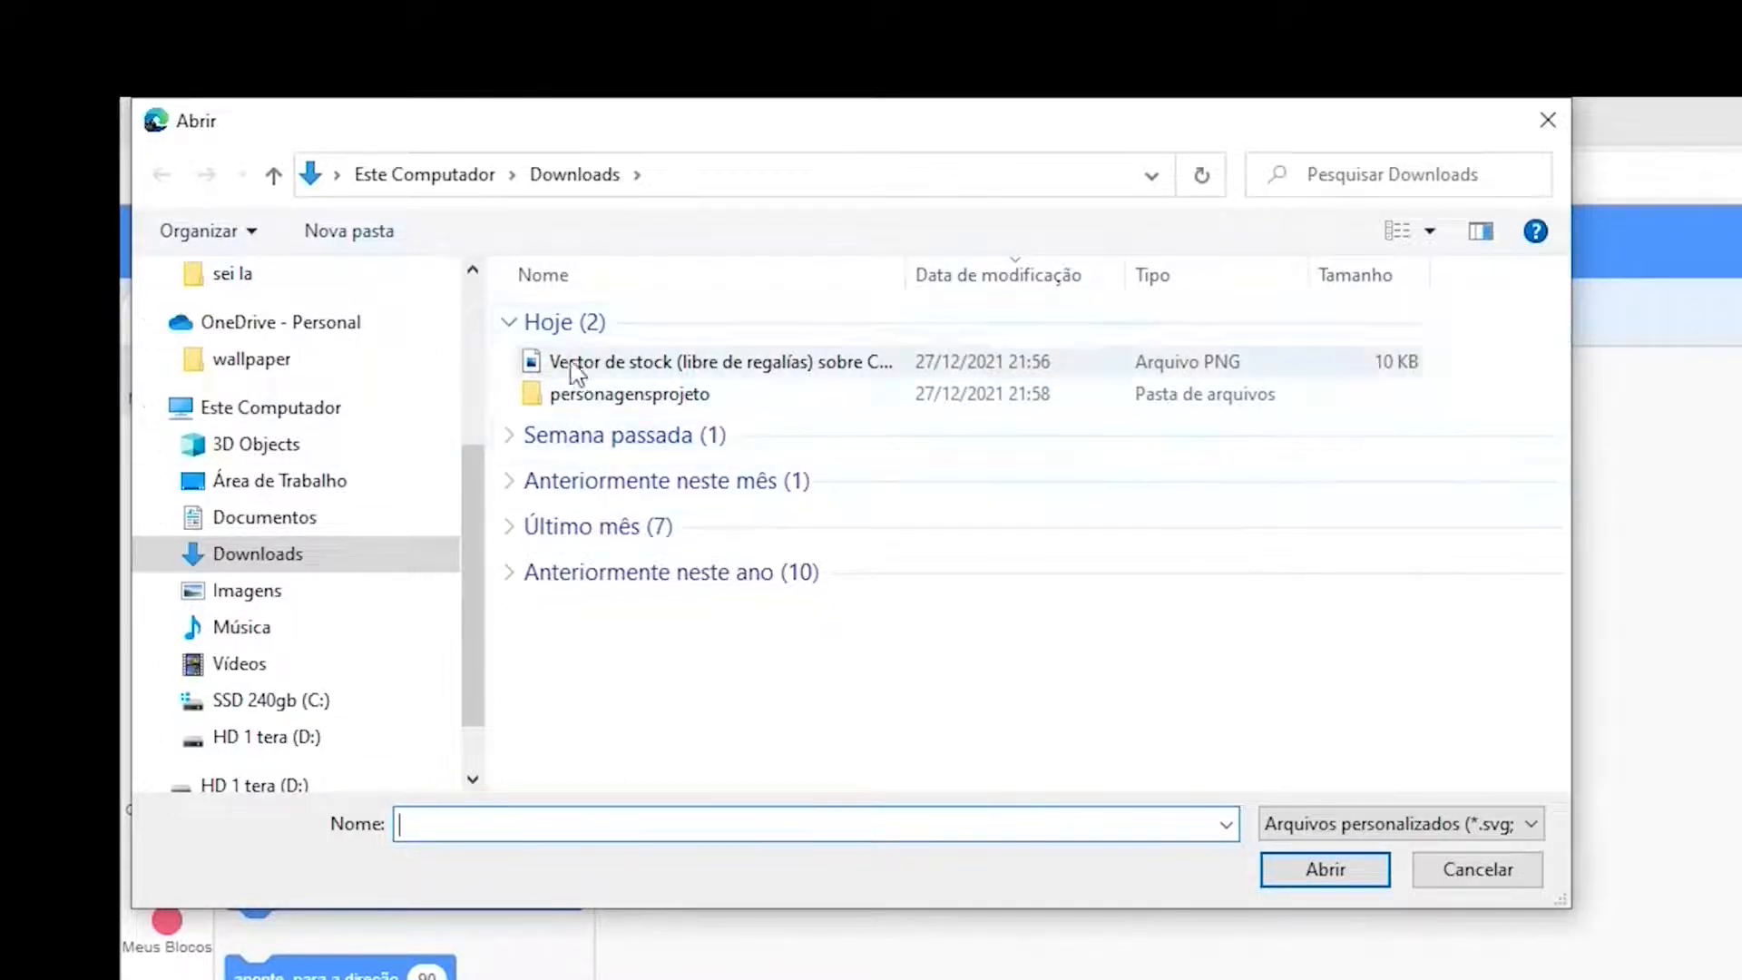
pyautogui.doubleClick(689, 393)
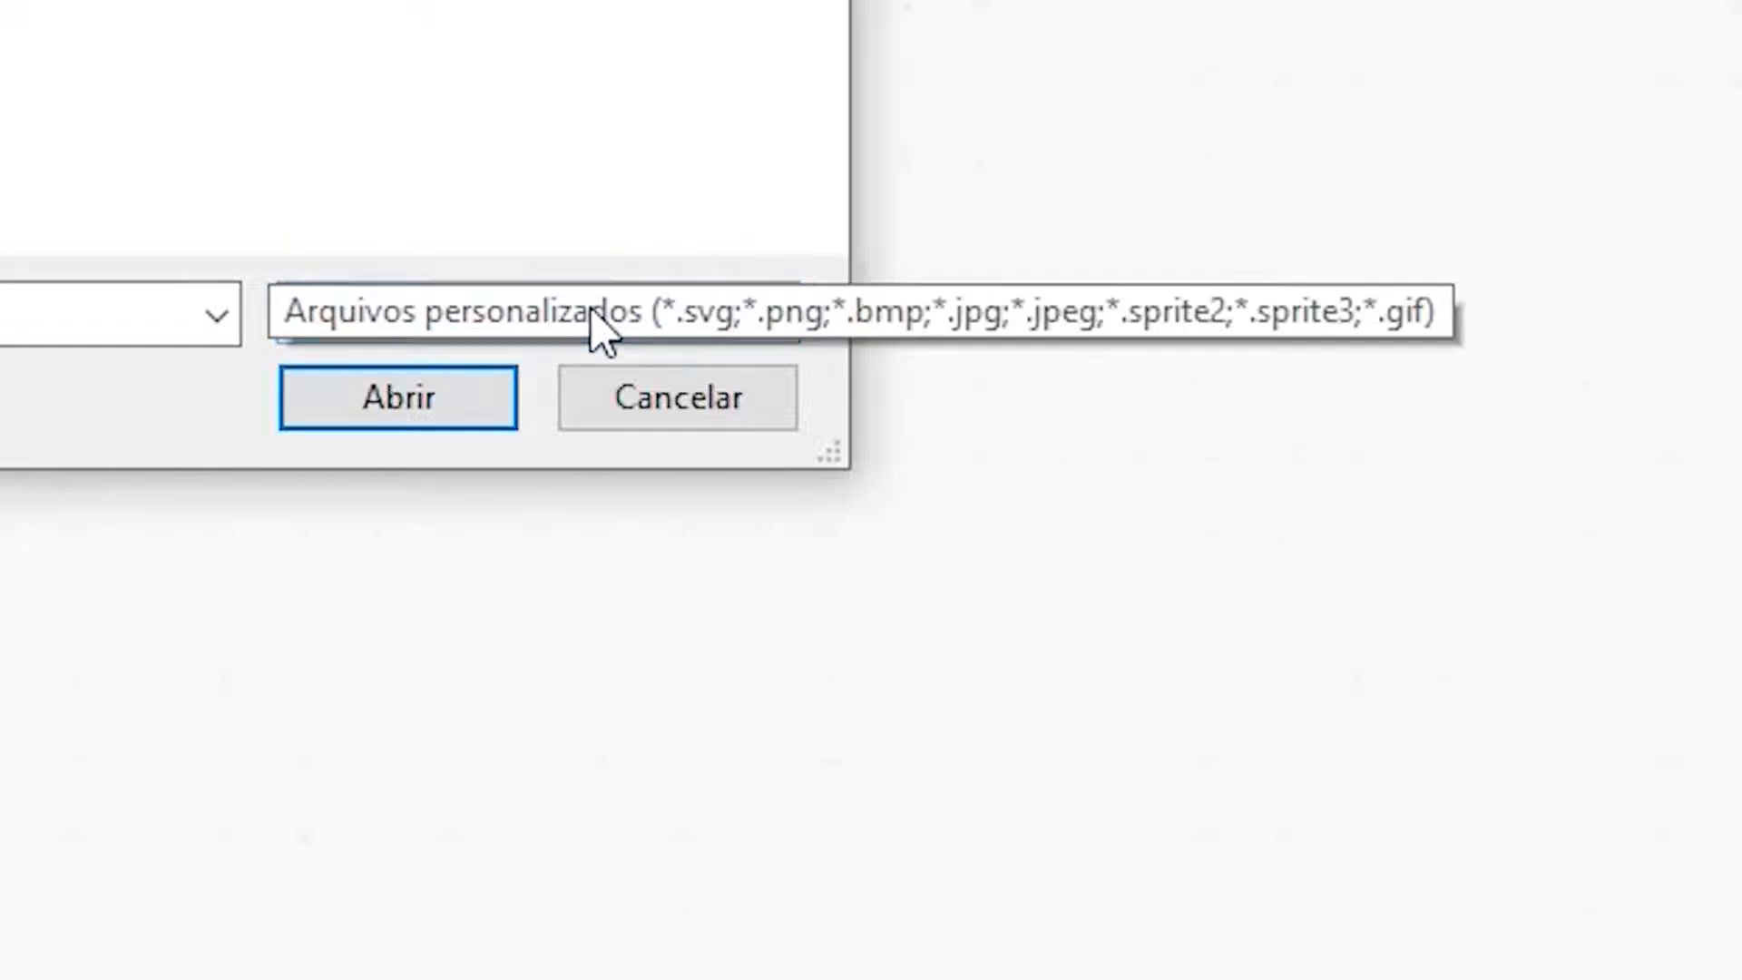
pyautogui.click(595, 334)
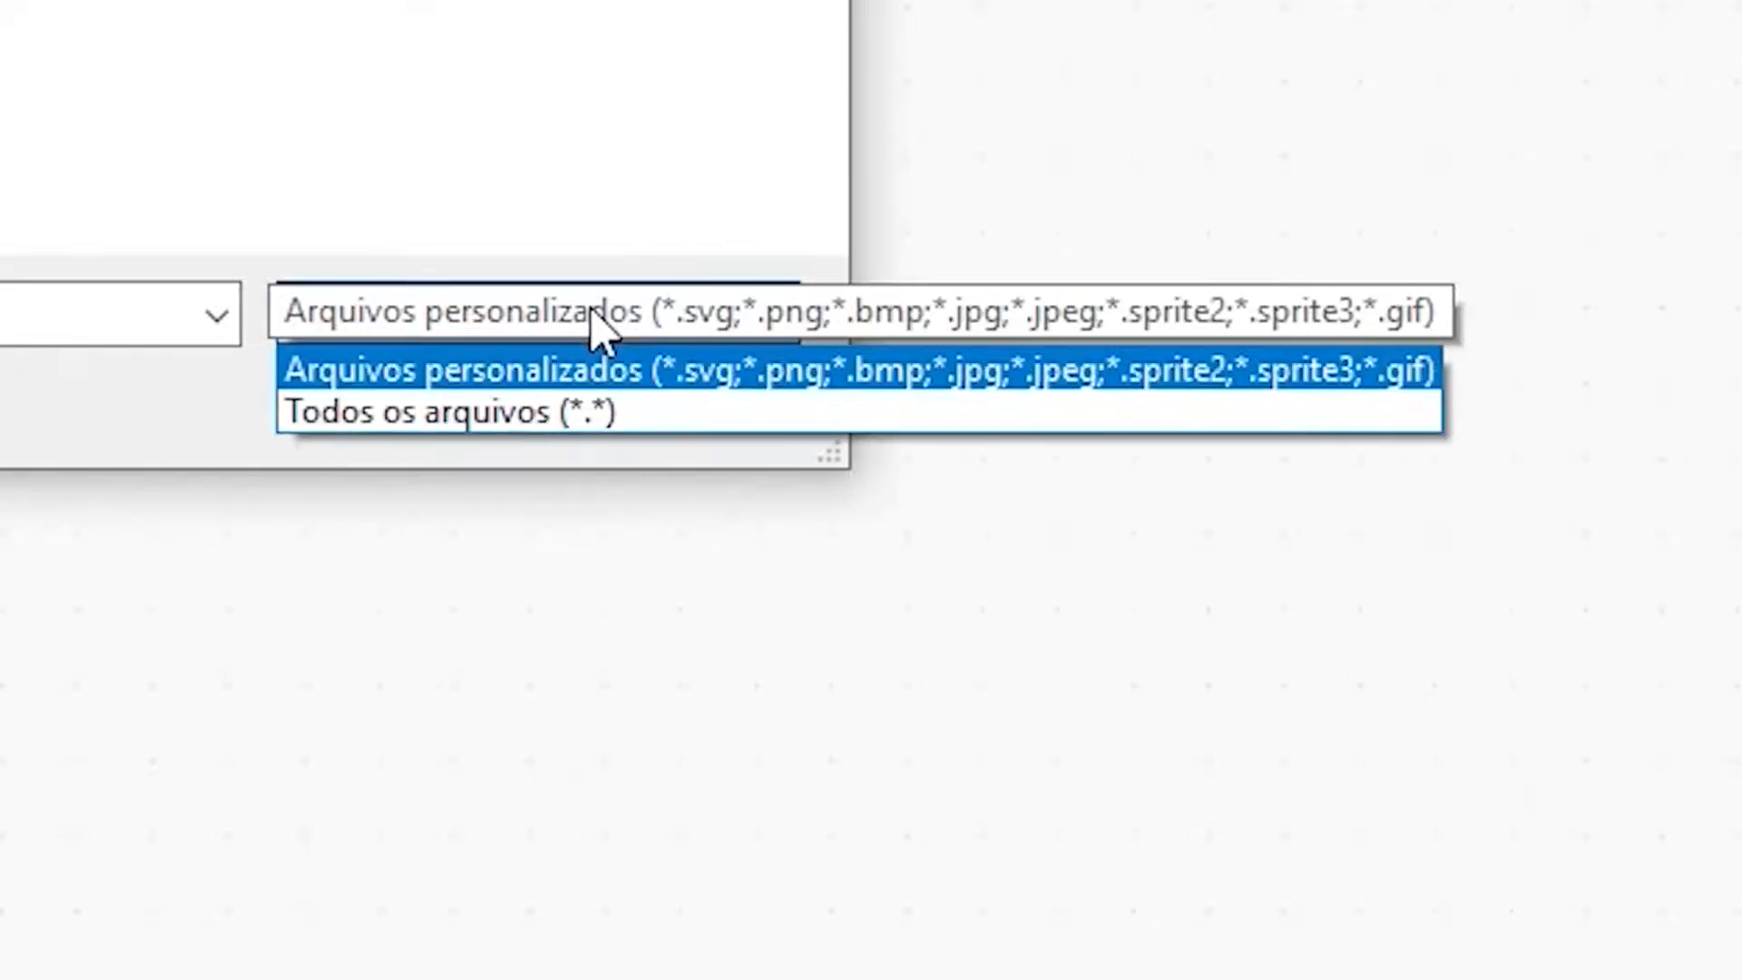
pyautogui.click(568, 419)
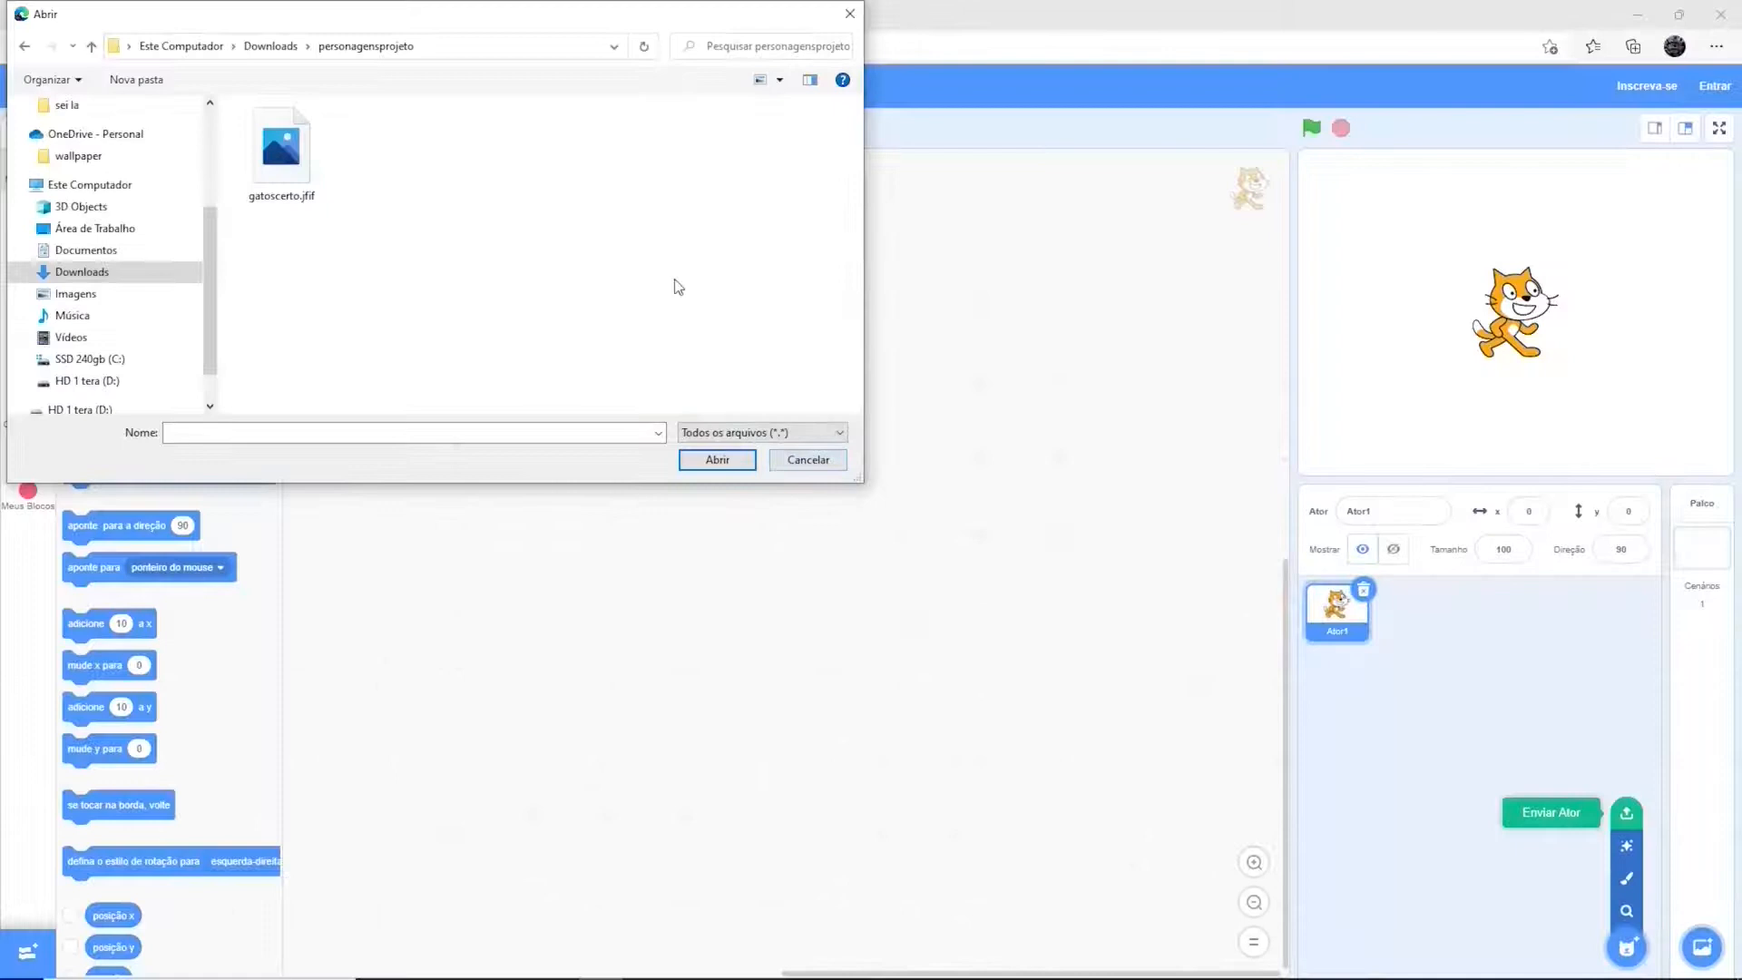
pyautogui.click(303, 198)
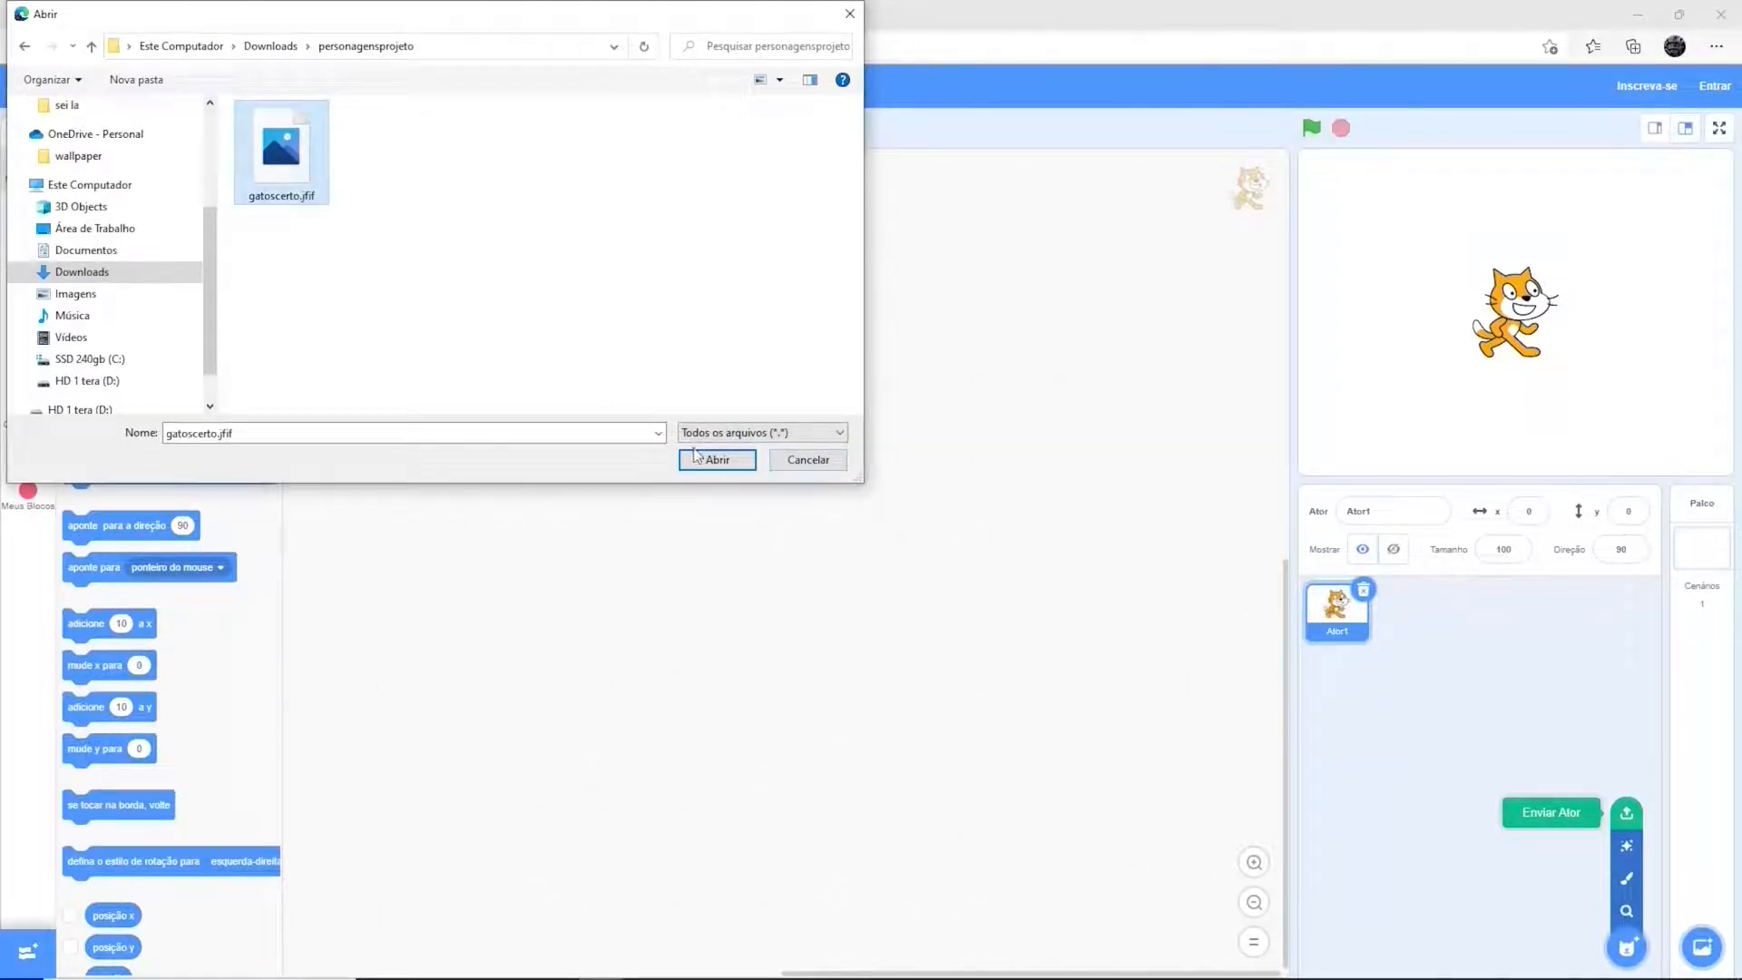
pyautogui.click(723, 459)
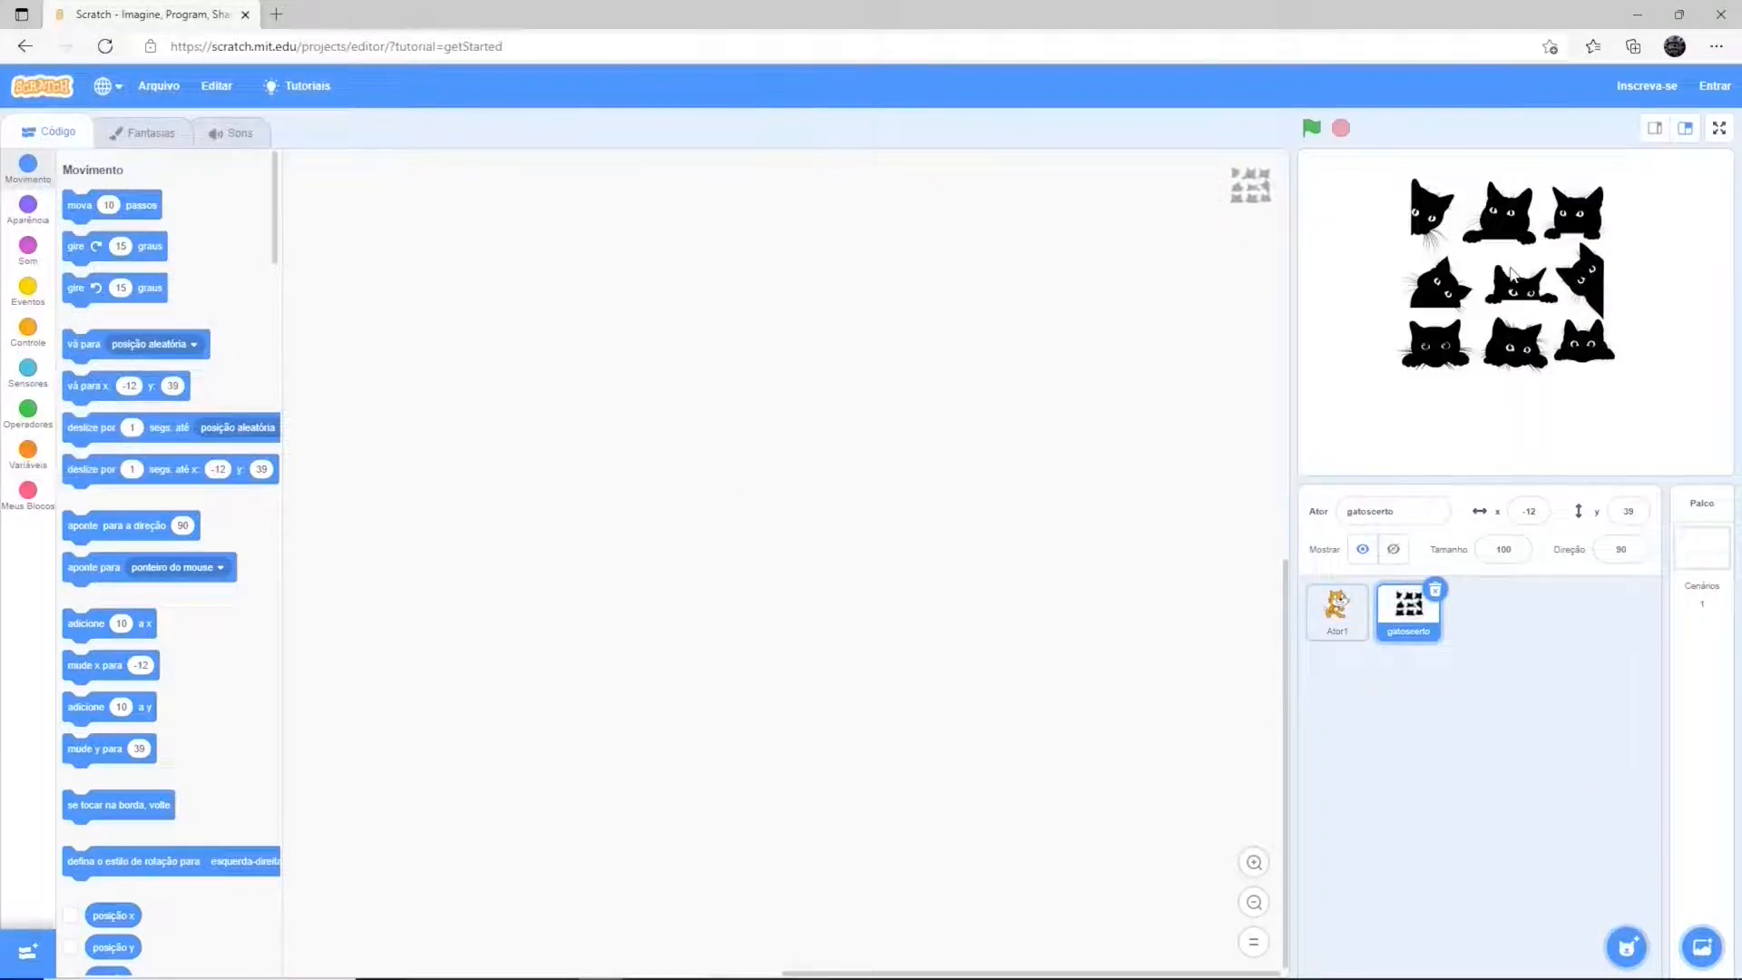
pyautogui.moveTo(1511, 269); pyautogui.dragTo(1514, 299)
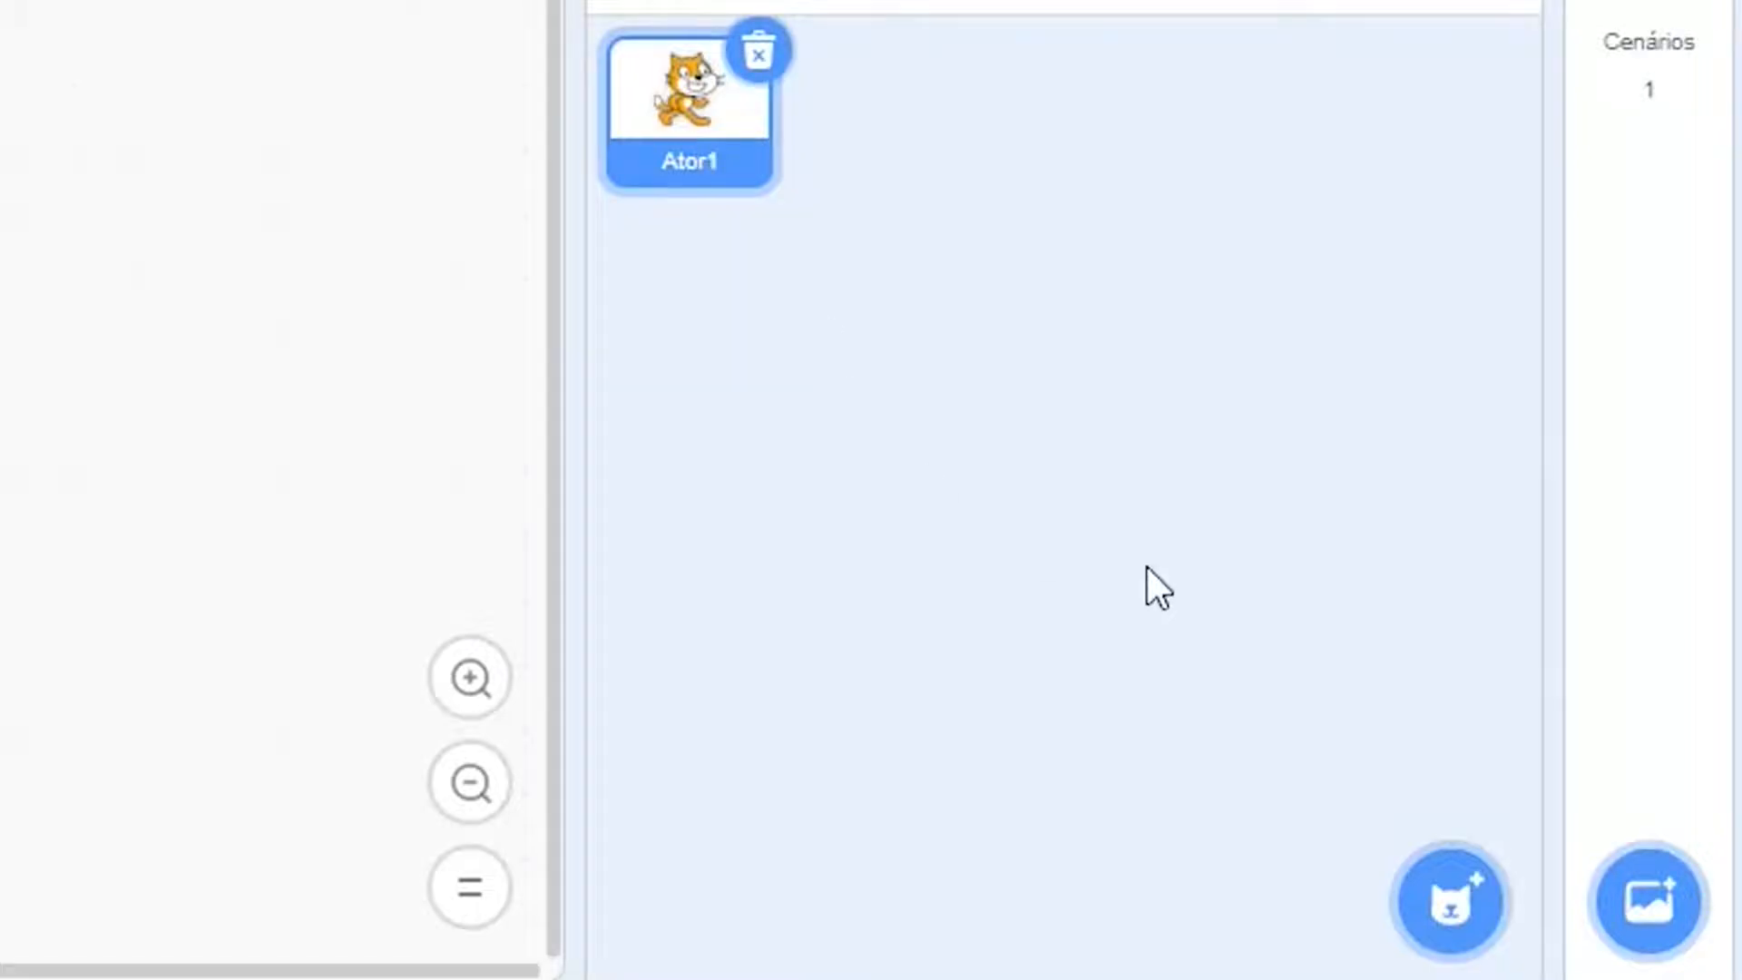
# Start painting a new sprite and draw a wide purple ellipse near the middle of its costume canvas
pyautogui.moveTo(1447, 907)
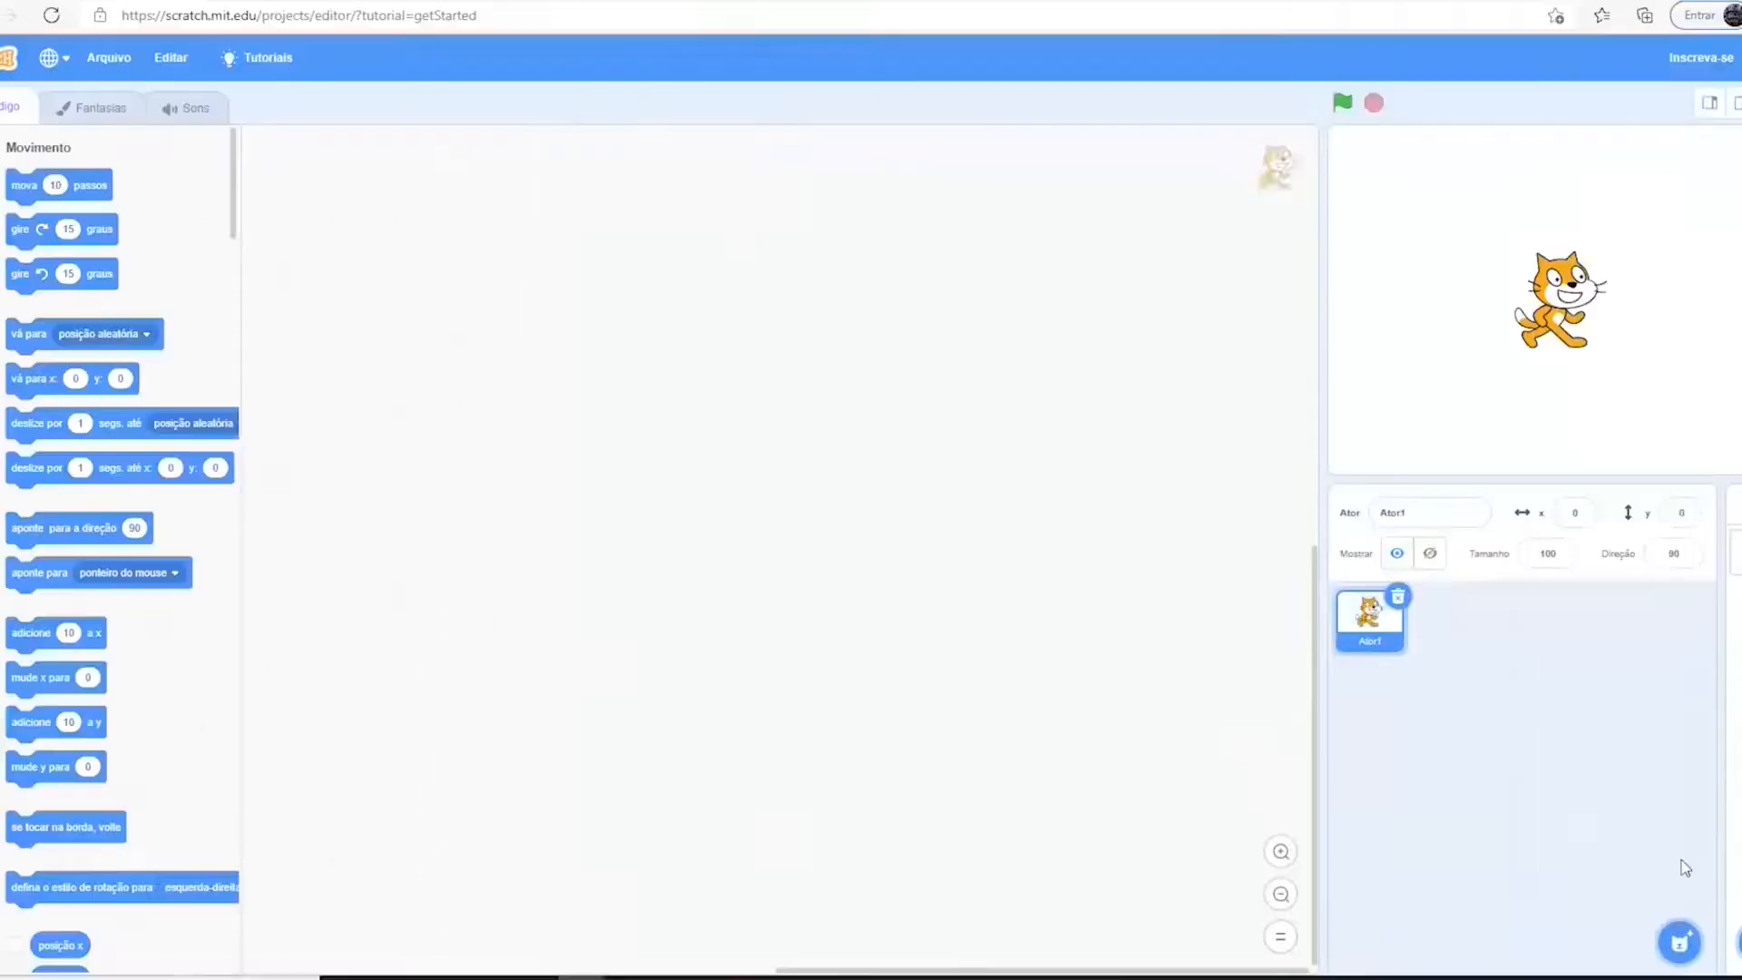
pyautogui.click(1456, 722)
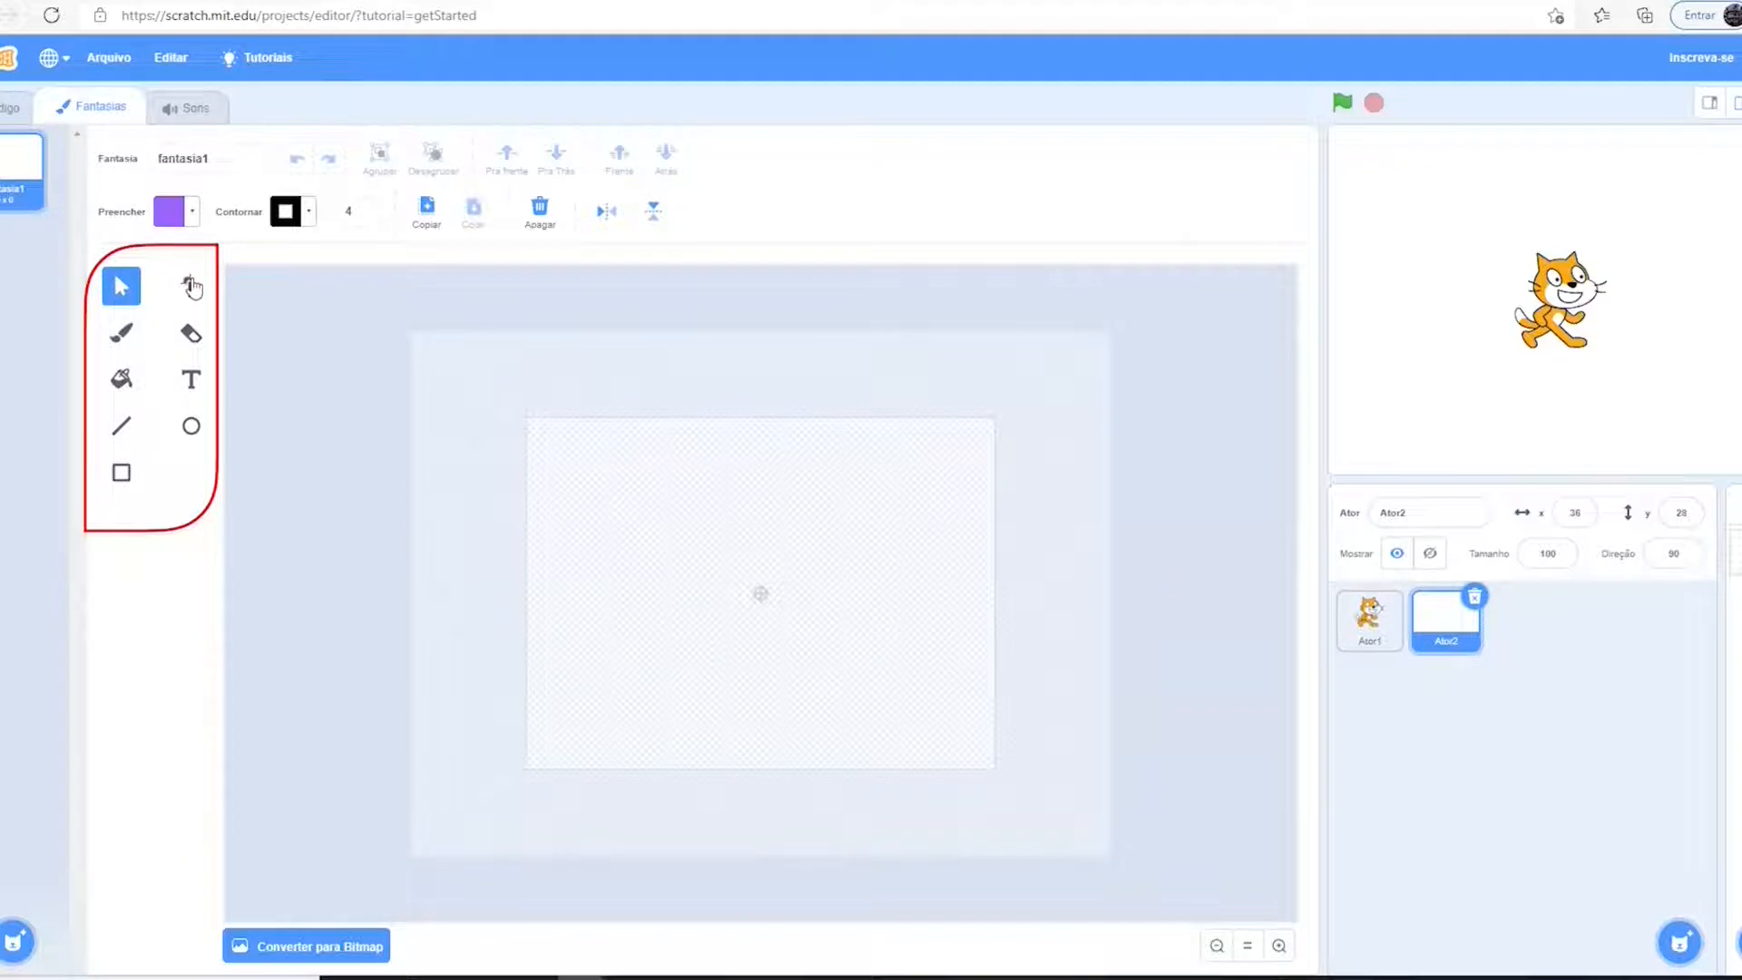
pyautogui.click(191, 427)
pyautogui.moveTo(632, 525); pyautogui.dragTo(782, 602)
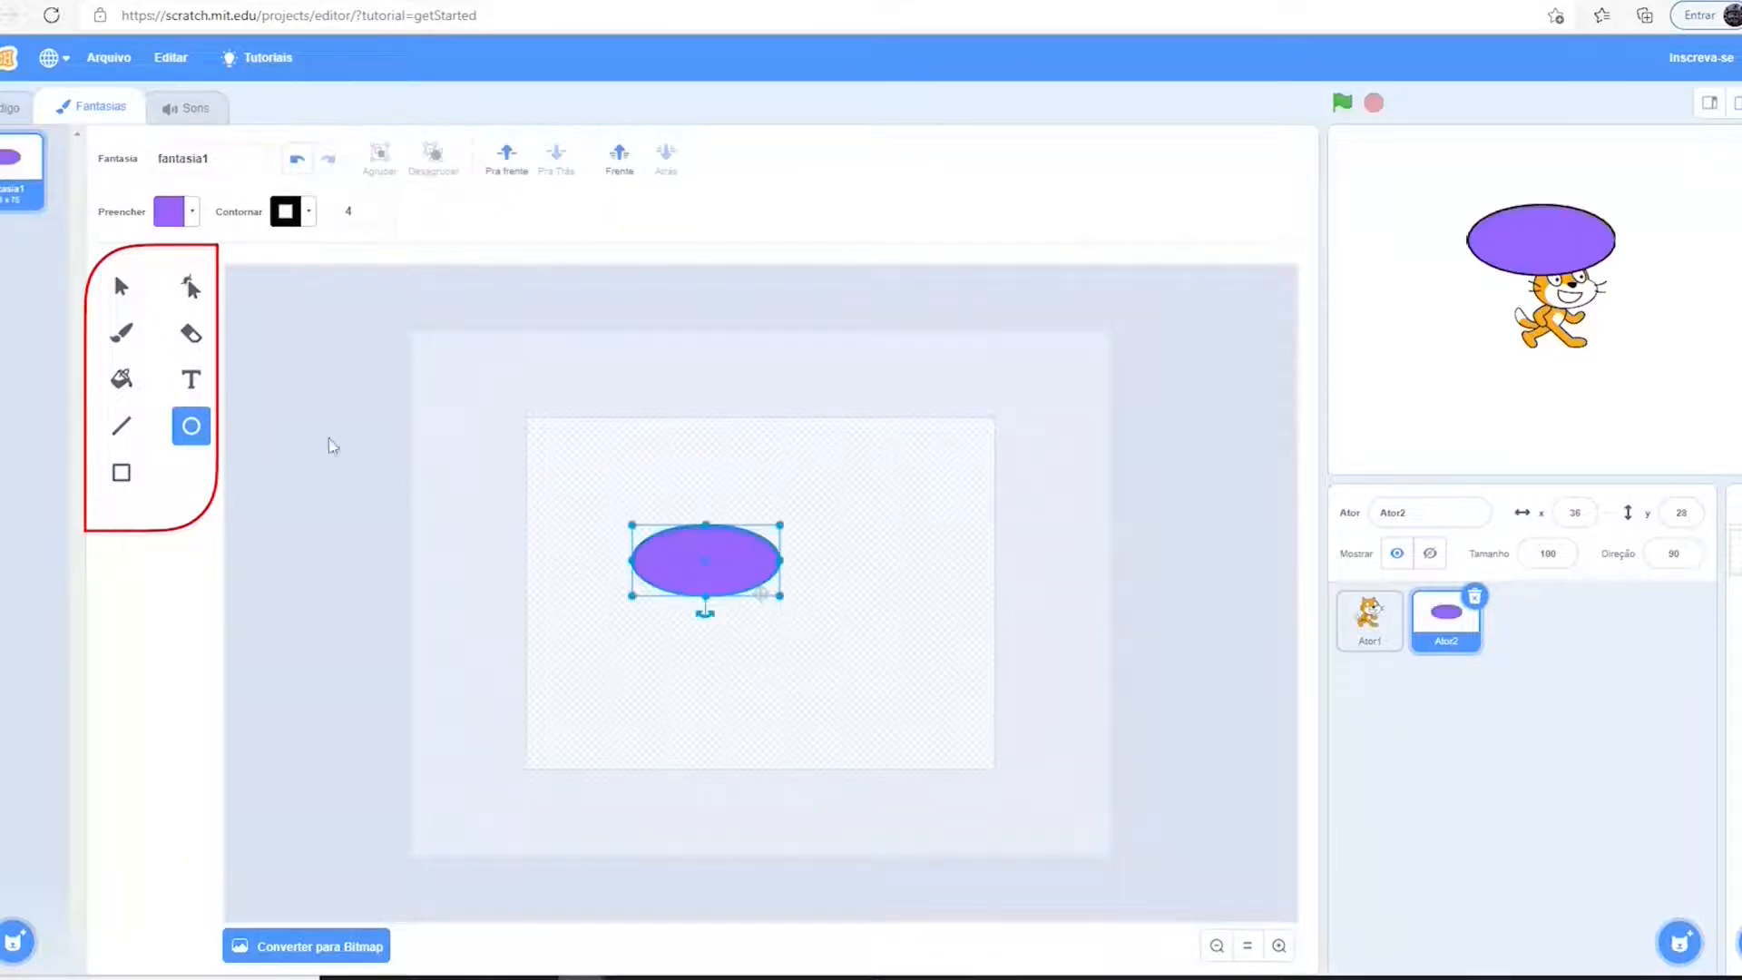
# Draw a purple rectangle above and beside the ellipse, and reshape it by pulling a new point on its left edge outward
pyautogui.click(122, 472)
pyautogui.moveTo(802, 454); pyautogui.dragTo(897, 556)
pyautogui.click(190, 287)
pyautogui.click(803, 501)
pyautogui.moveTo(803, 508); pyautogui.dragTo(768, 490)
# Reshape the ellipse by pulling a point on its upper left outward and one on its lower right outward
pyautogui.click(712, 534)
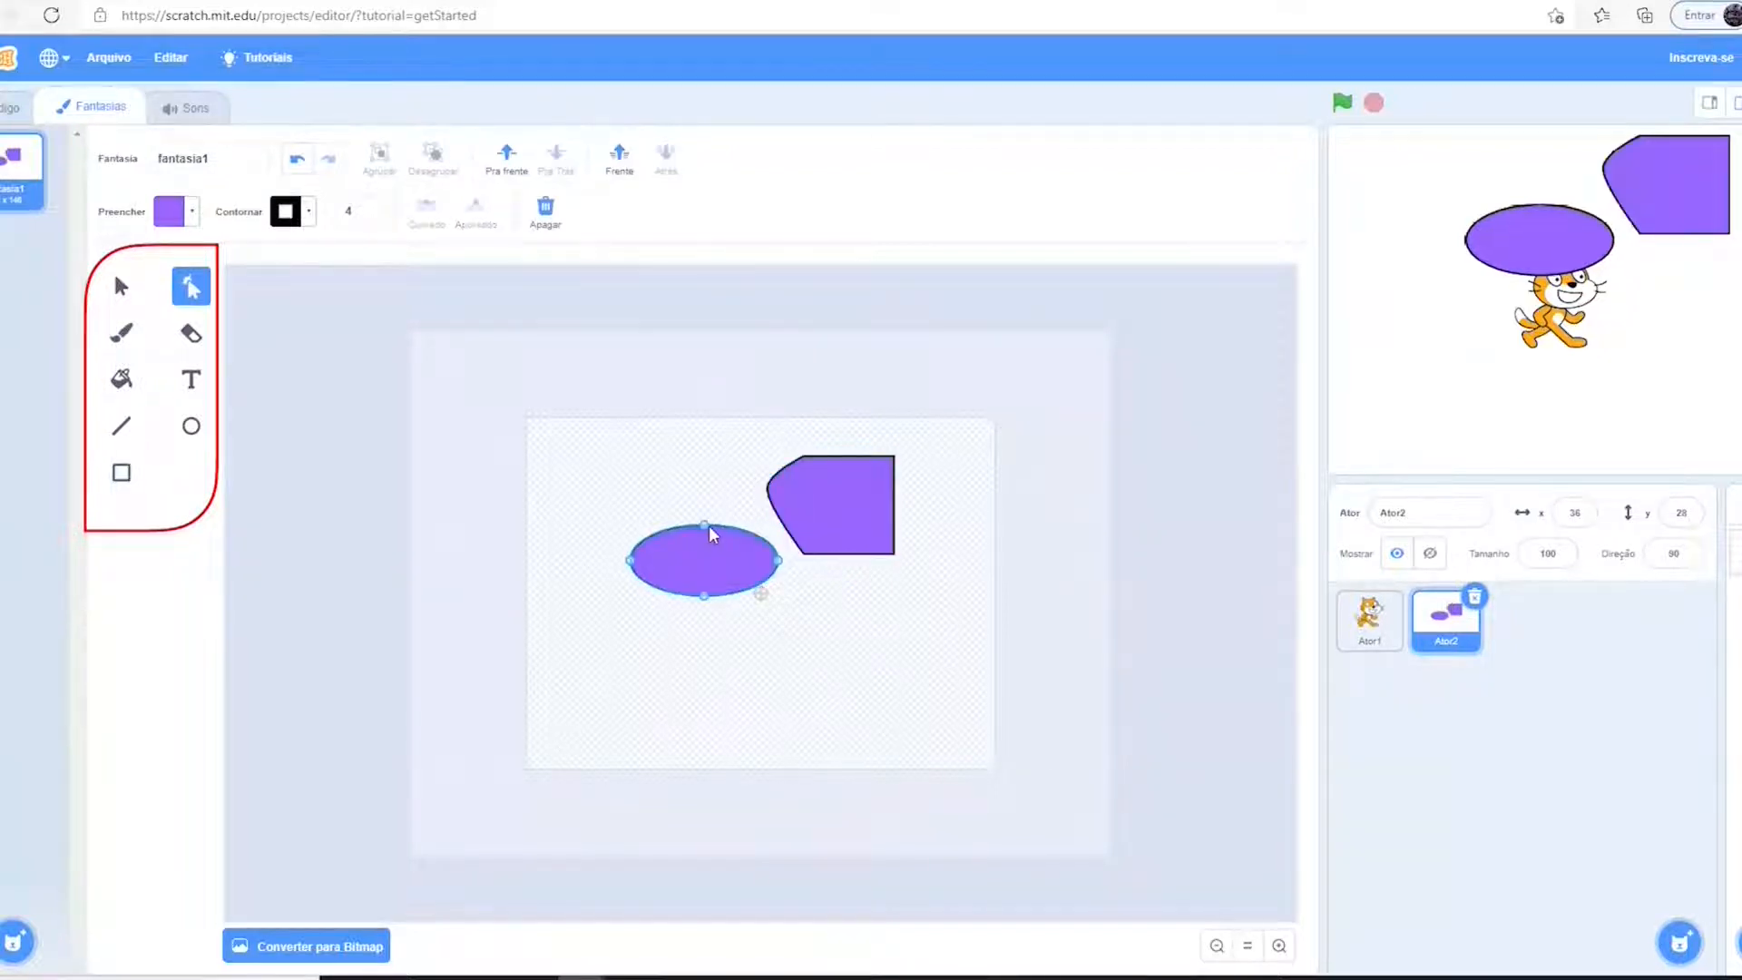
pyautogui.moveTo(654, 509); pyautogui.dragTo(642, 486)
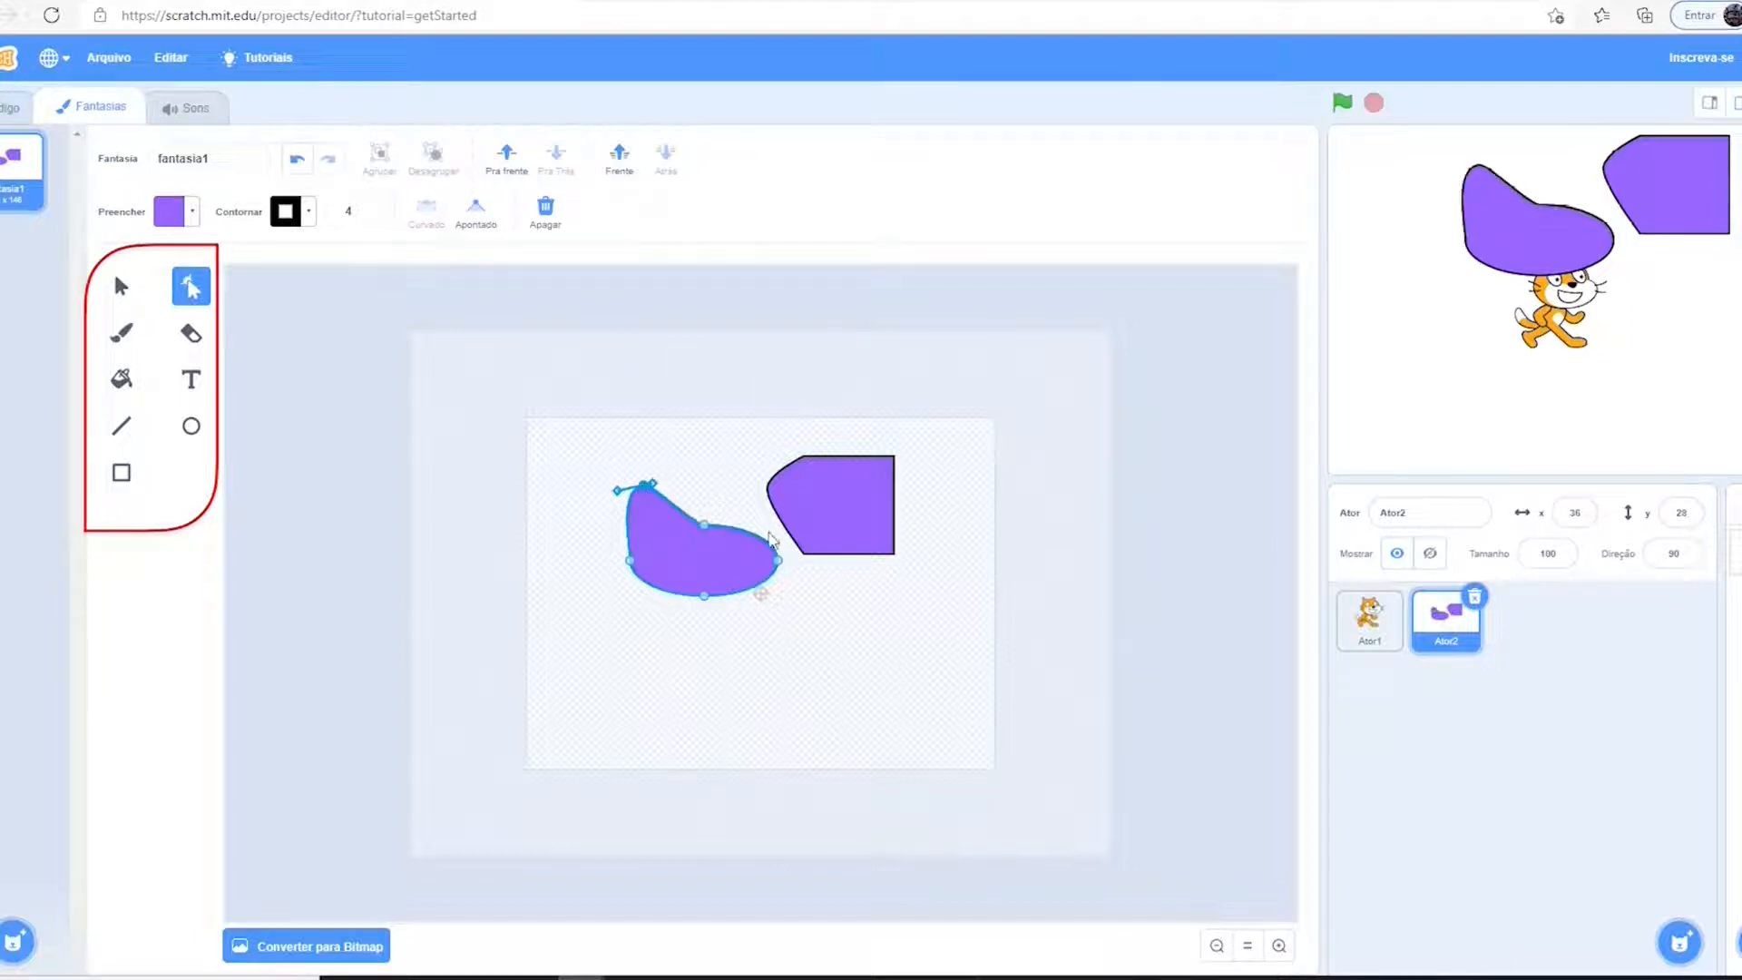
pyautogui.moveTo(762, 592); pyautogui.dragTo(829, 638)
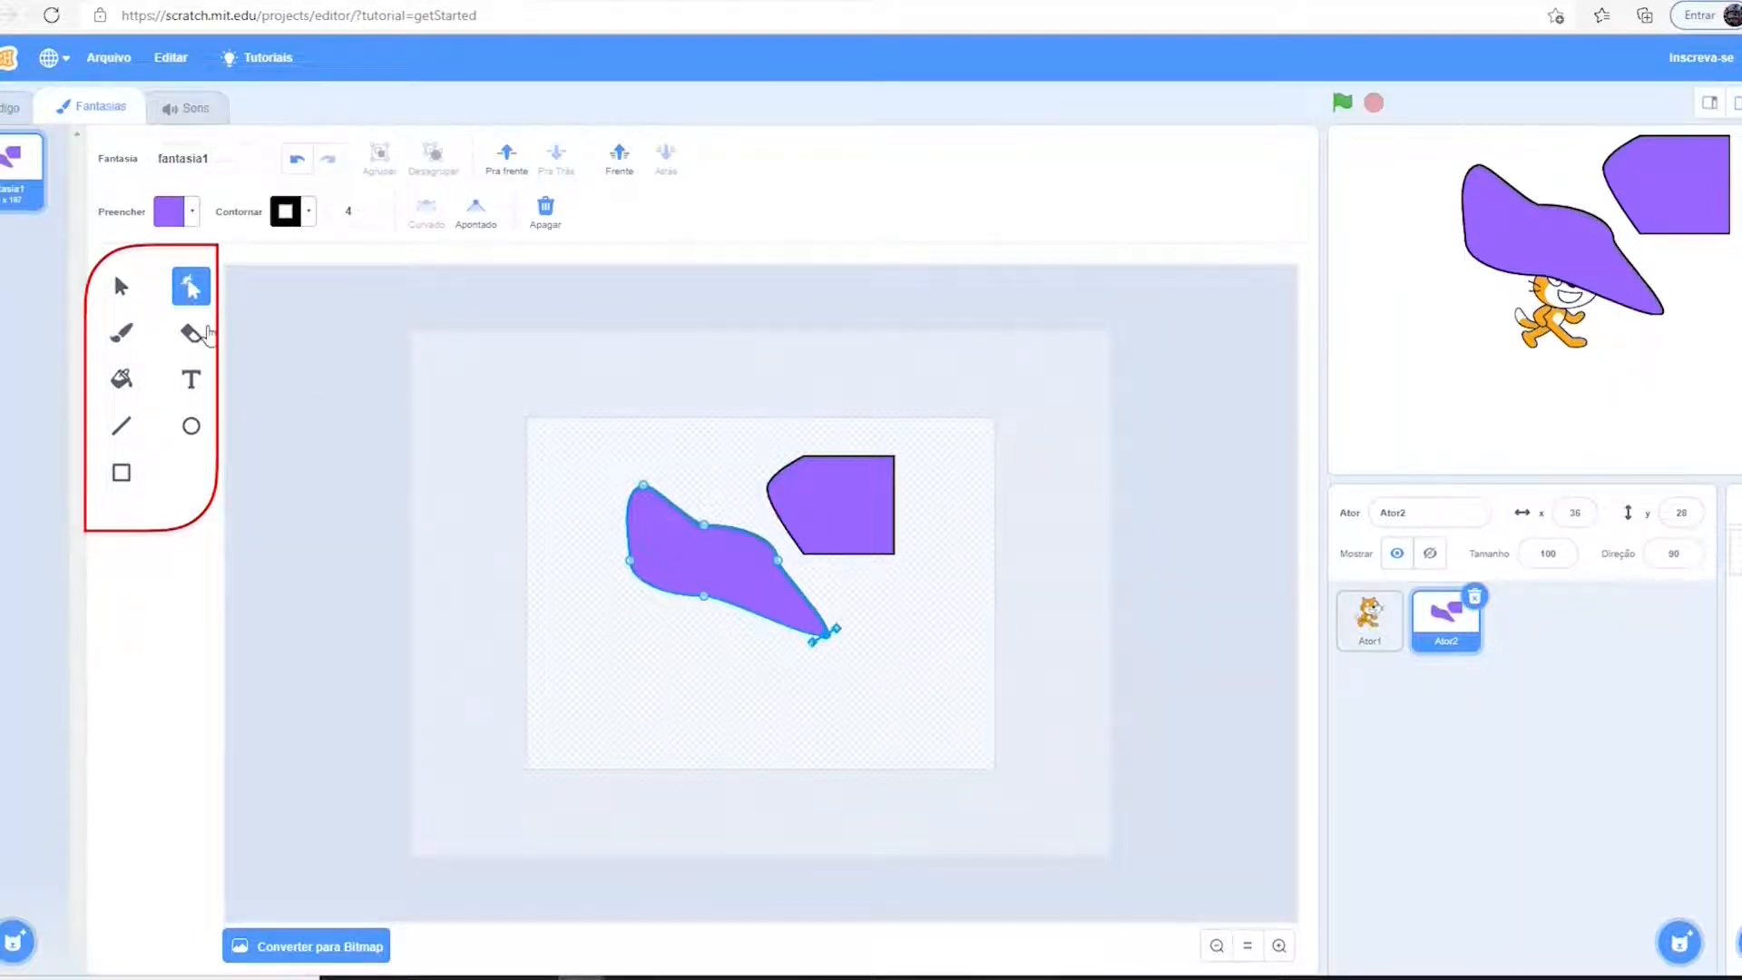
# Erase two strips across the reshaped ellipse with the 40-size eraser to split it into three pieces
pyautogui.click(191, 333)
pyautogui.moveTo(665, 535)
pyautogui.mouseDown()
pyautogui.moveTo(638, 591)
pyautogui.moveTo(749, 525)
pyautogui.mouseUp()
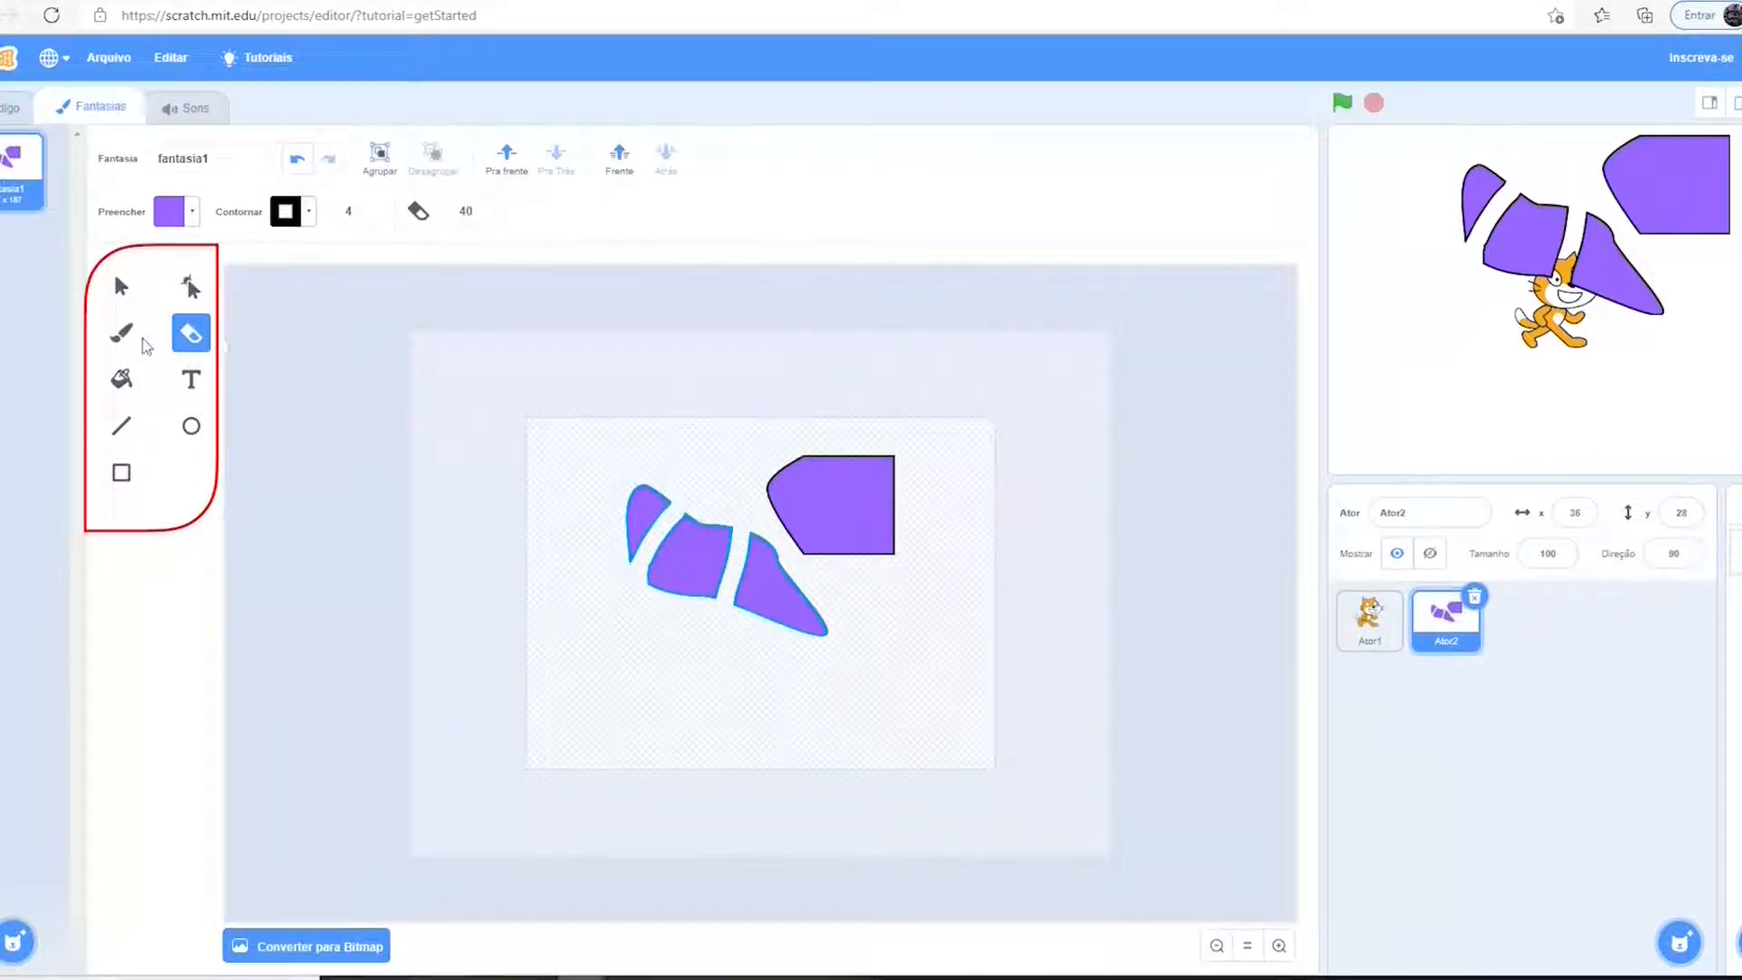
# Draw a closed triangle with the Line tool below the ellipse pieces and fill it purple
pyautogui.click(133, 384)
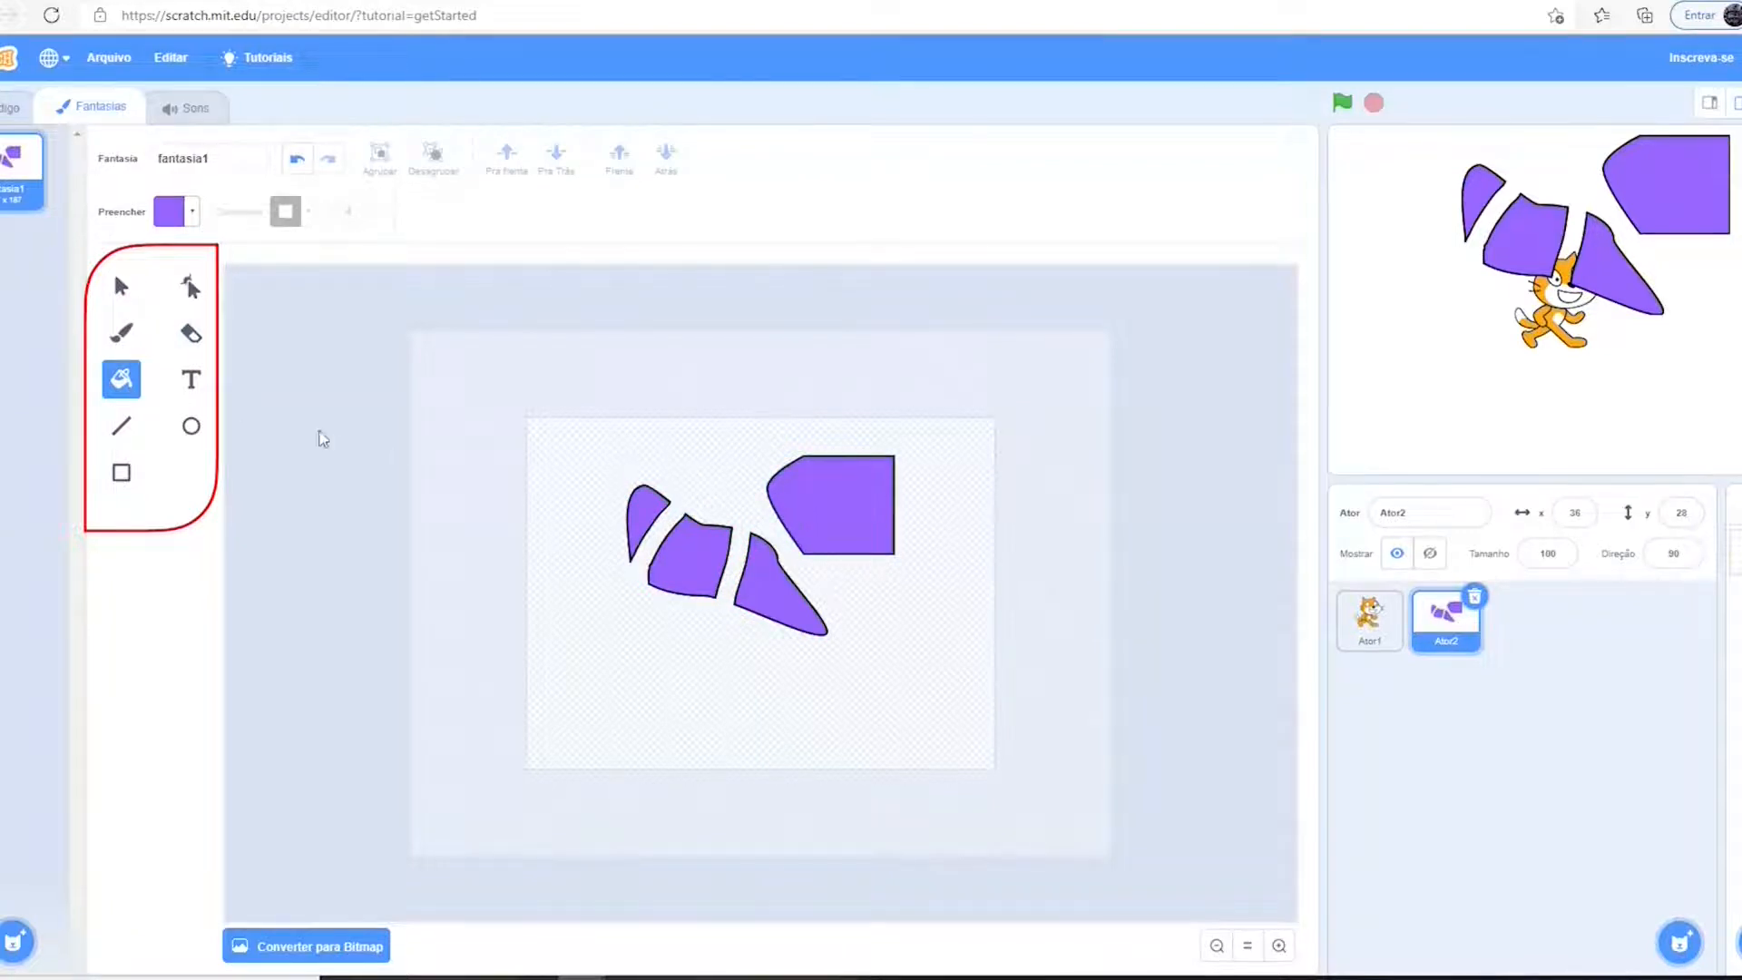
pyautogui.click(125, 427)
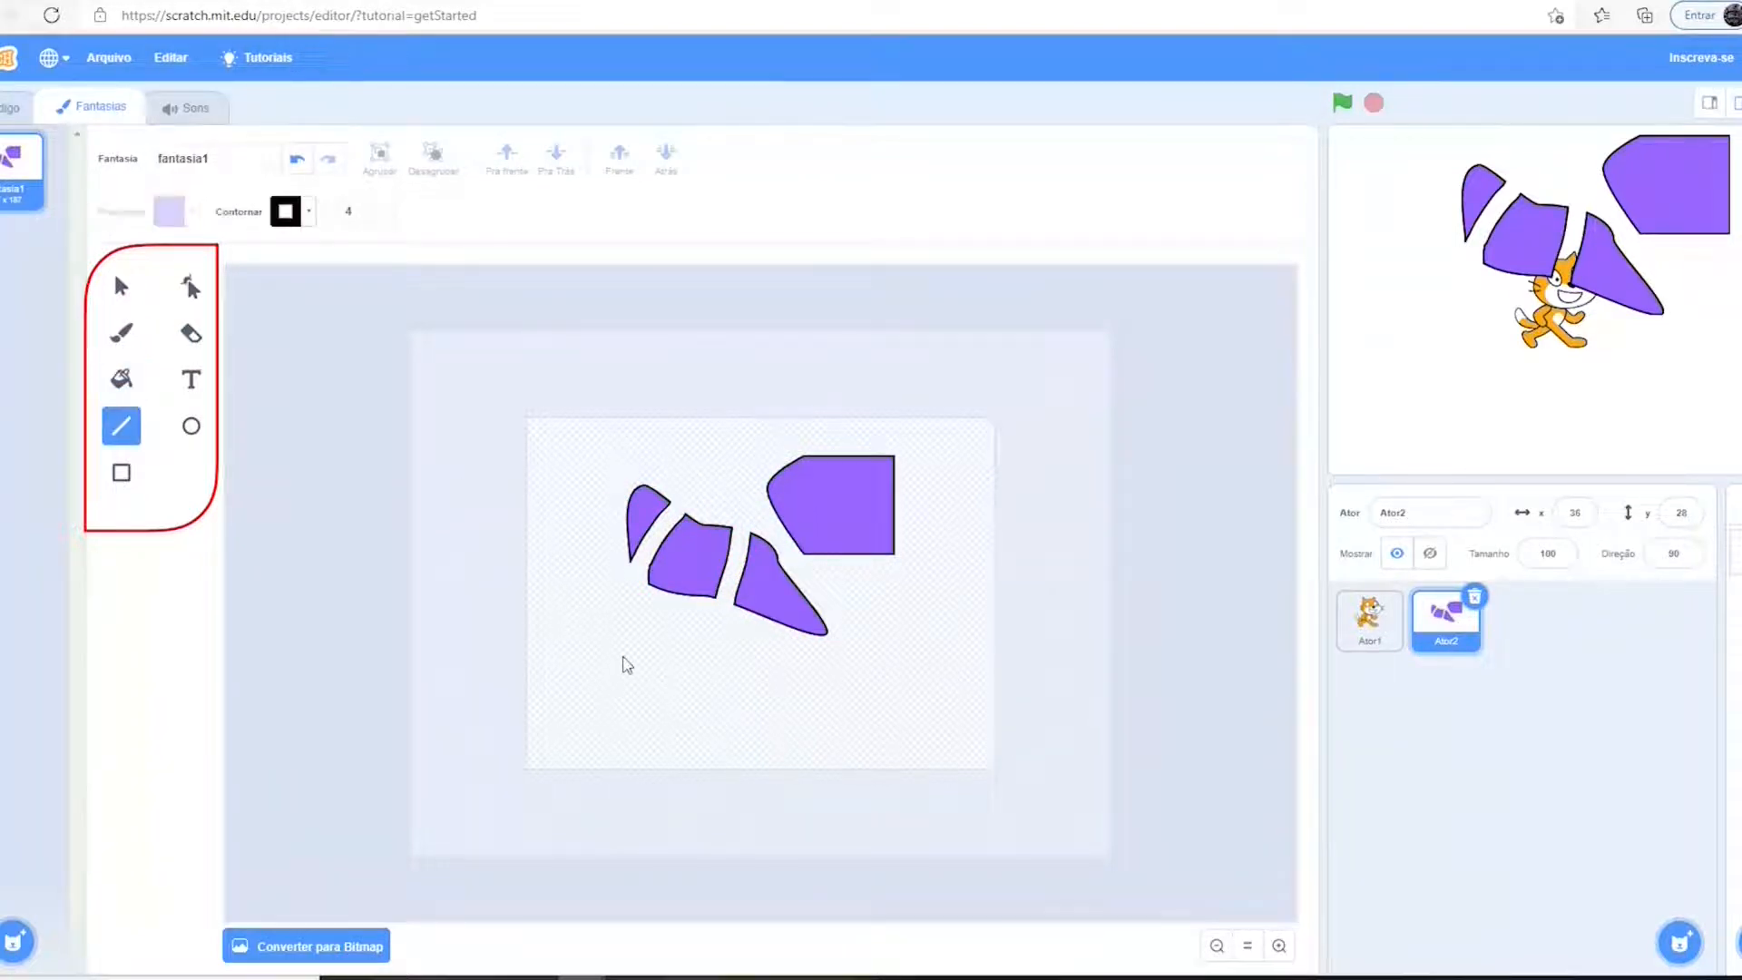
pyautogui.moveTo(601, 628)
pyautogui.mouseDown()
pyautogui.moveTo(619, 724)
pyautogui.moveTo(694, 696)
pyautogui.moveTo(602, 628)
pyautogui.mouseUp()
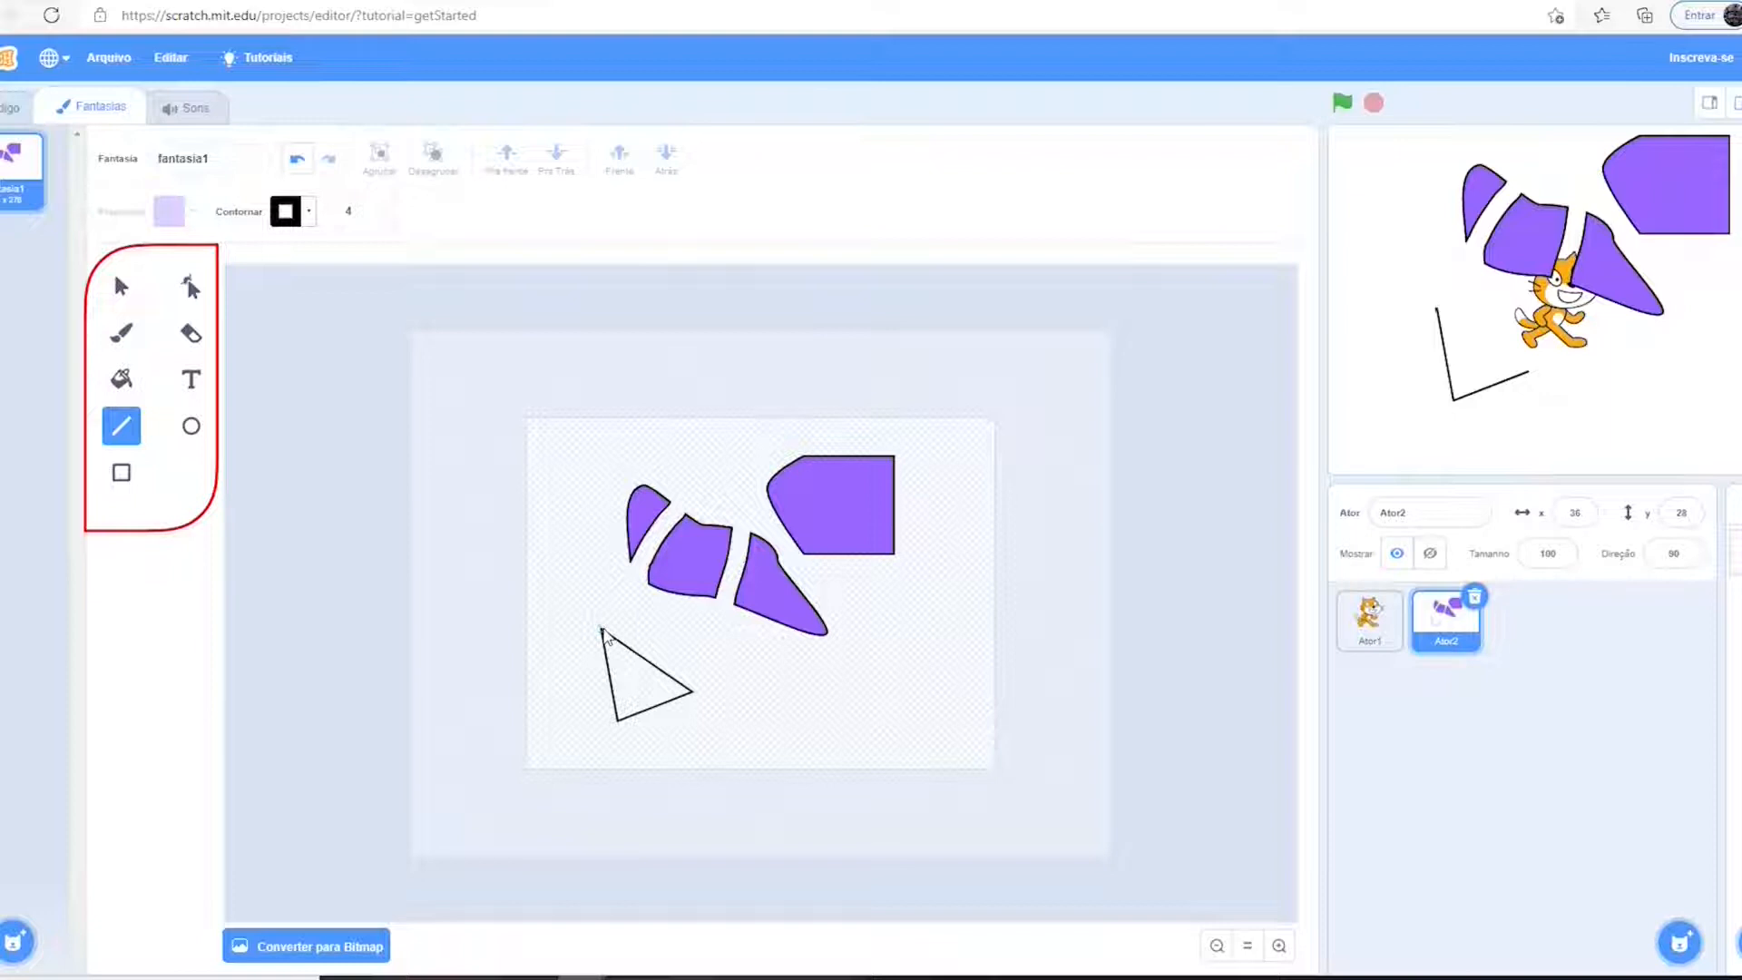
pyautogui.press('f')
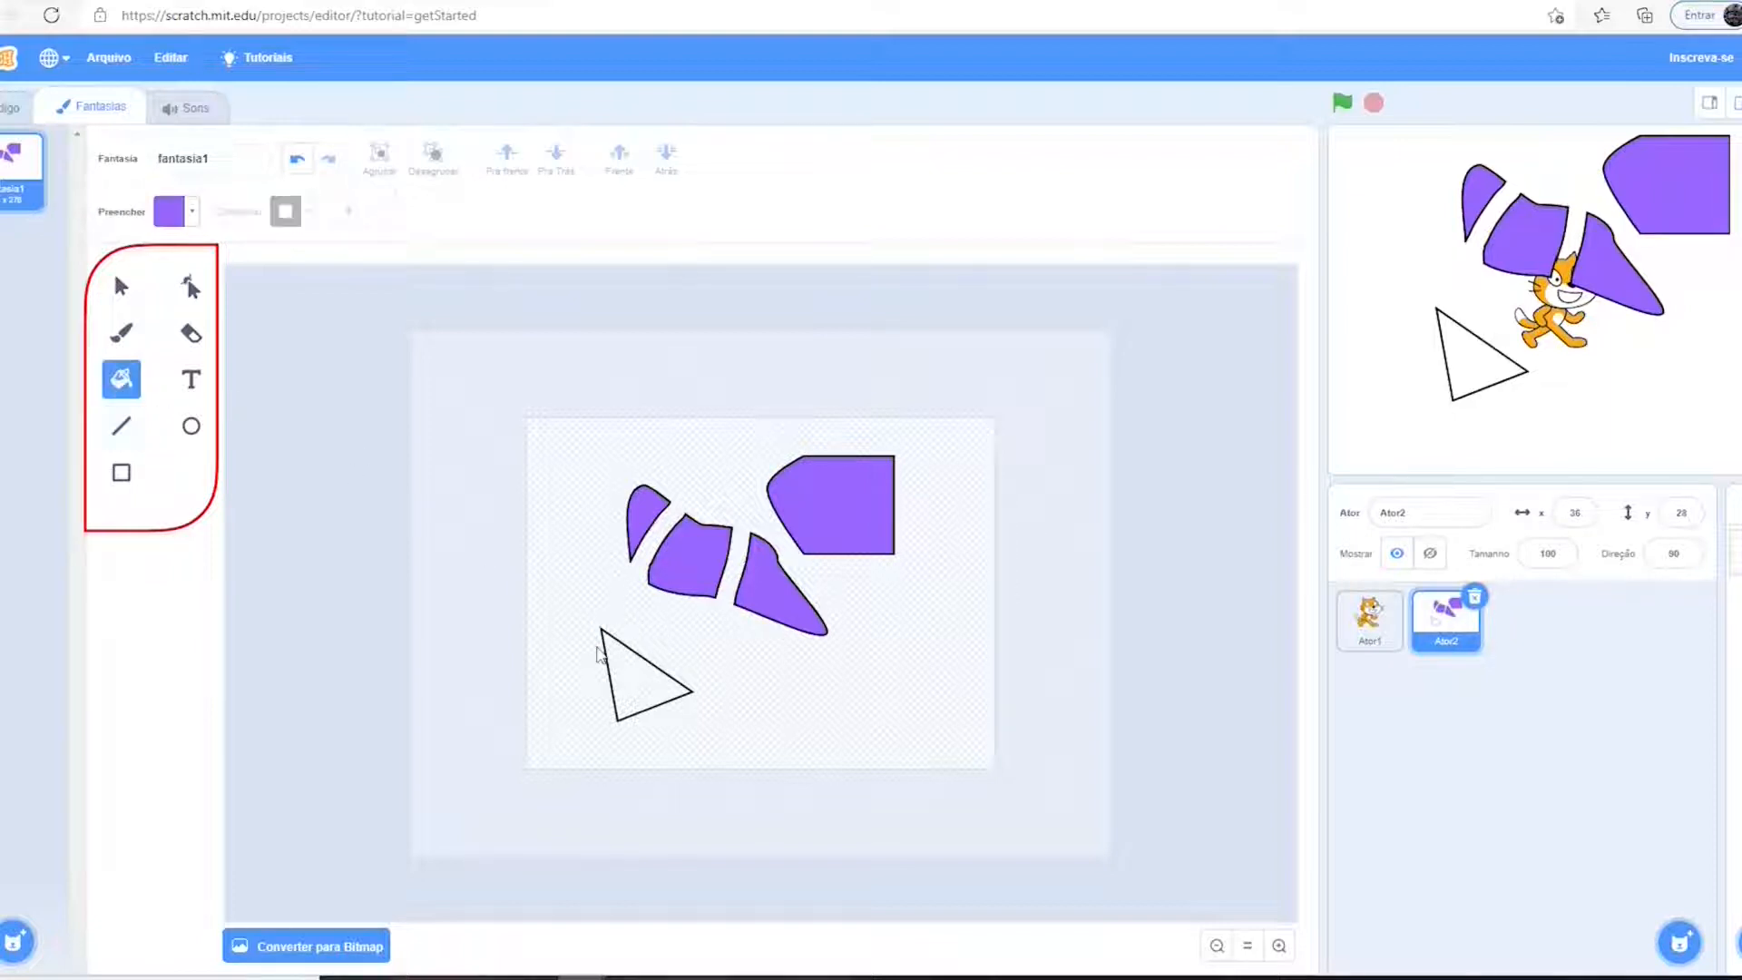
pyautogui.click(642, 693)
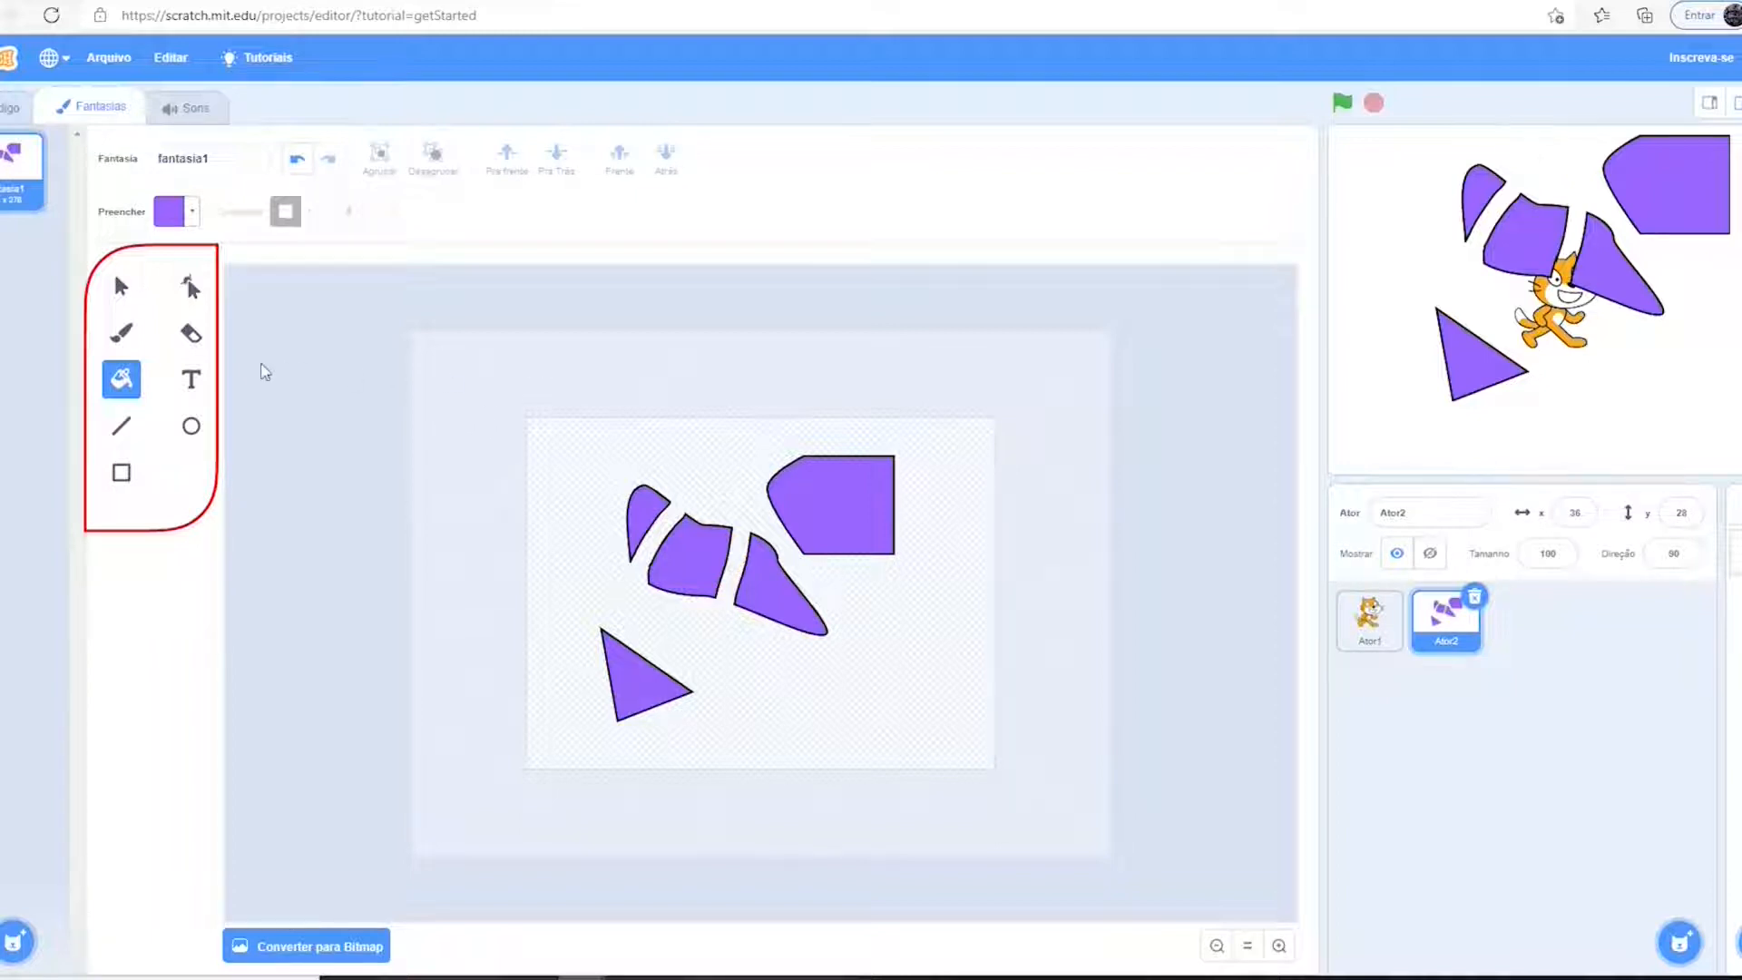
# Undo the triangle's purple fill and redo it
pyautogui.click(192, 380)
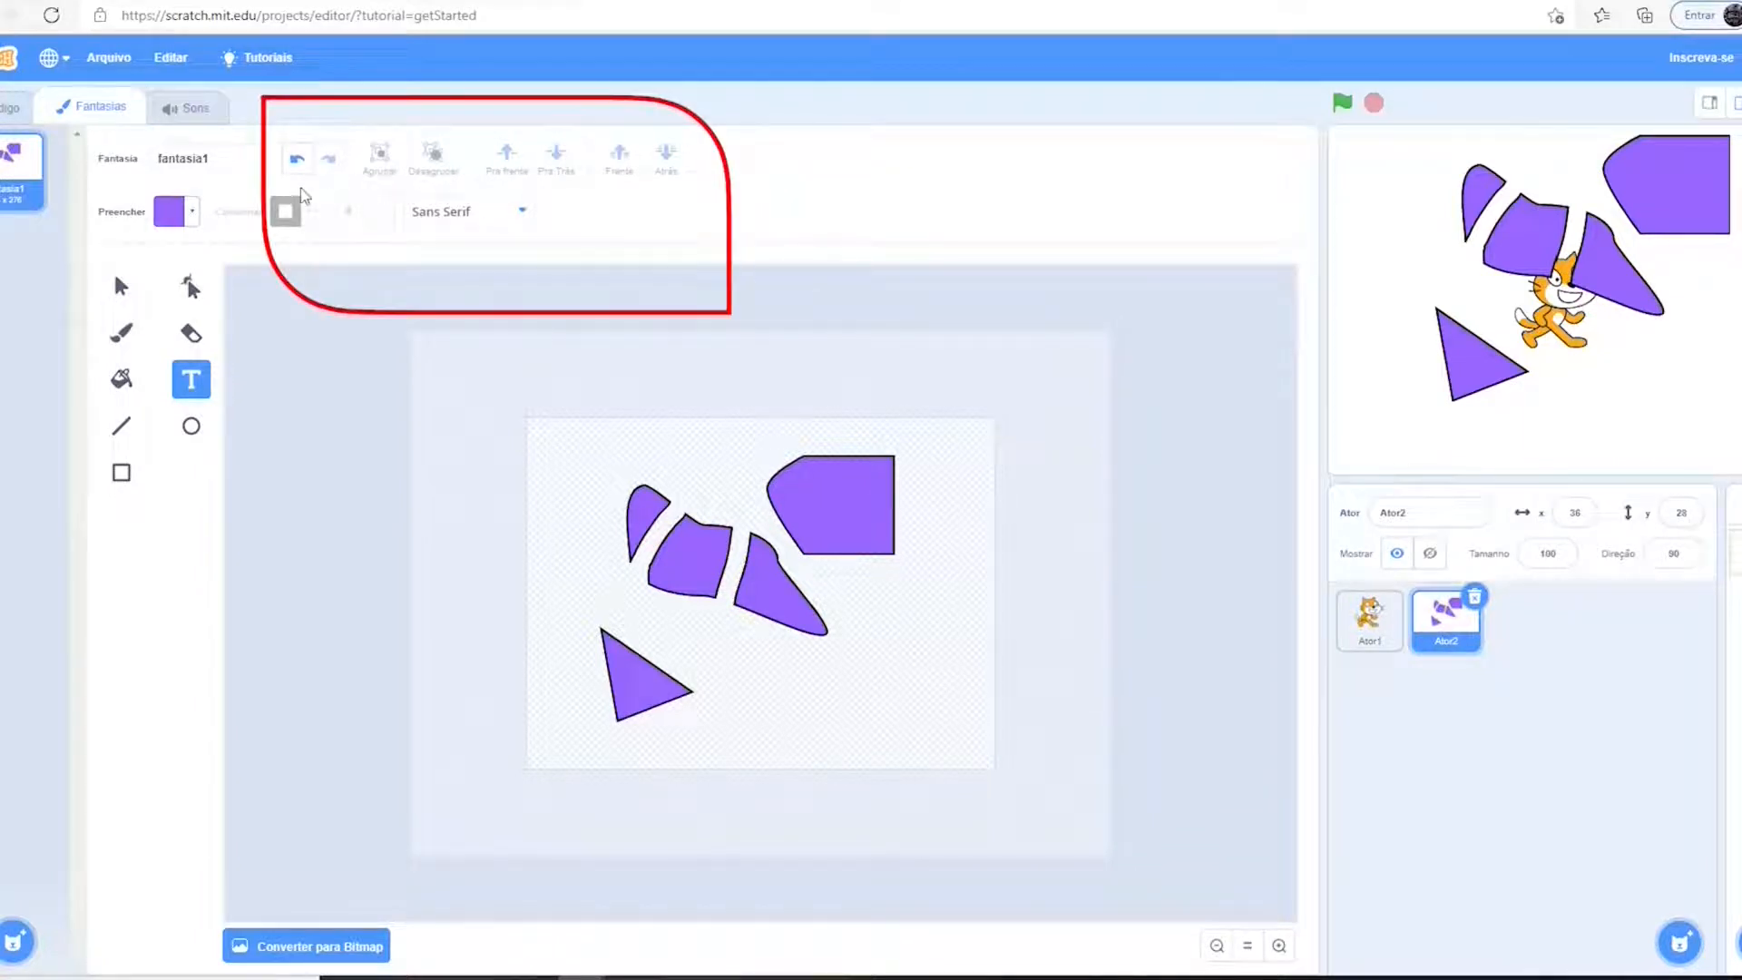
pyautogui.click(121, 287)
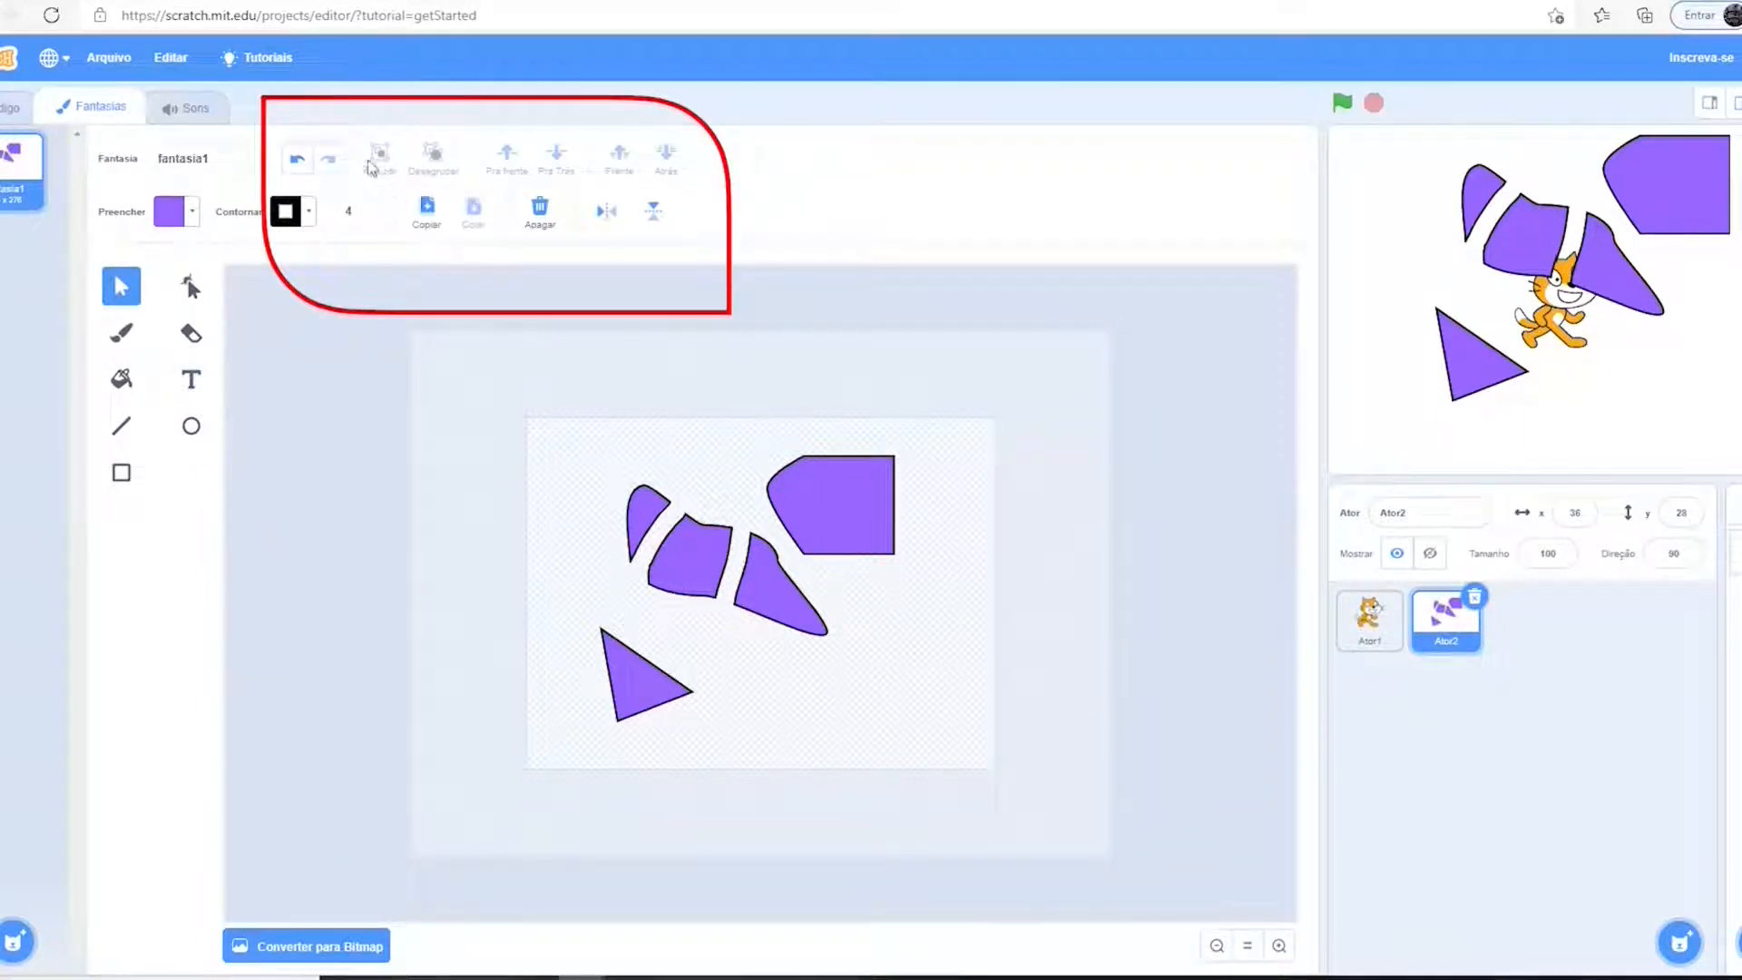
pyautogui.click(304, 162)
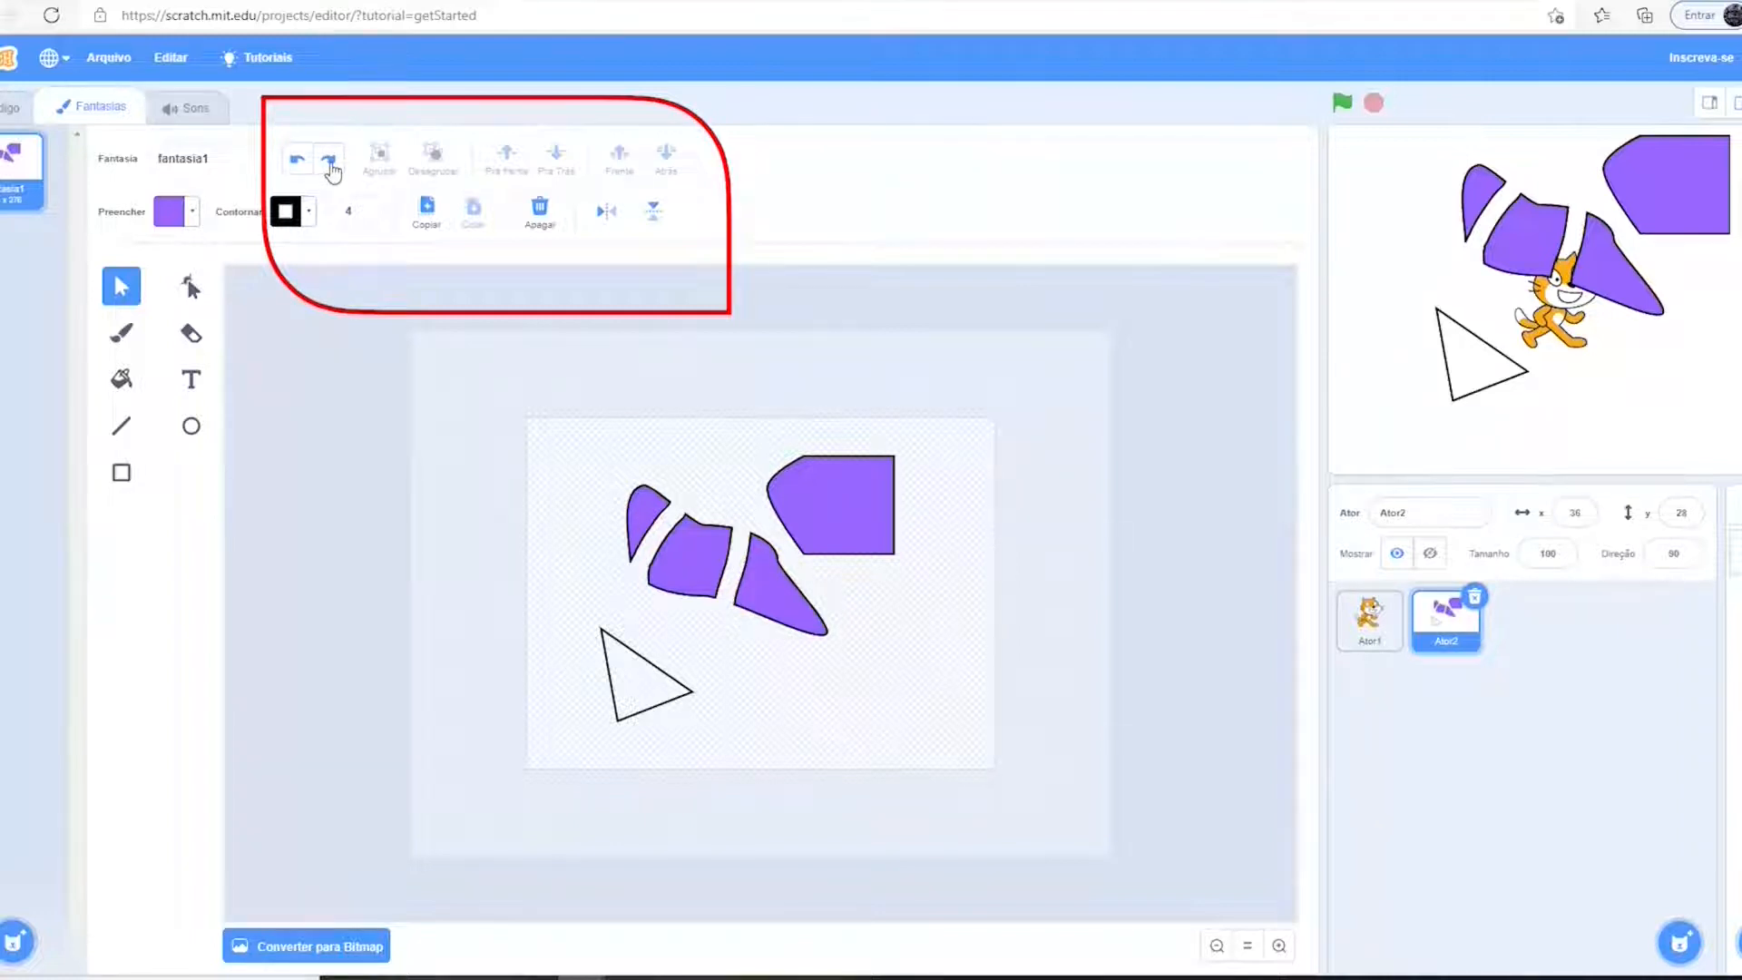
pyautogui.click(330, 165)
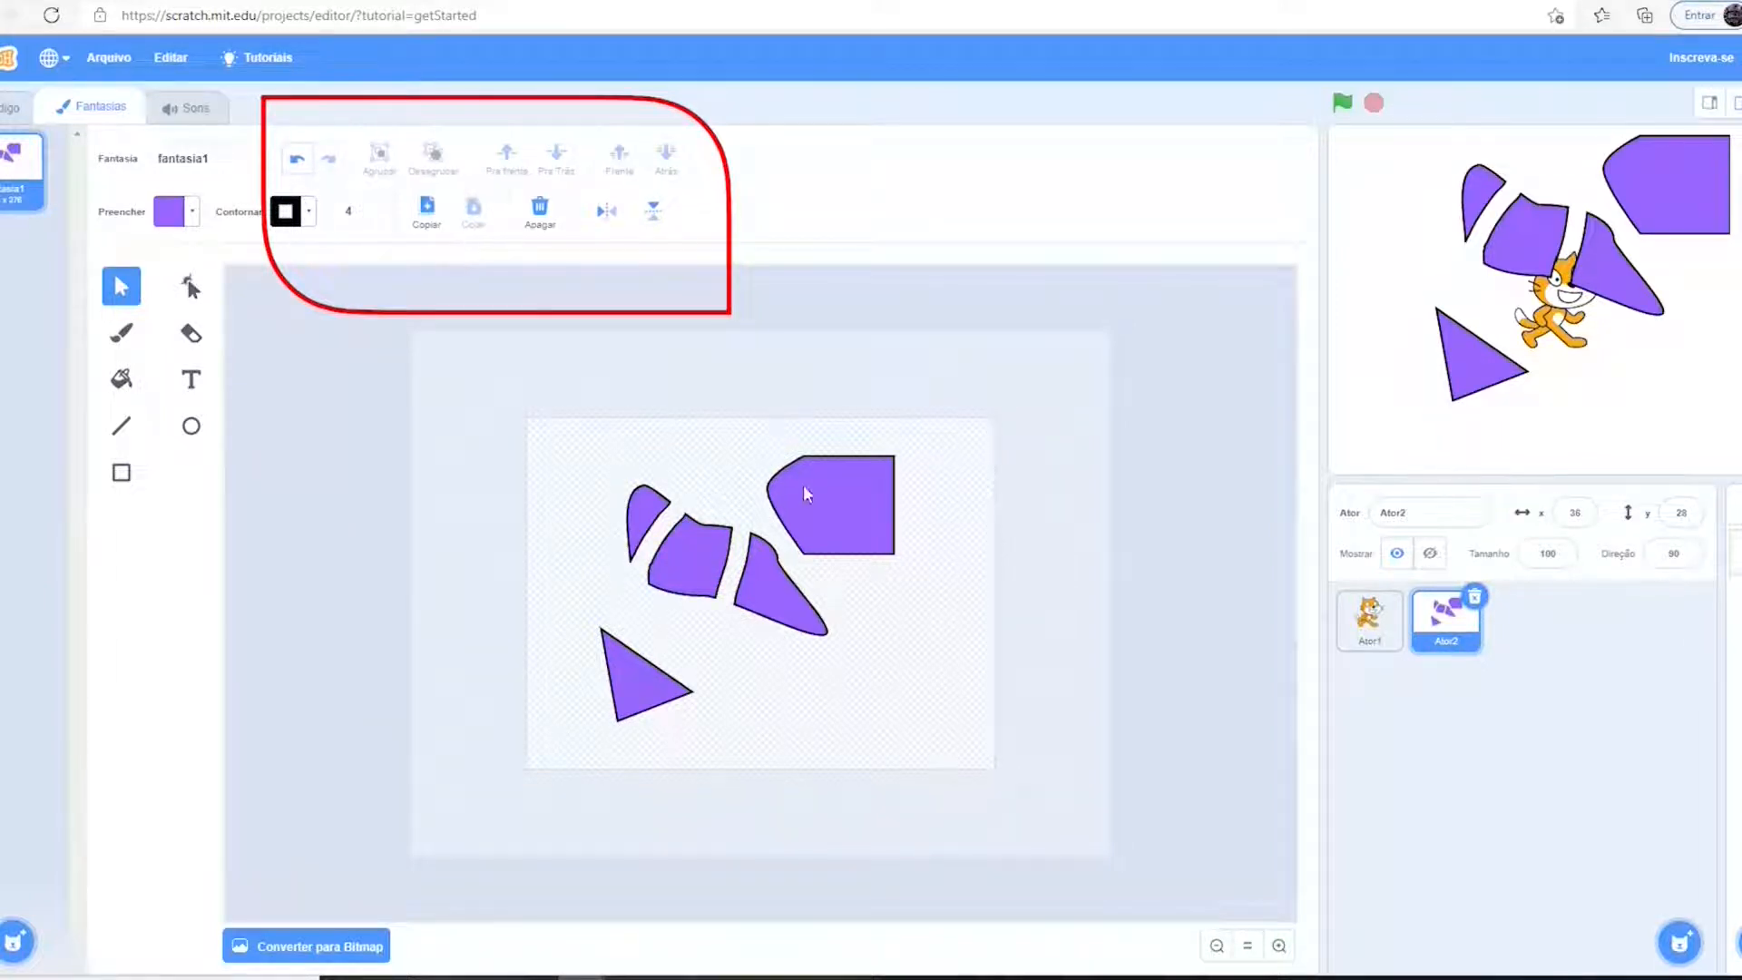
# Select the middle piece of the split ellipse and flip it vertically twice
pyautogui.click(706, 543)
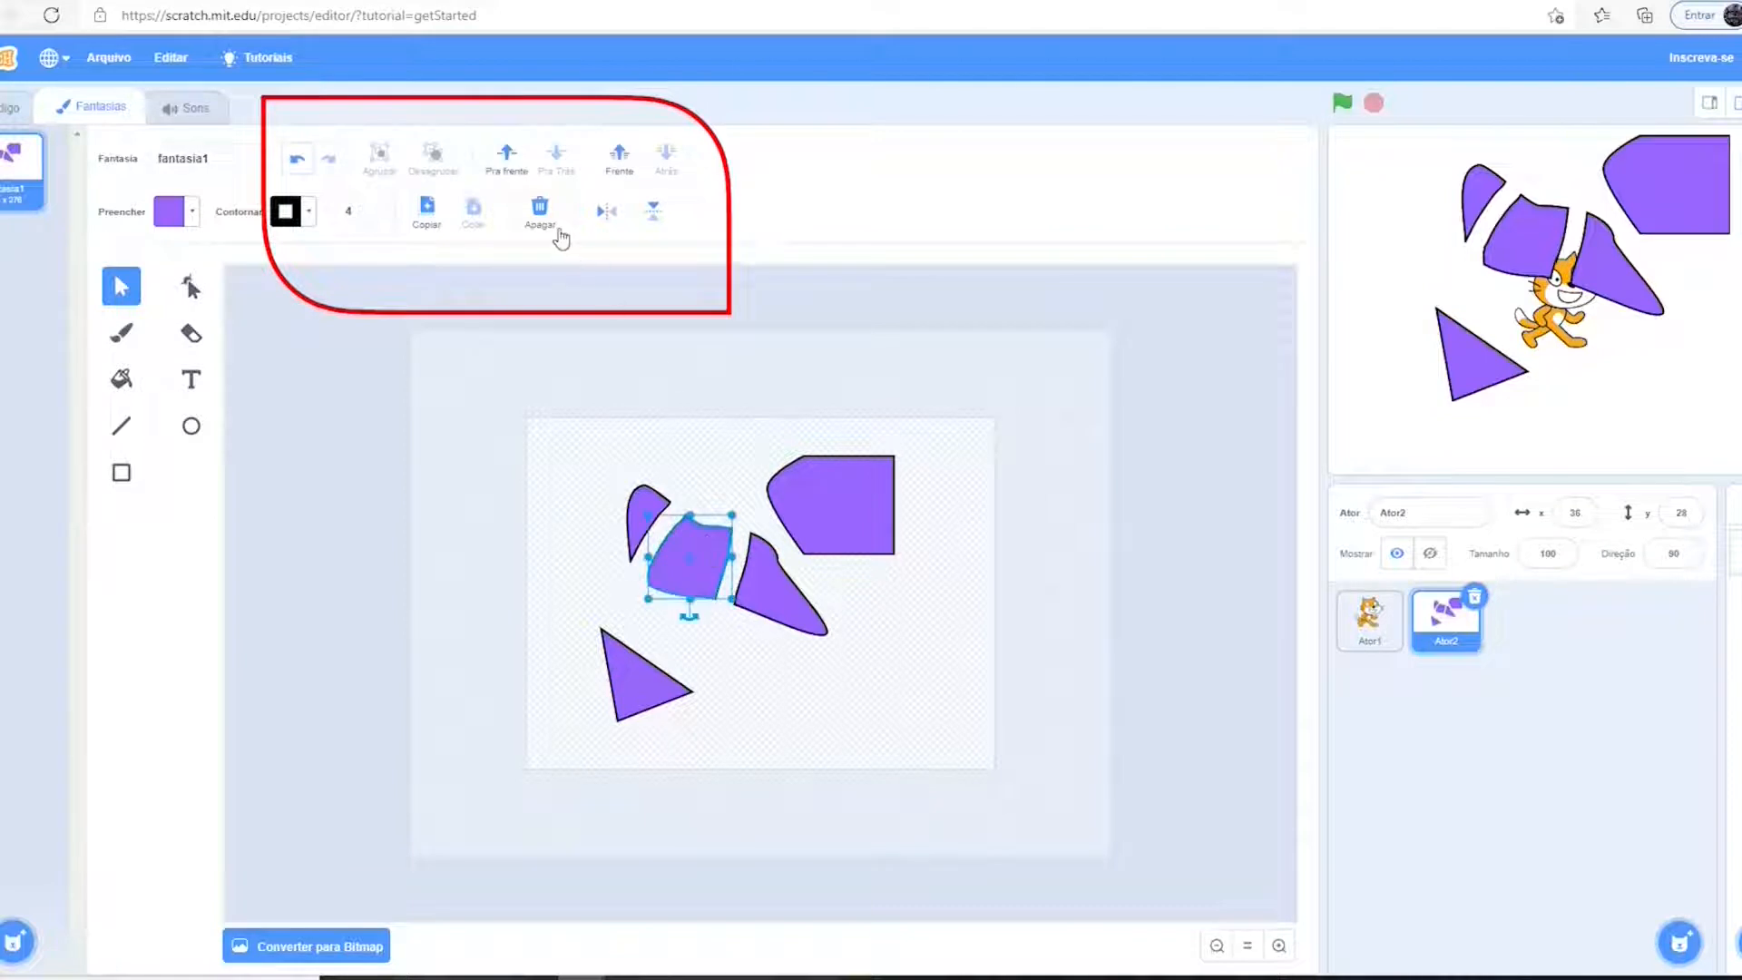
pyautogui.click(668, 220)
pyautogui.click(669, 220)
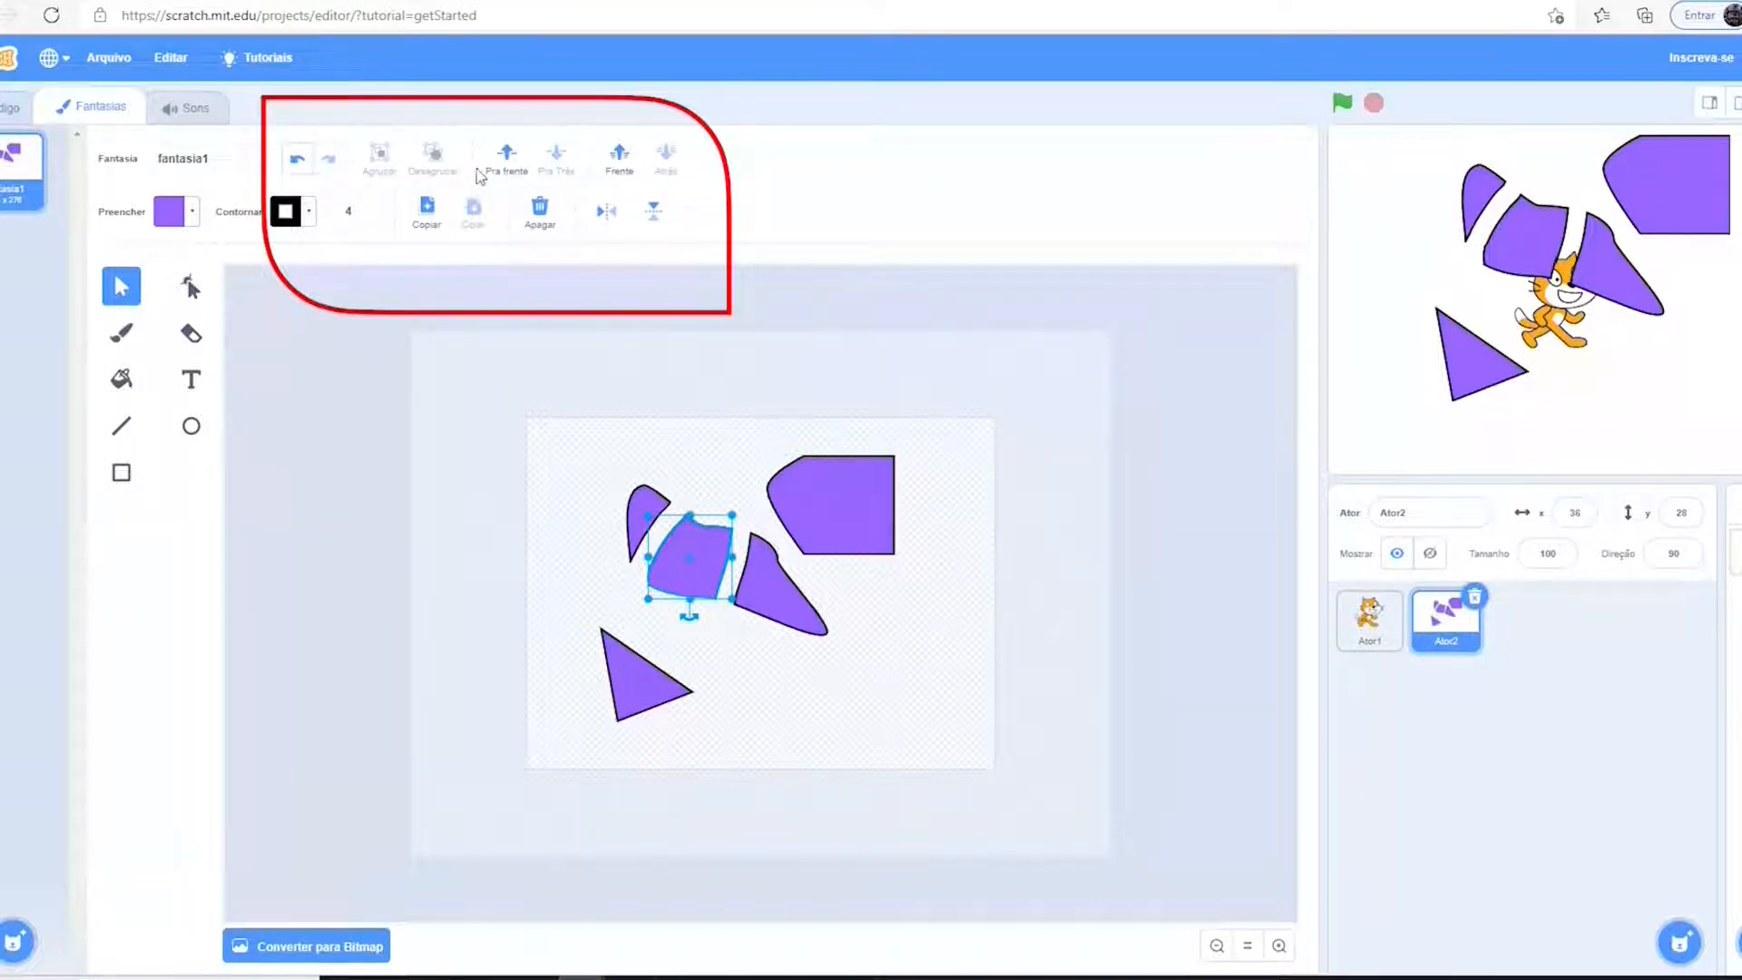
# Bring the middle ellipse piece forward in the stacking order, send it to the back, and shift it slightly after each change
pyautogui.click(619, 162)
pyautogui.moveTo(729, 541)
pyautogui.mouseDown()
pyautogui.moveTo(802, 569)
pyautogui.moveTo(837, 528)
pyautogui.moveTo(789, 471)
pyautogui.moveTo(701, 552)
pyautogui.mouseUp()
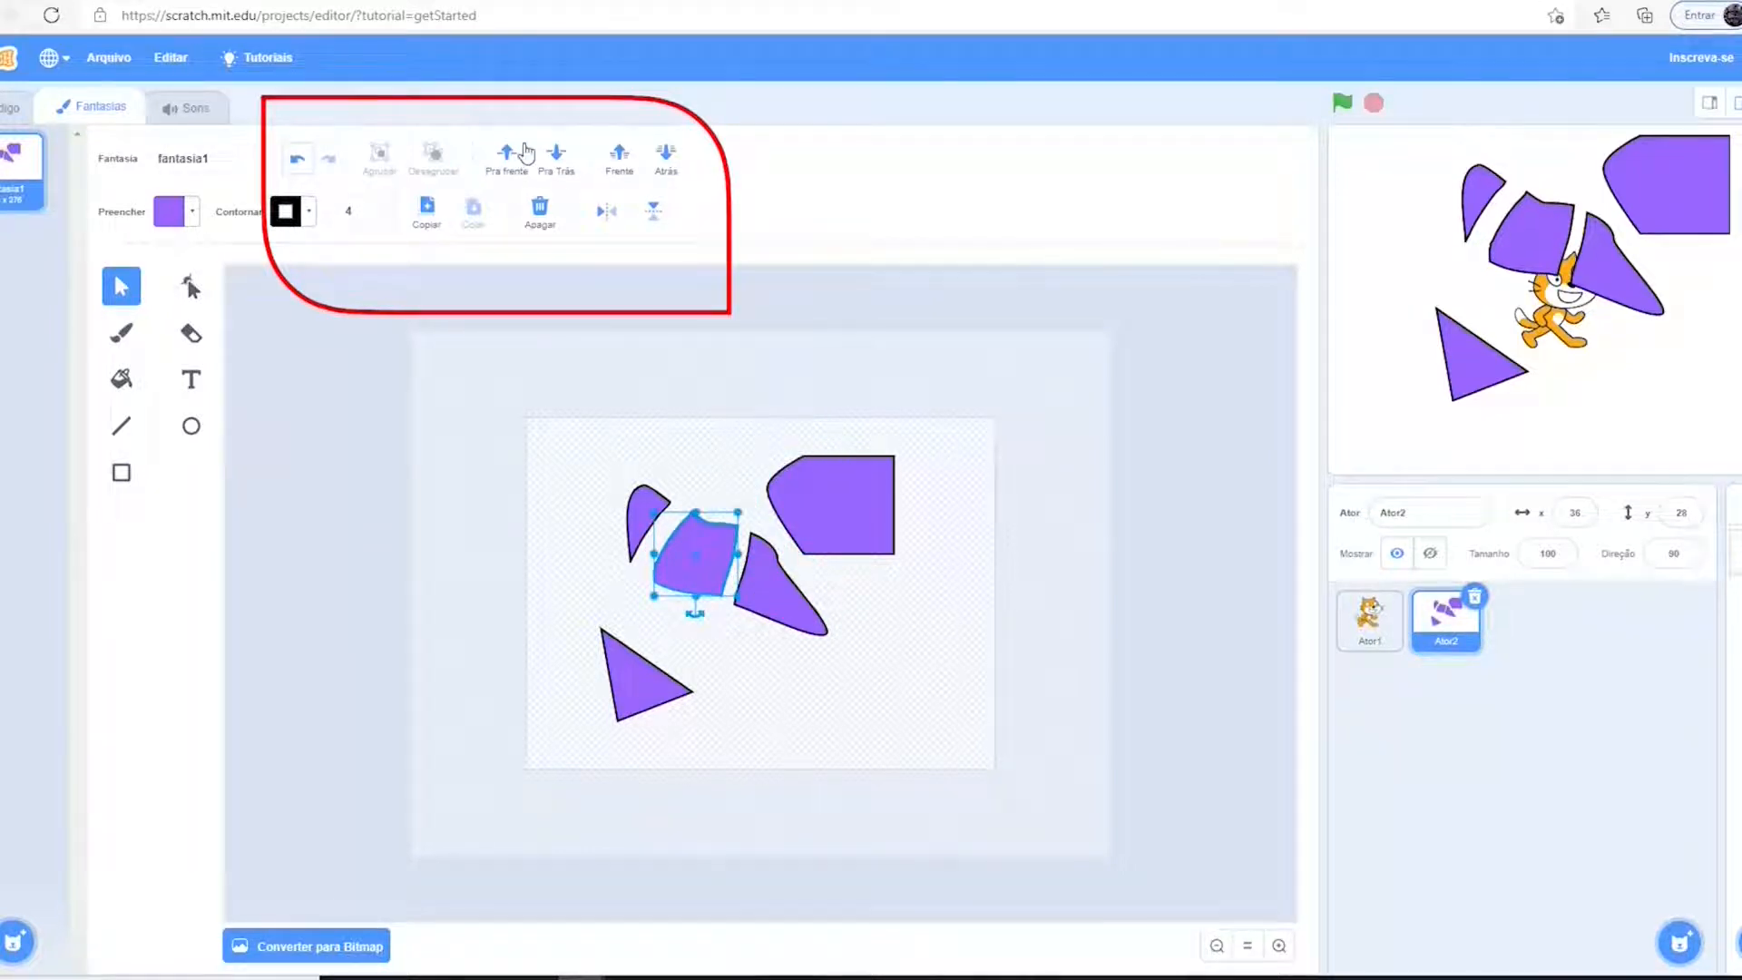
pyautogui.click(669, 156)
pyautogui.moveTo(704, 546)
pyautogui.mouseDown()
pyautogui.moveTo(761, 576)
pyautogui.moveTo(809, 502)
pyautogui.moveTo(906, 471)
pyautogui.moveTo(929, 571)
pyautogui.moveTo(717, 590)
pyautogui.moveTo(695, 543)
pyautogui.mouseUp()
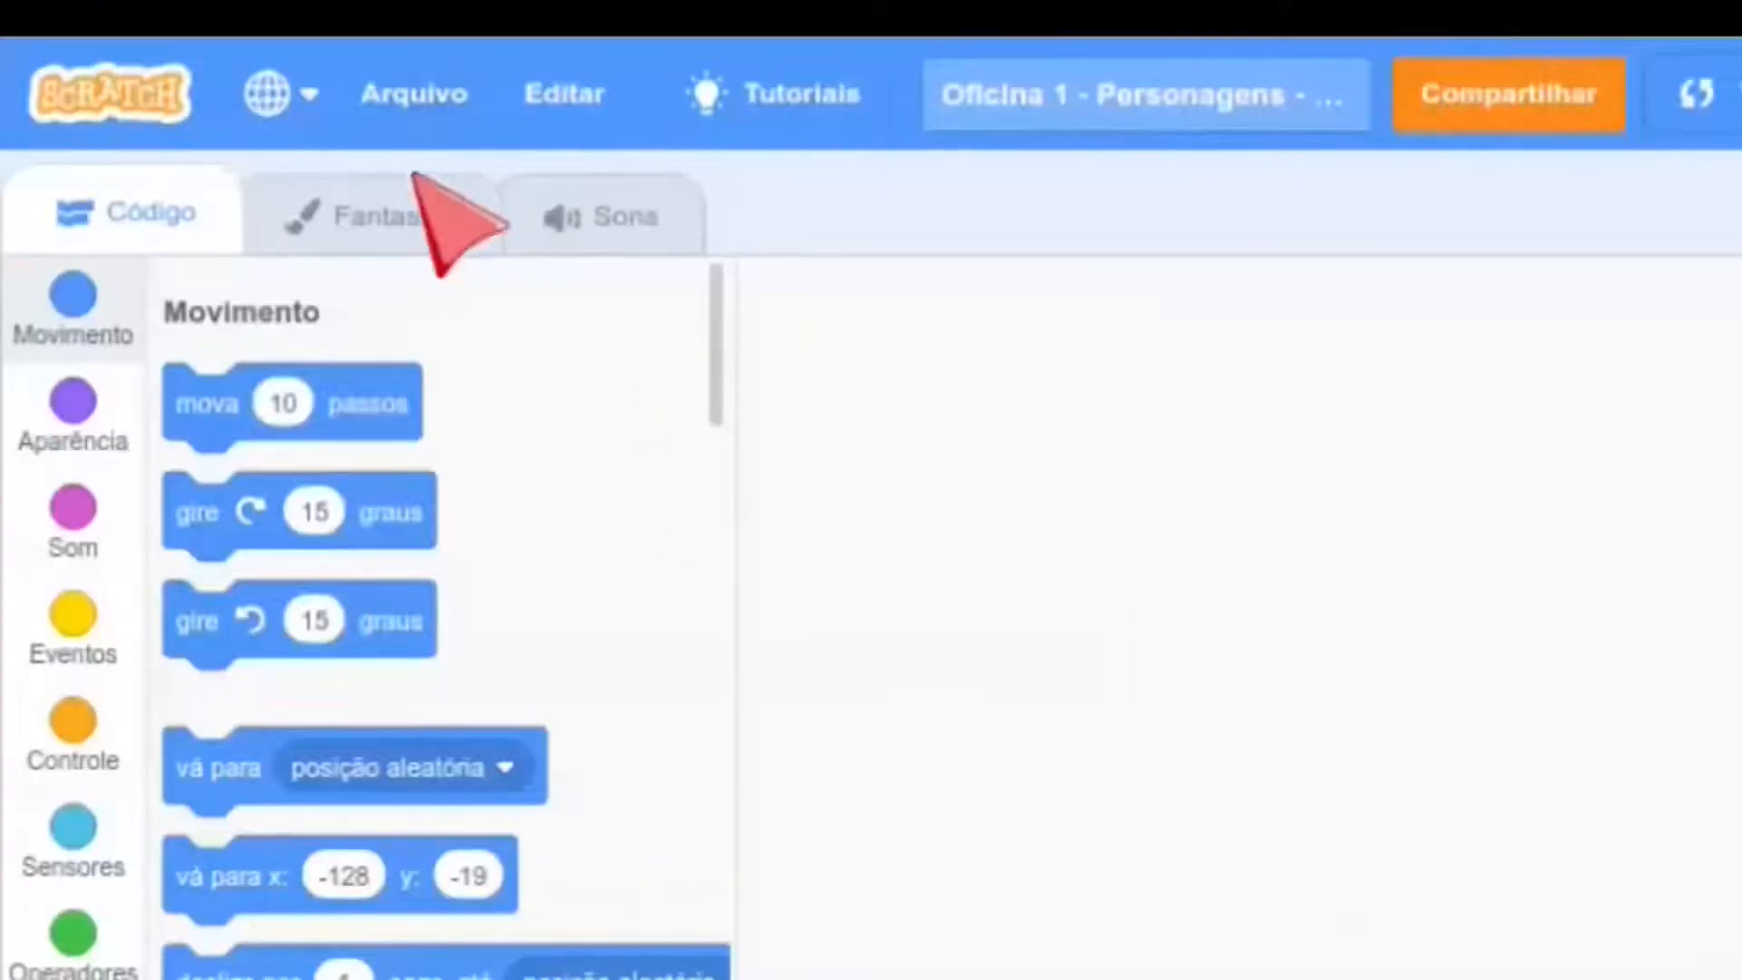
# Open the potato sprite's bitmap costume for a closer look
pyautogui.click(202, 106)
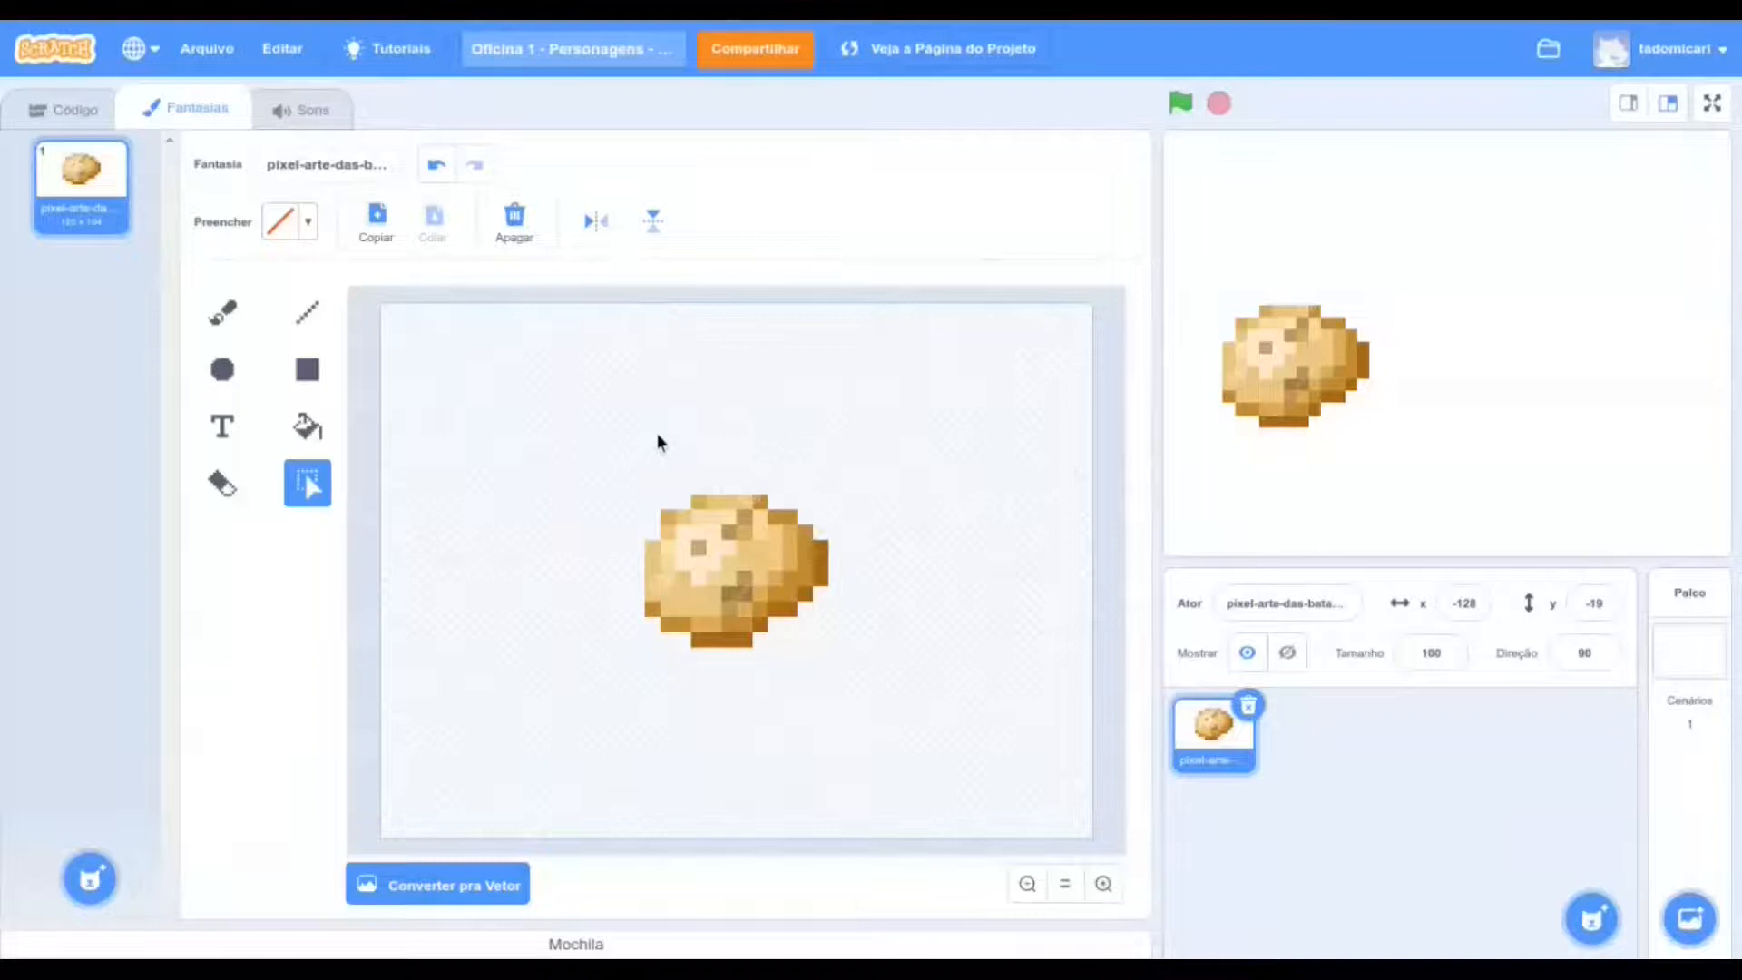
pyautogui.scroll(3, 656, 432)
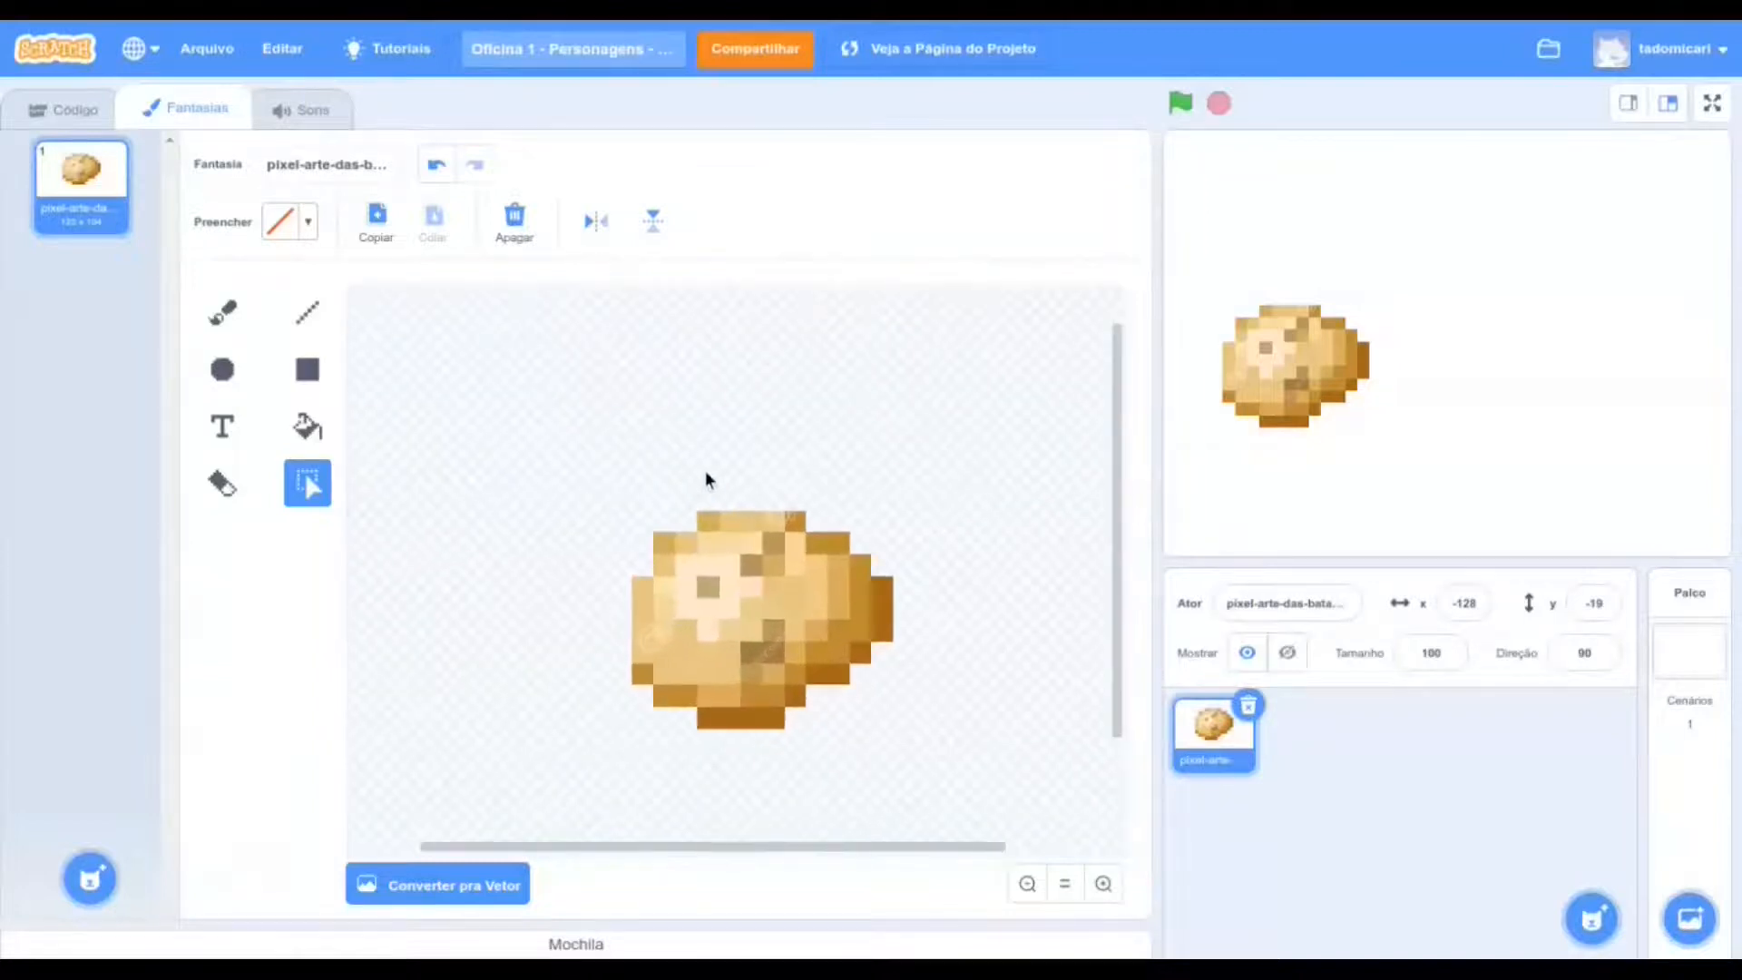
pyautogui.scroll(2, 748, 585)
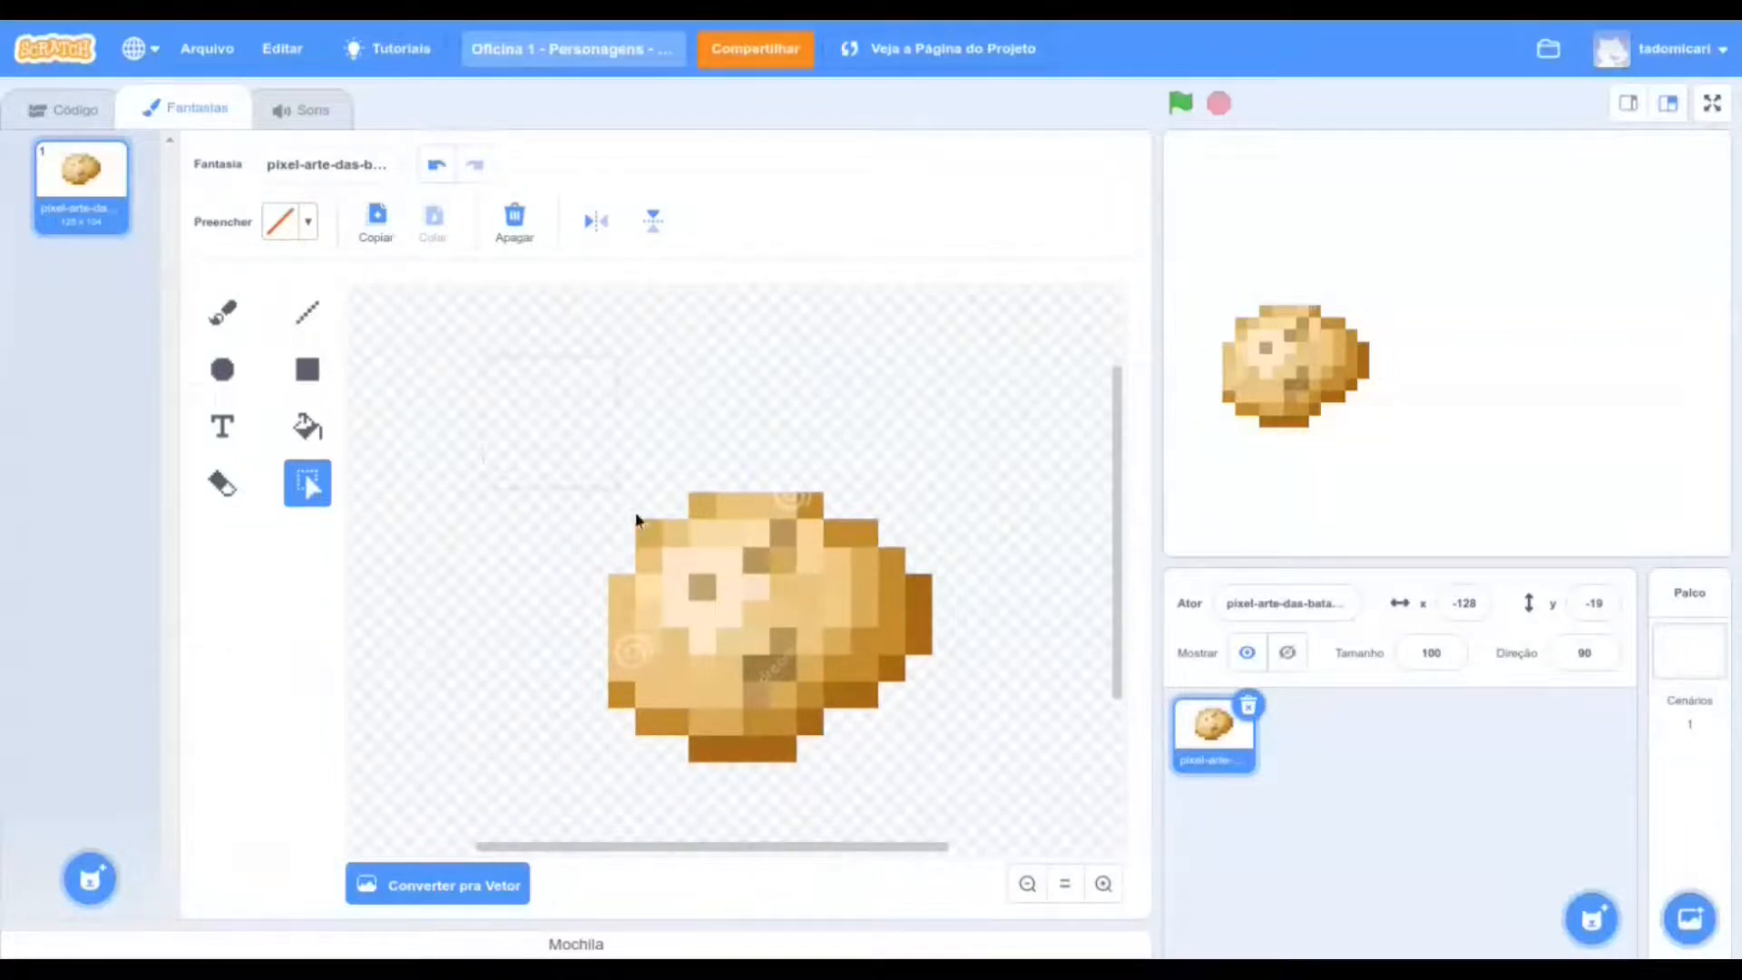
# Try moving parts of the potato bitmap, shifting its rectangular left portion up over the rest of the image
pyautogui.hotkey('ctrl', 'a')
pyautogui.moveTo(832, 568); pyautogui.dragTo(792, 521)
pyautogui.hotkey('ctrl', 'z')
pyautogui.moveTo(726, 655); pyautogui.dragTo(814, 780)
pyautogui.moveTo(731, 591); pyautogui.dragTo(541, 455)
pyautogui.hotkey('ctrl', 'z')
pyautogui.moveTo(730, 597); pyautogui.dragTo(791, 530)
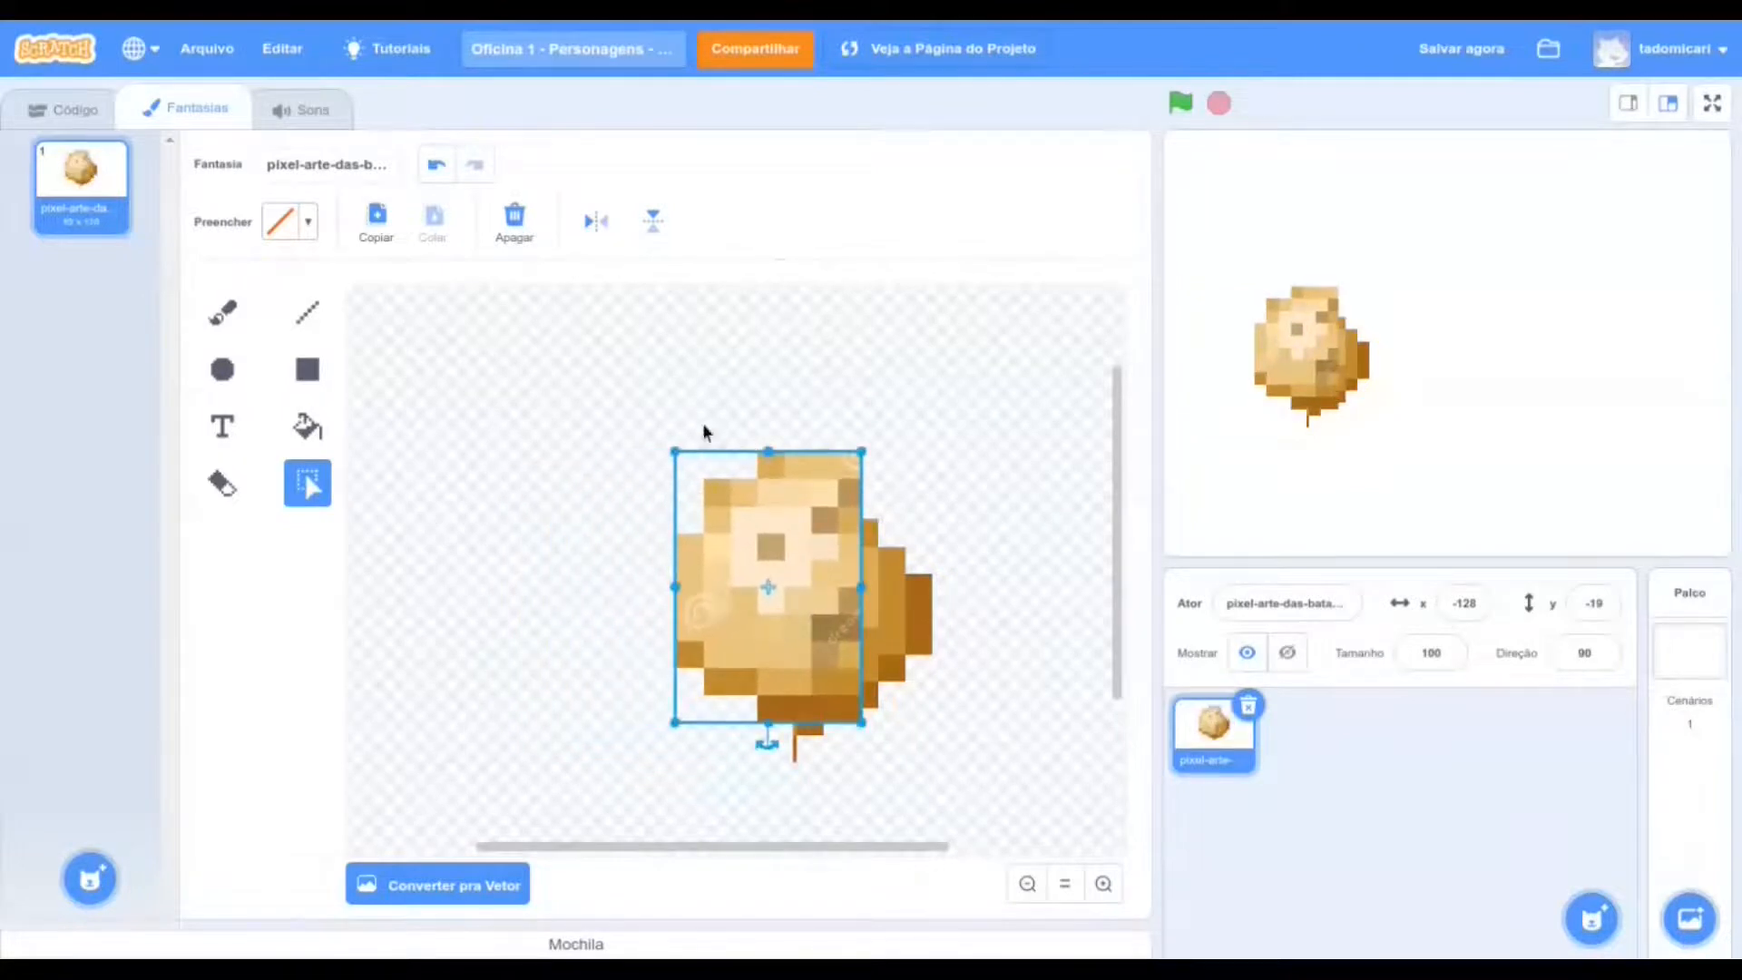
# Cut out the overlapped left portion of the potato and pull it away, and undo all the potato edits
pyautogui.click(619, 408)
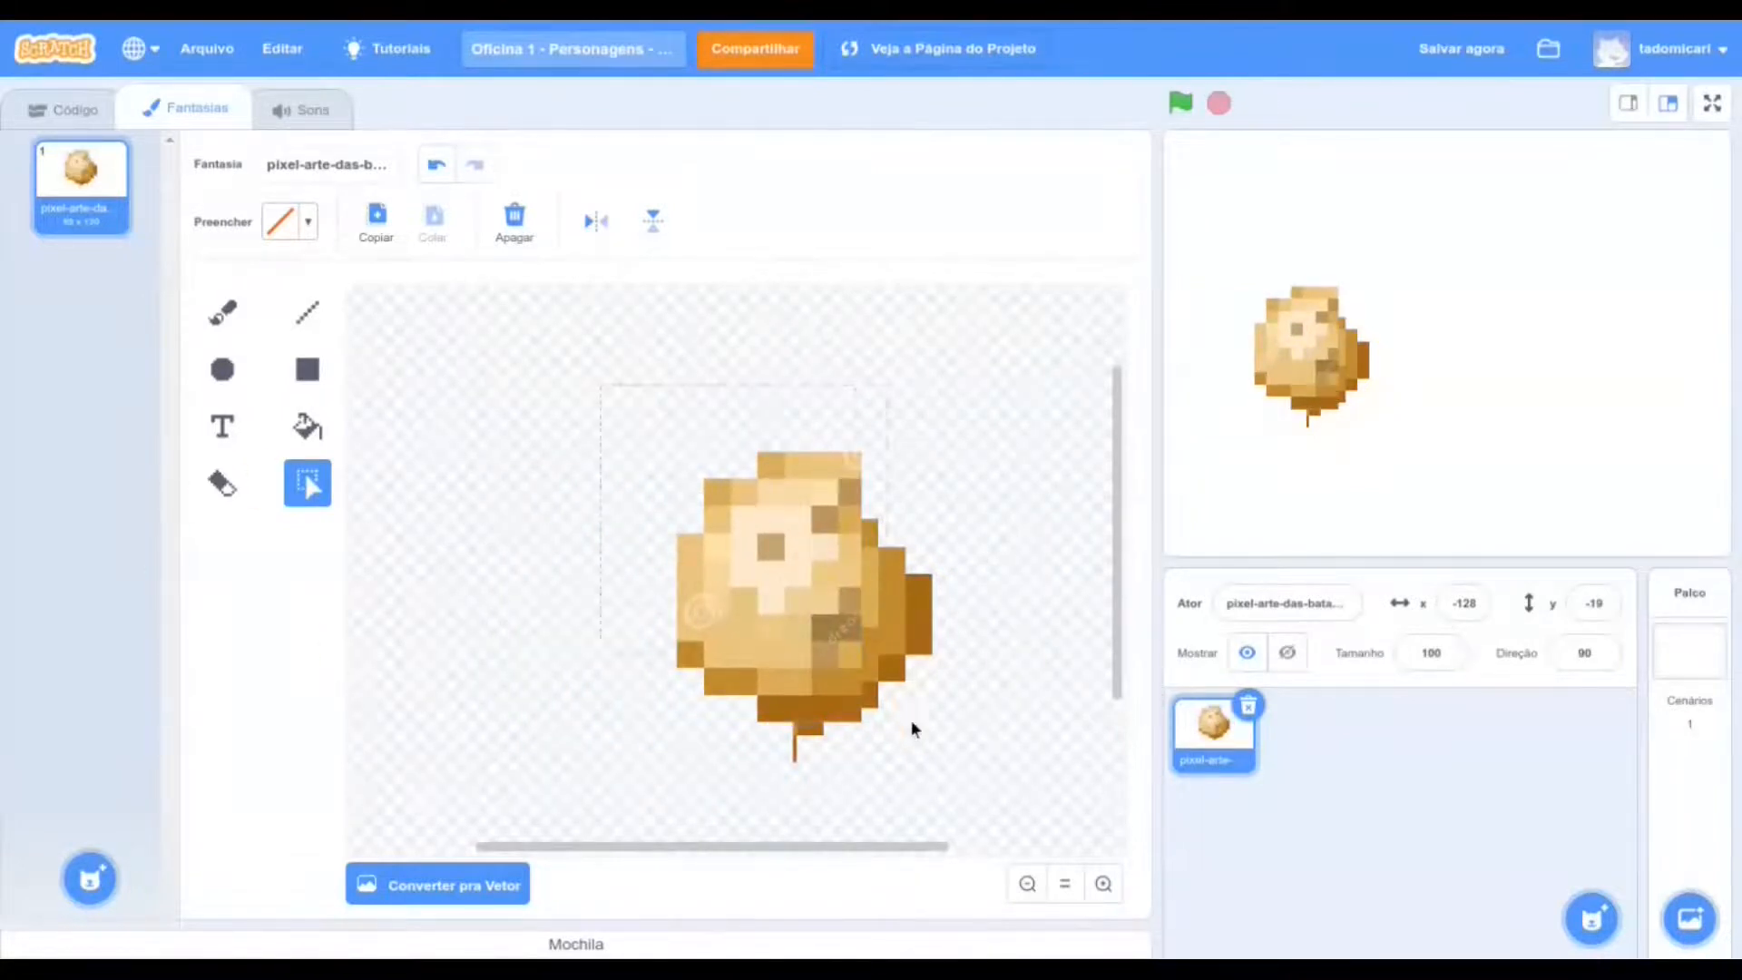
pyautogui.moveTo(862, 768); pyautogui.dragTo(676, 451)
pyautogui.moveTo(820, 640); pyautogui.dragTo(728, 611)
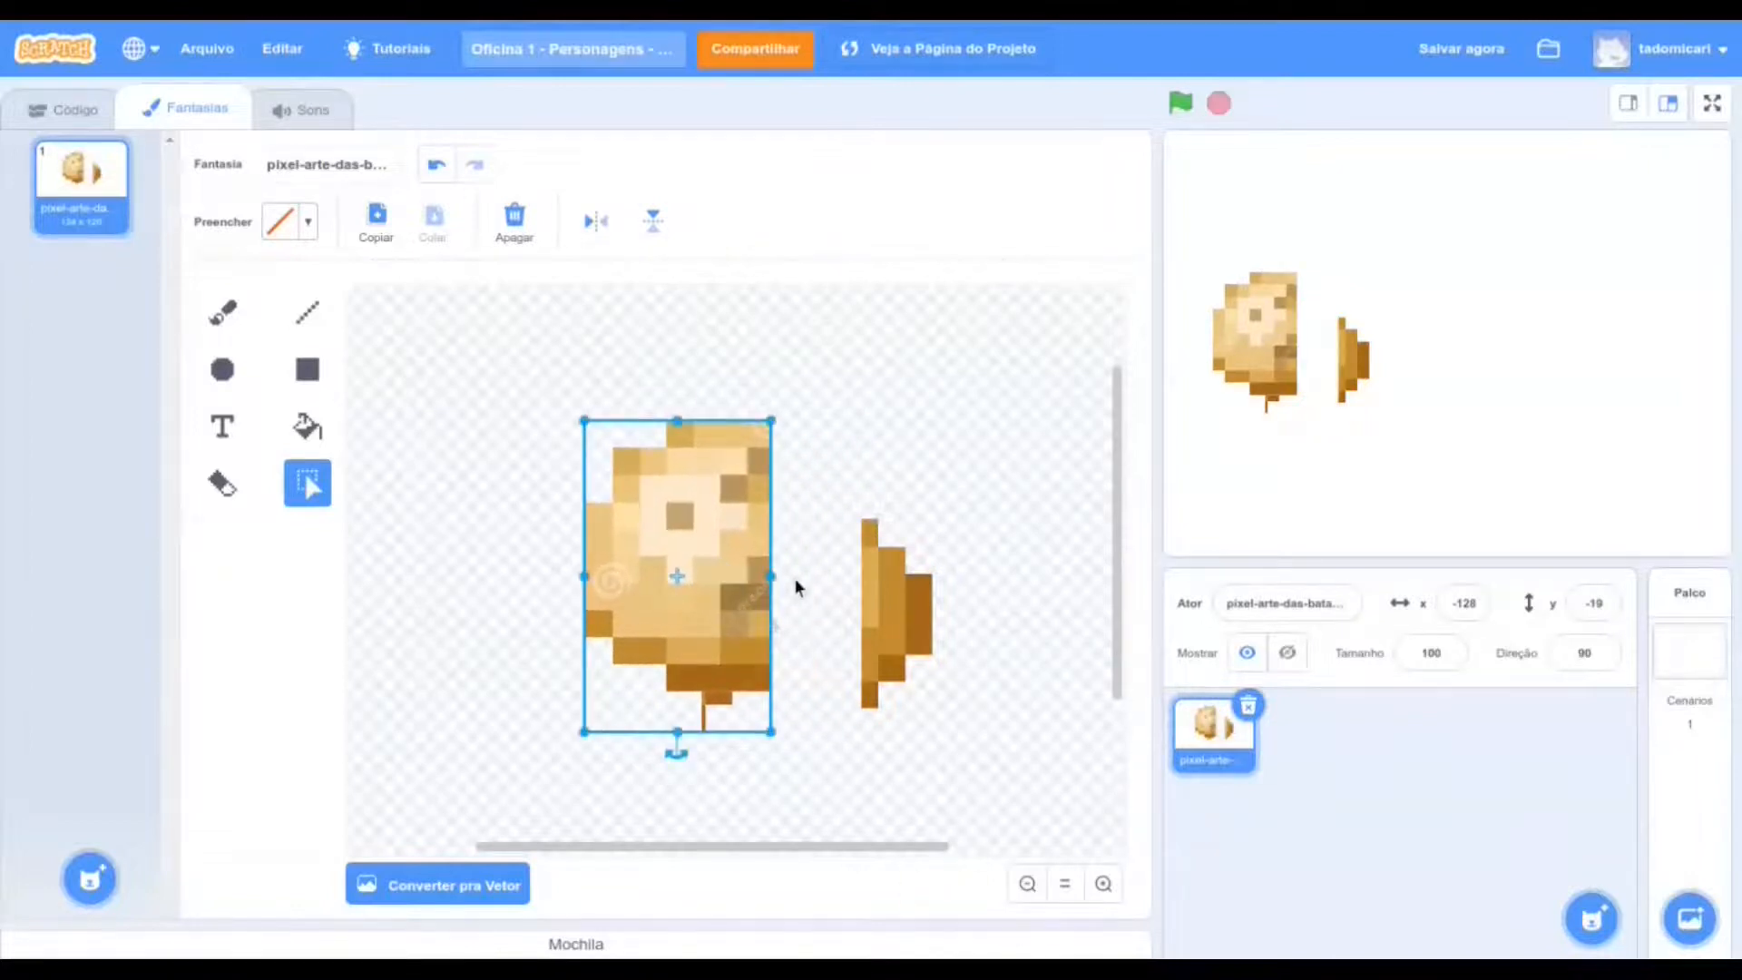
pyautogui.hotkey('ctrl', 'z')
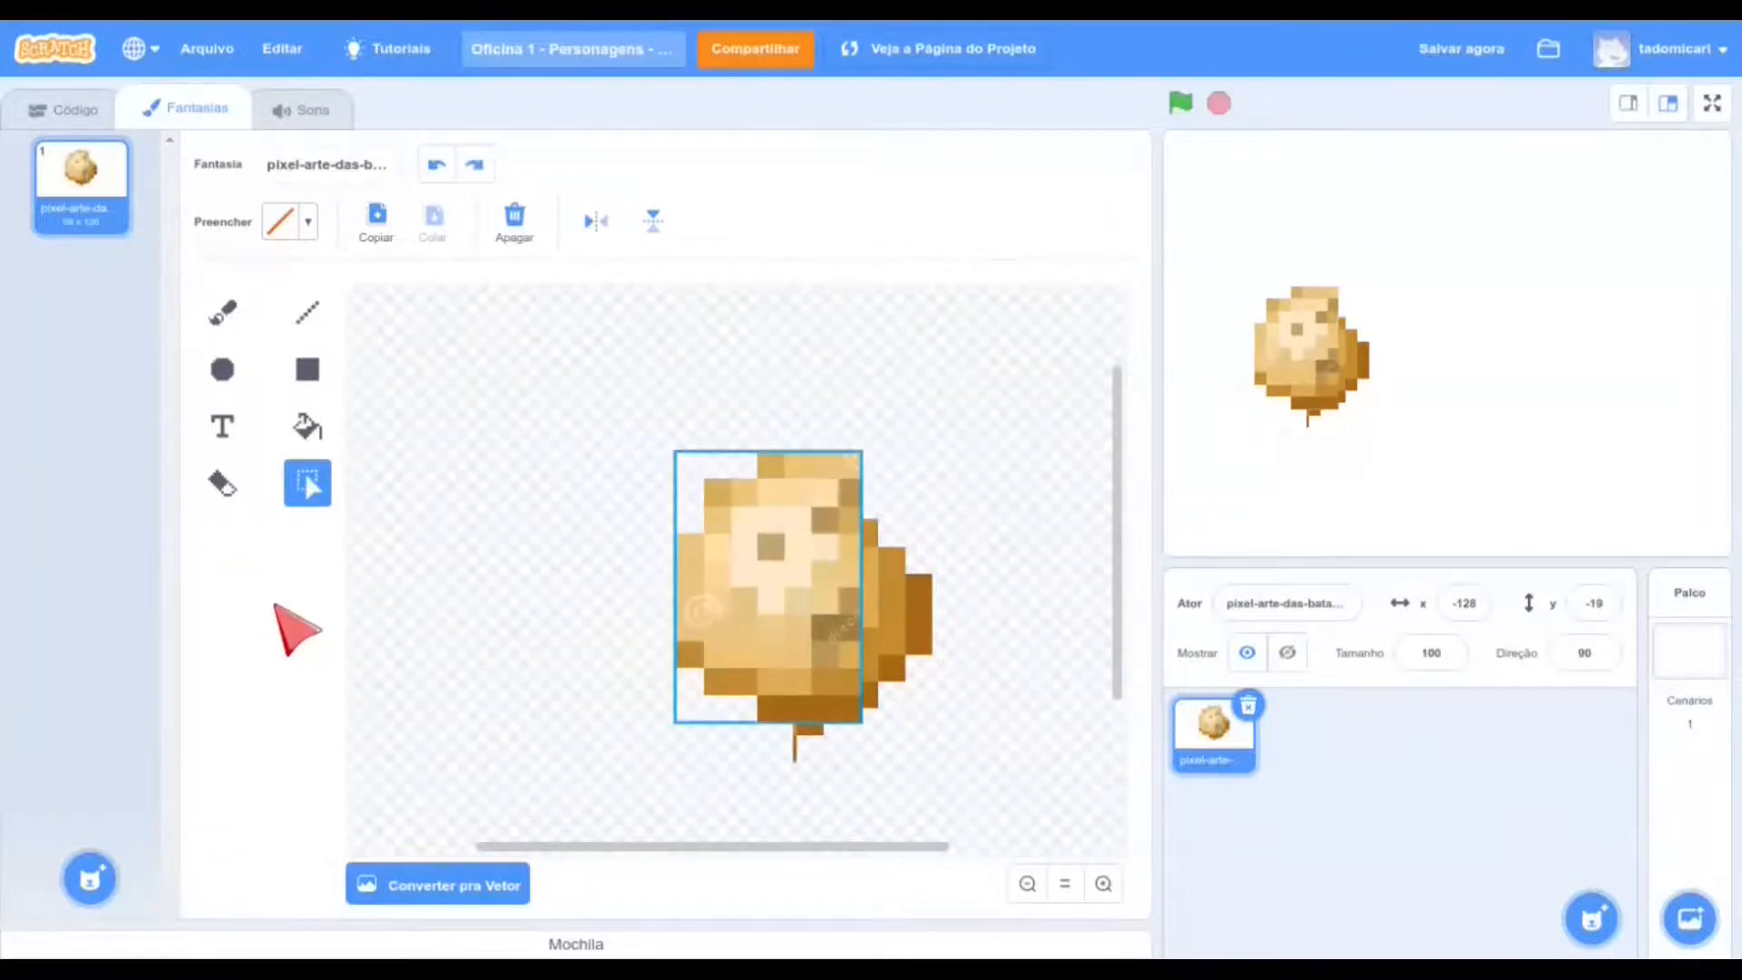
pyautogui.hotkey('ctrl', 'z')
pyautogui.hotkey('ctrl', 'z')
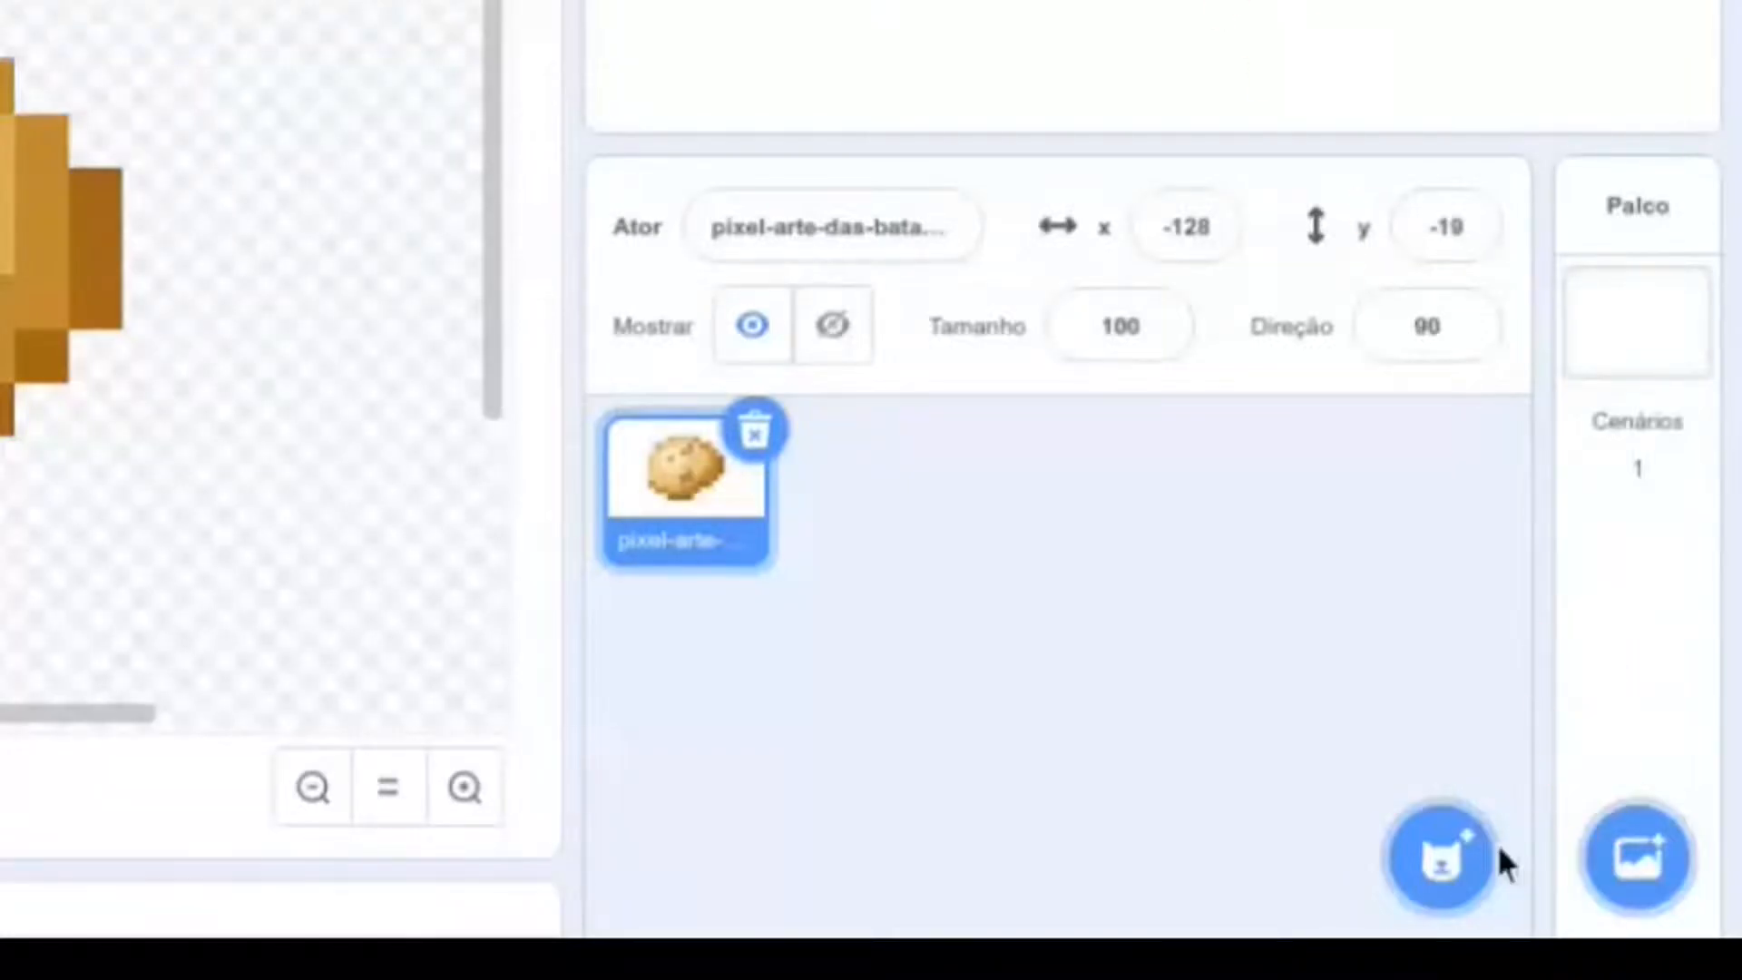
# Add the Bananas sprite from the sprite library and open its costume for editing
pyautogui.moveTo(1592, 810)
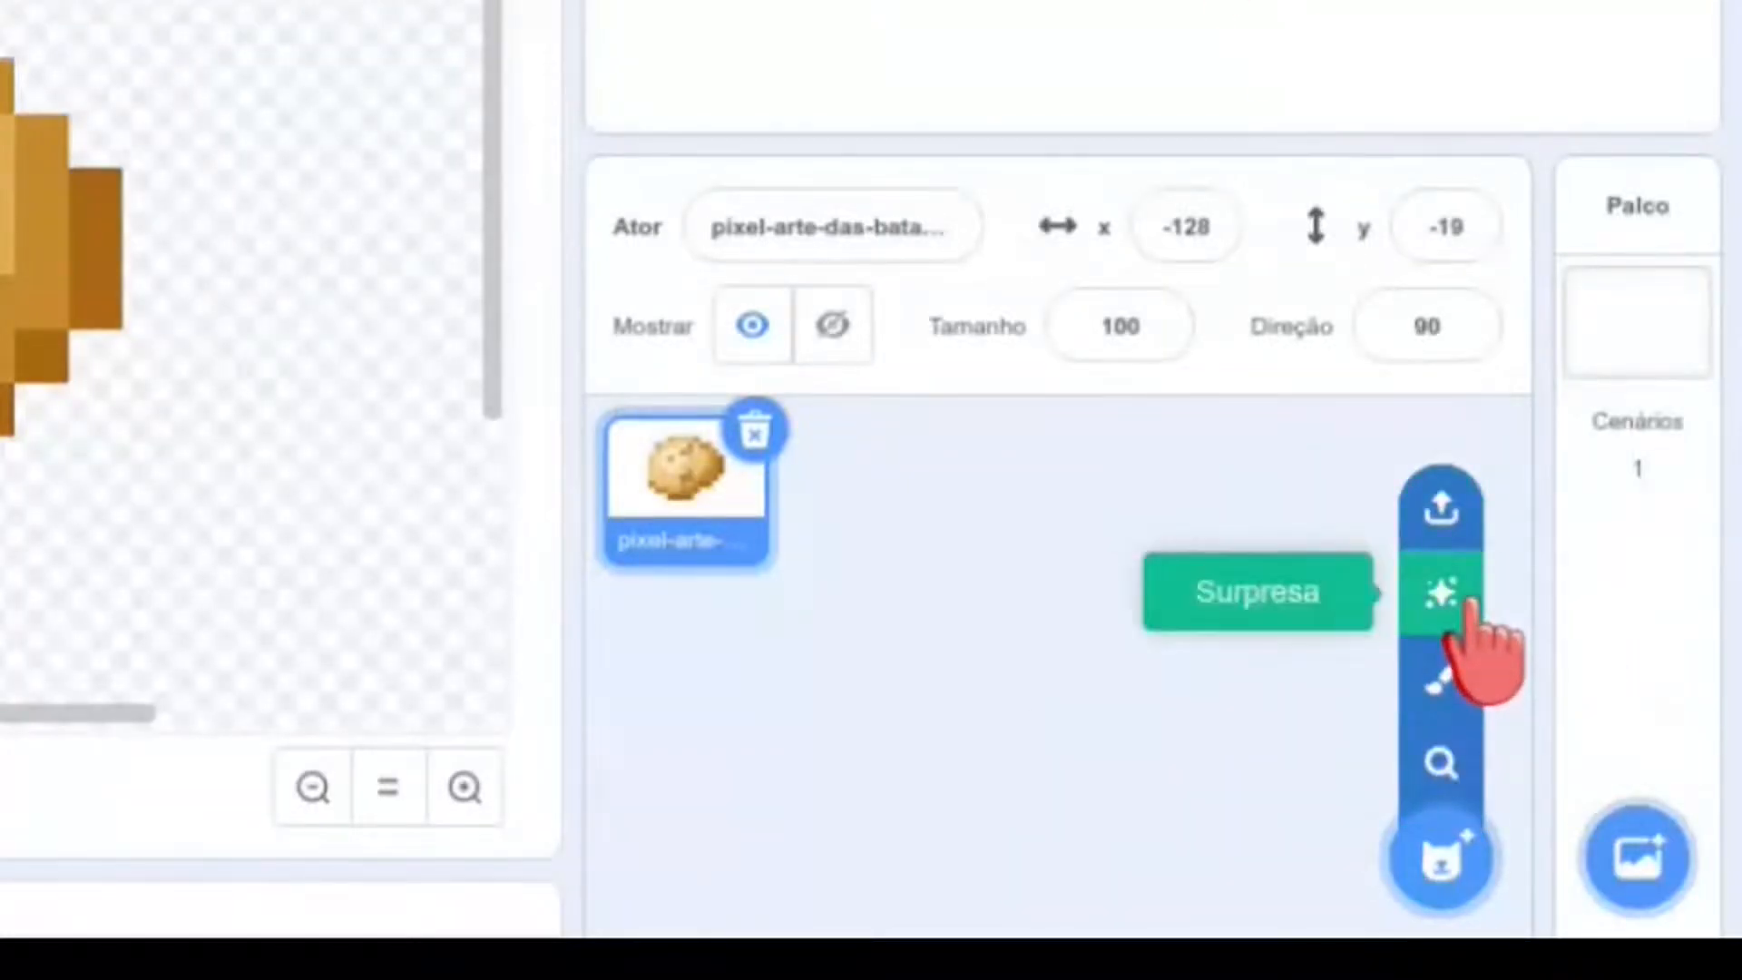
pyautogui.click(1444, 762)
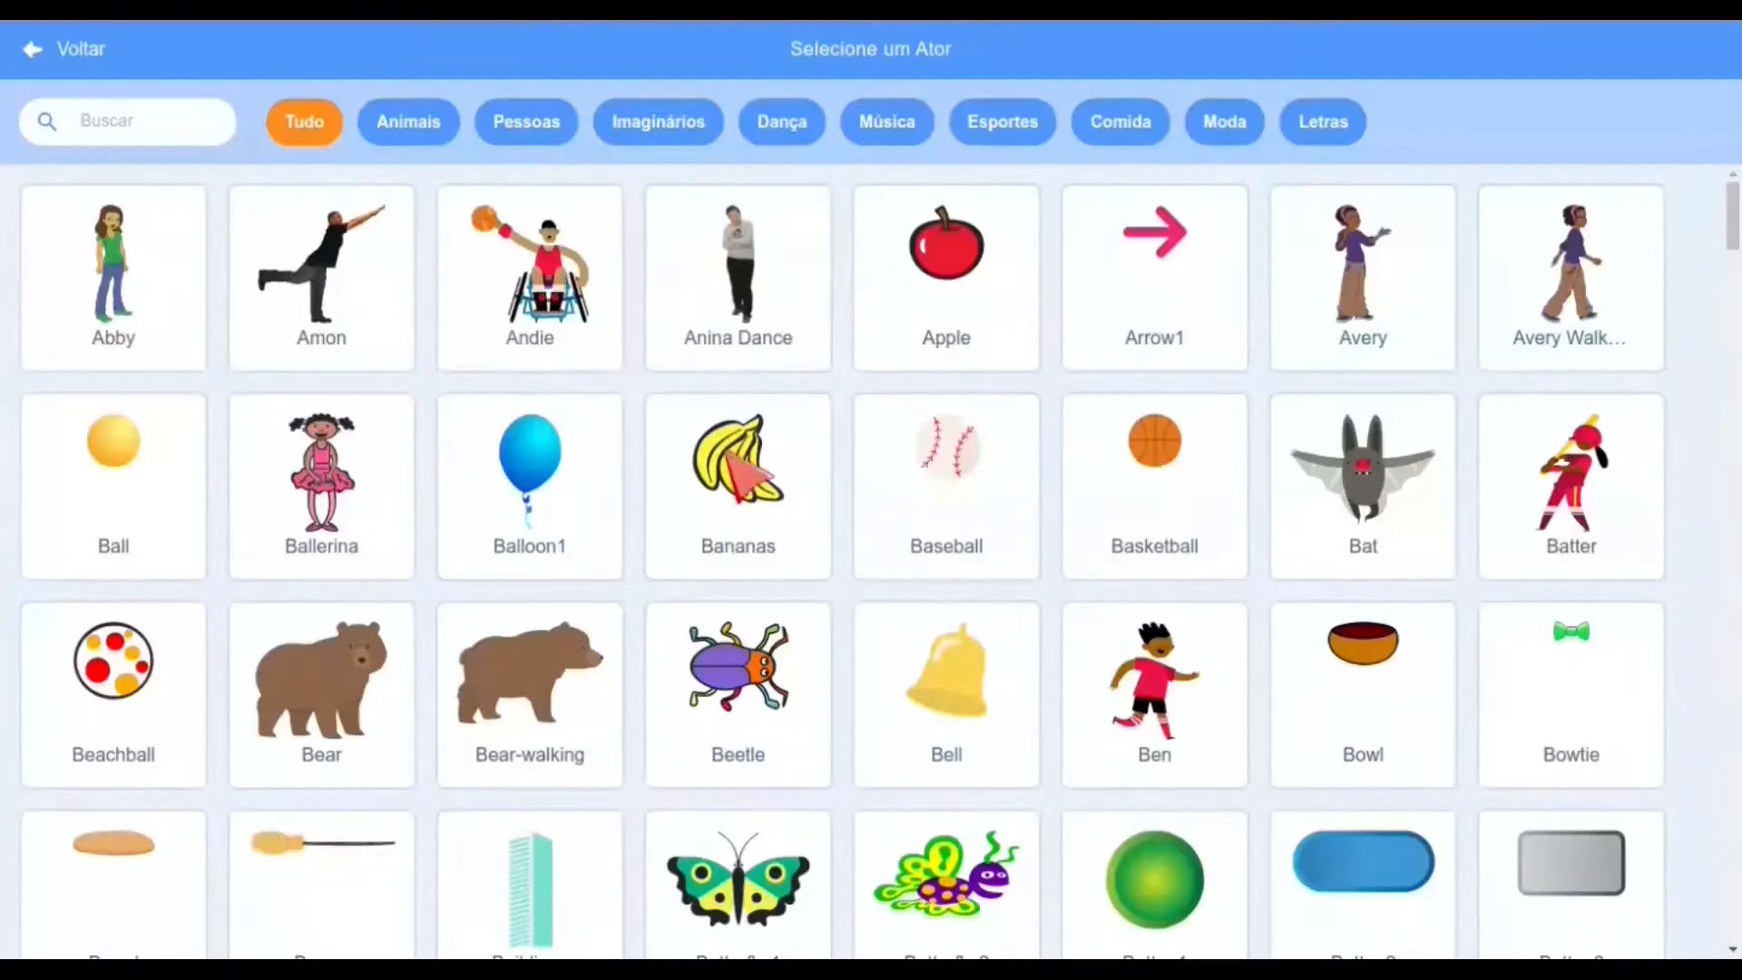
pyautogui.click(743, 476)
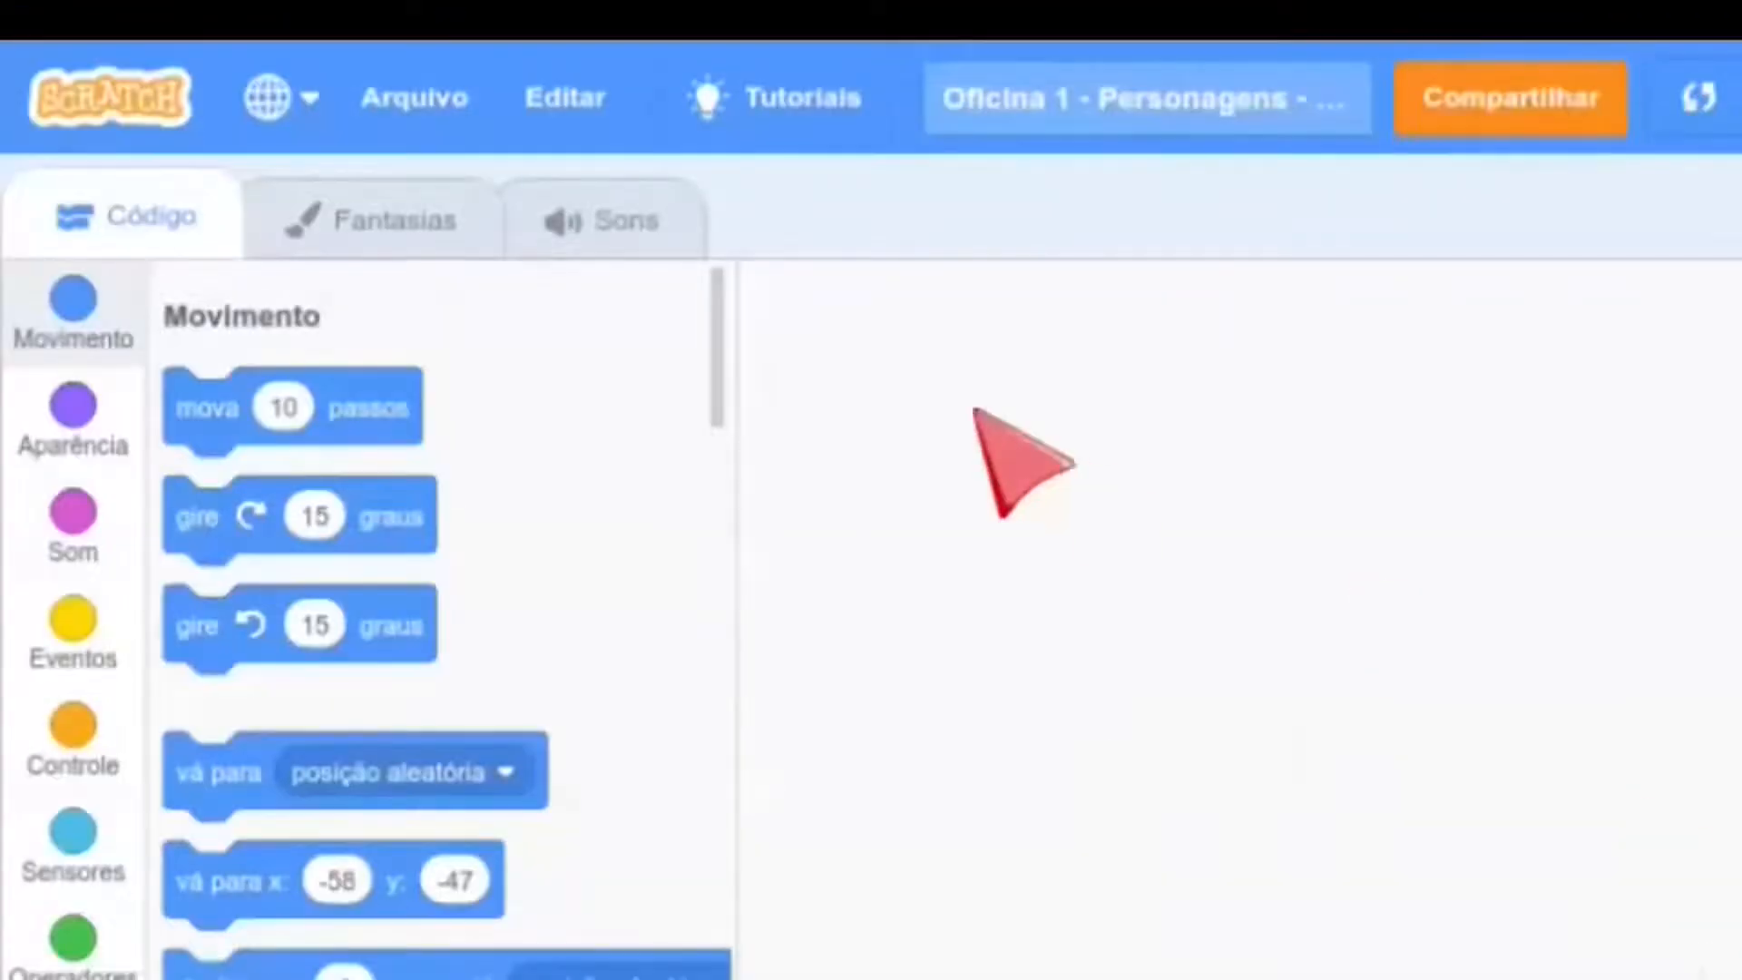
pyautogui.click(433, 245)
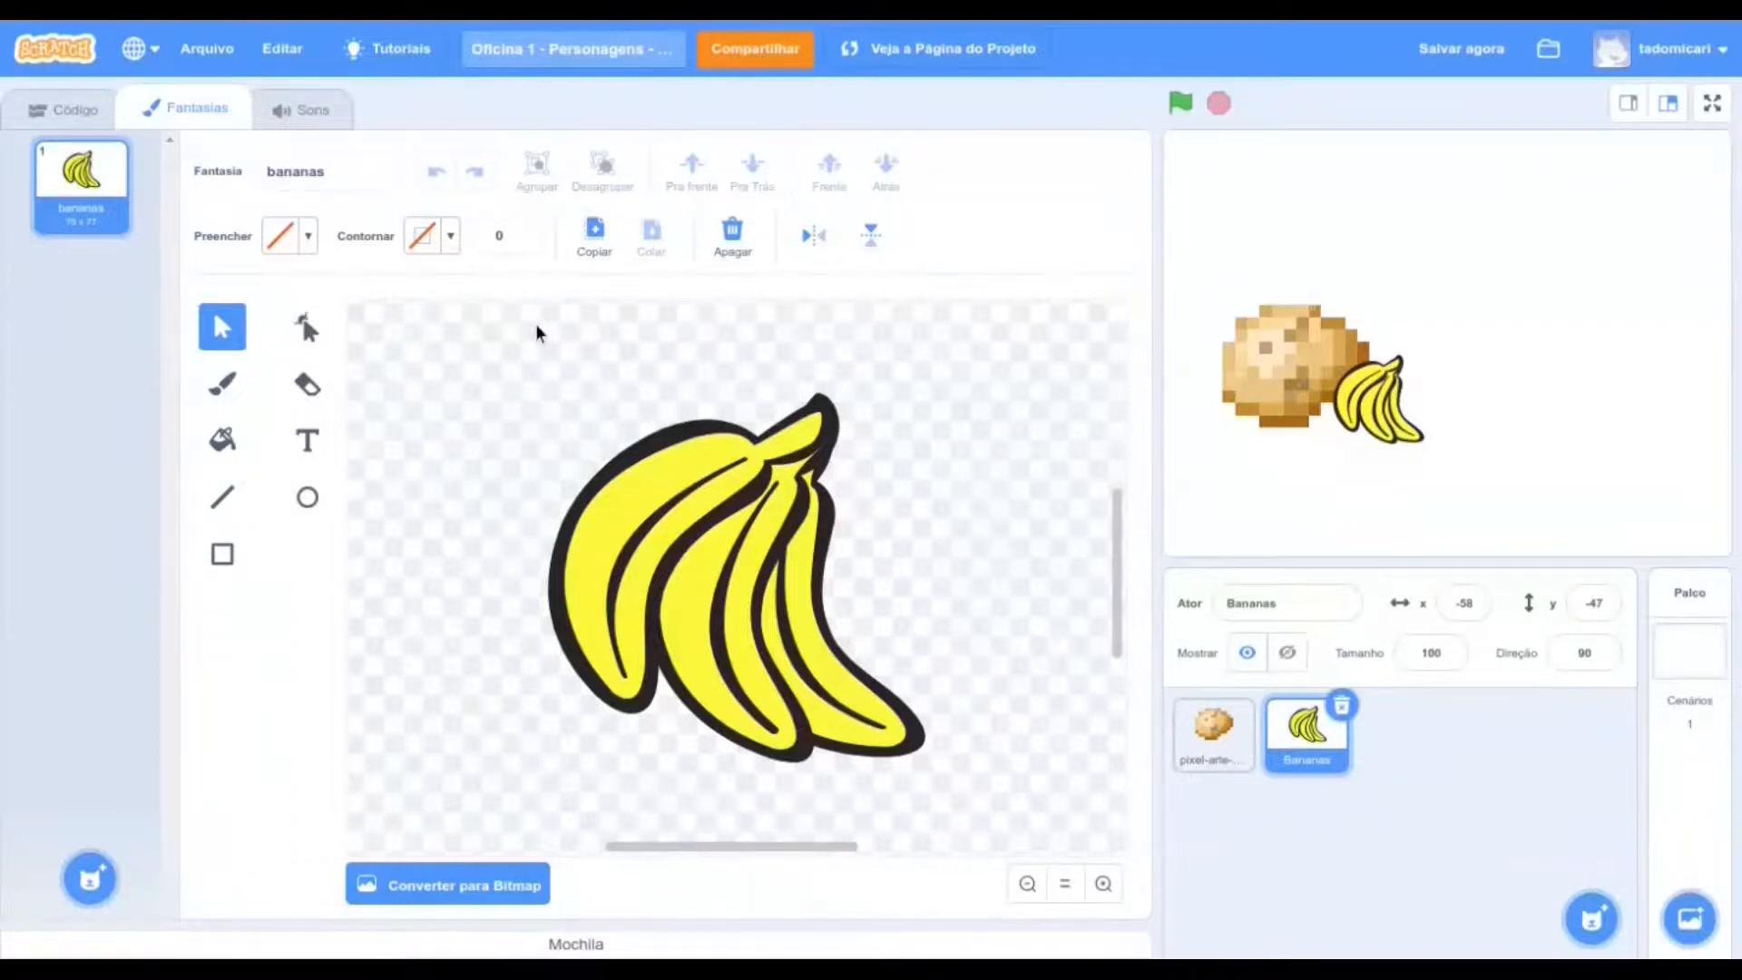
# Pull the banana bunch apart by moving the left banana up and outward and the rightmost banana to the right
pyautogui.click(572, 473)
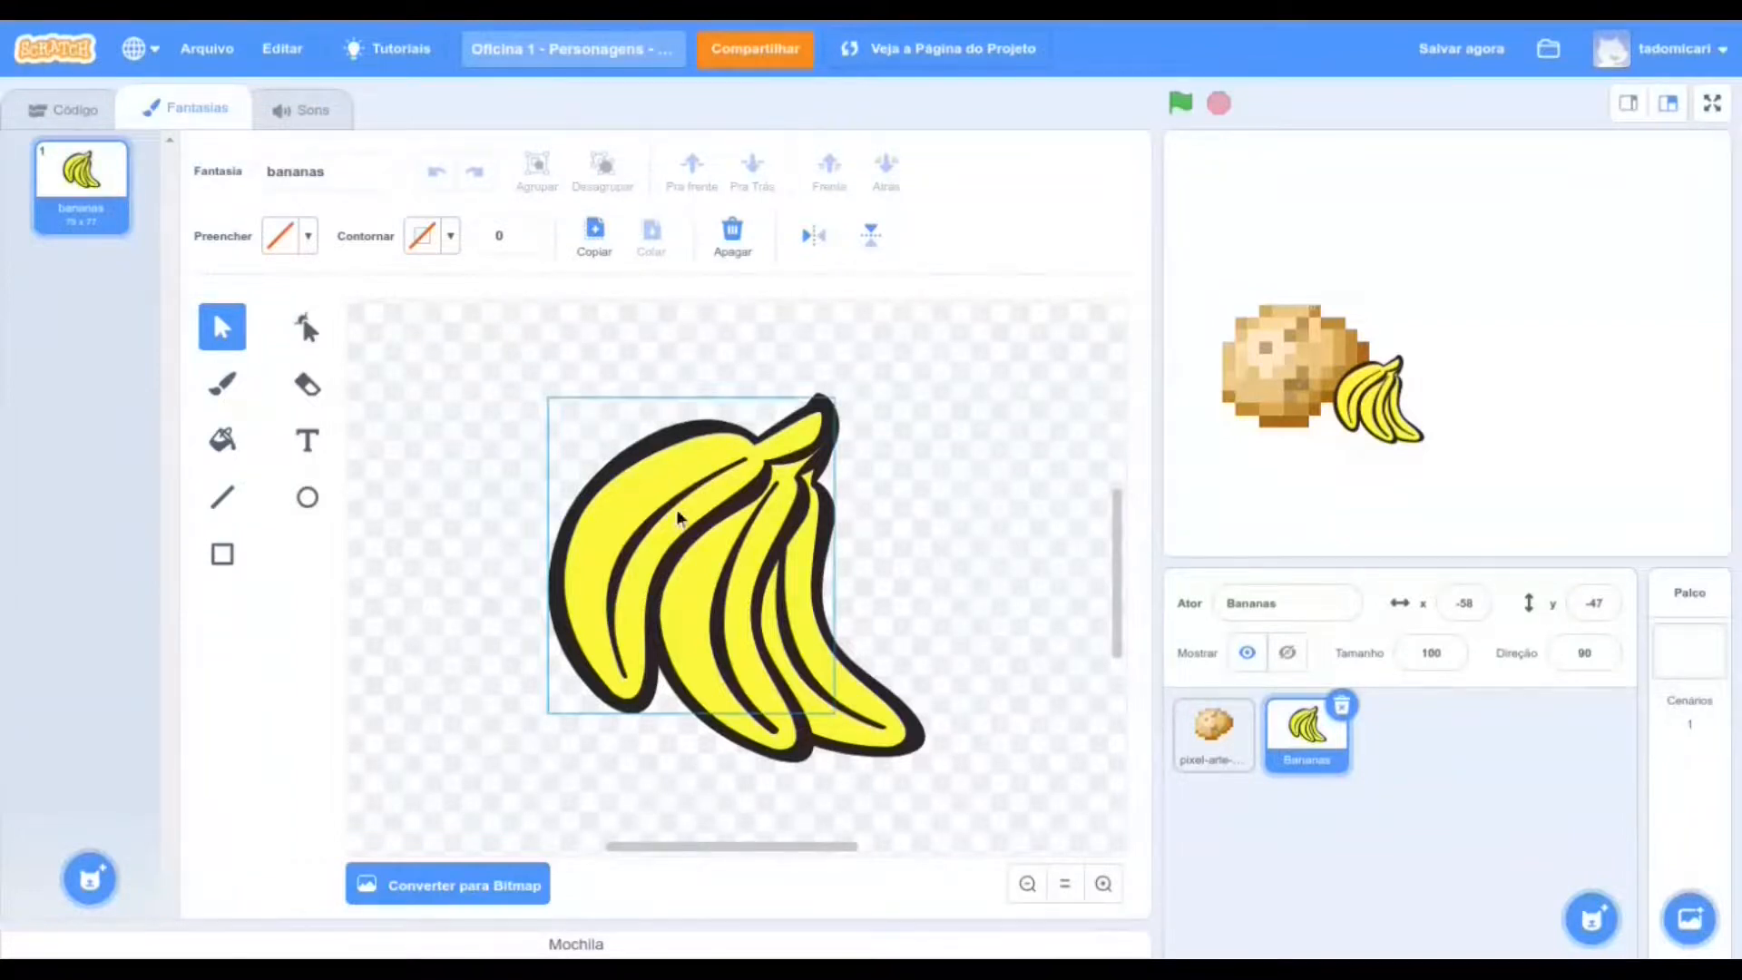
pyautogui.moveTo(680, 472); pyautogui.dragTo(463, 401)
pyautogui.click(662, 401)
pyautogui.click(417, 472)
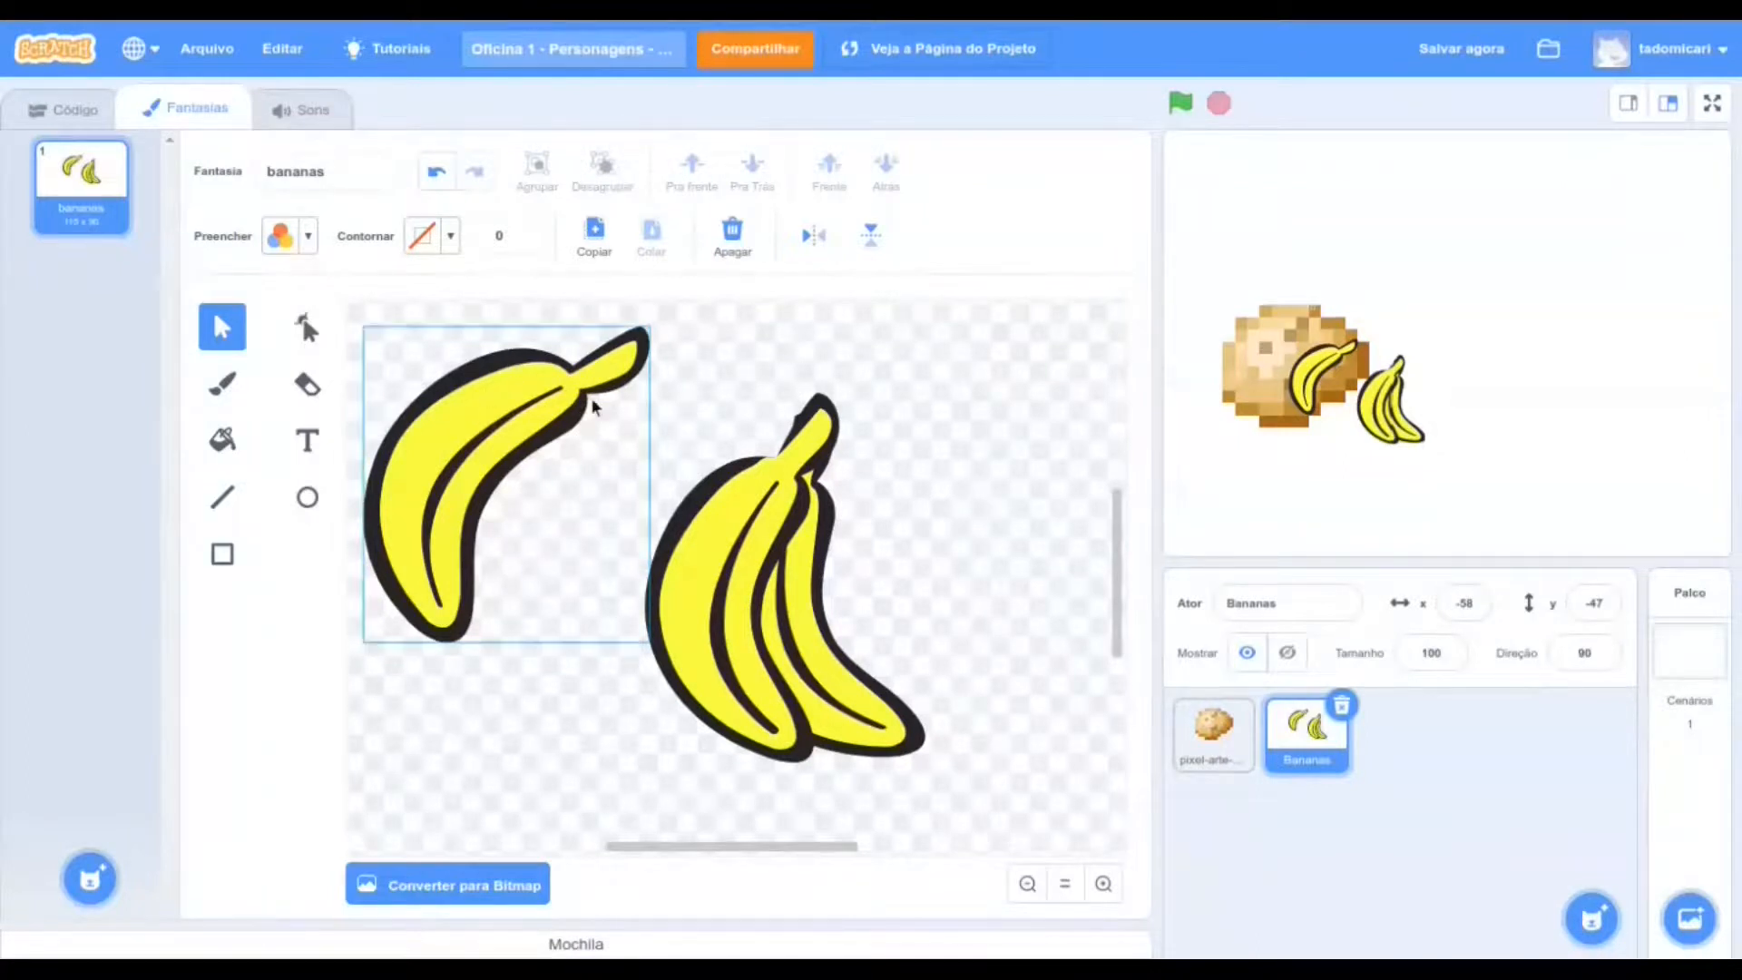
pyautogui.click(429, 430)
pyautogui.moveTo(468, 420); pyautogui.dragTo(498, 465)
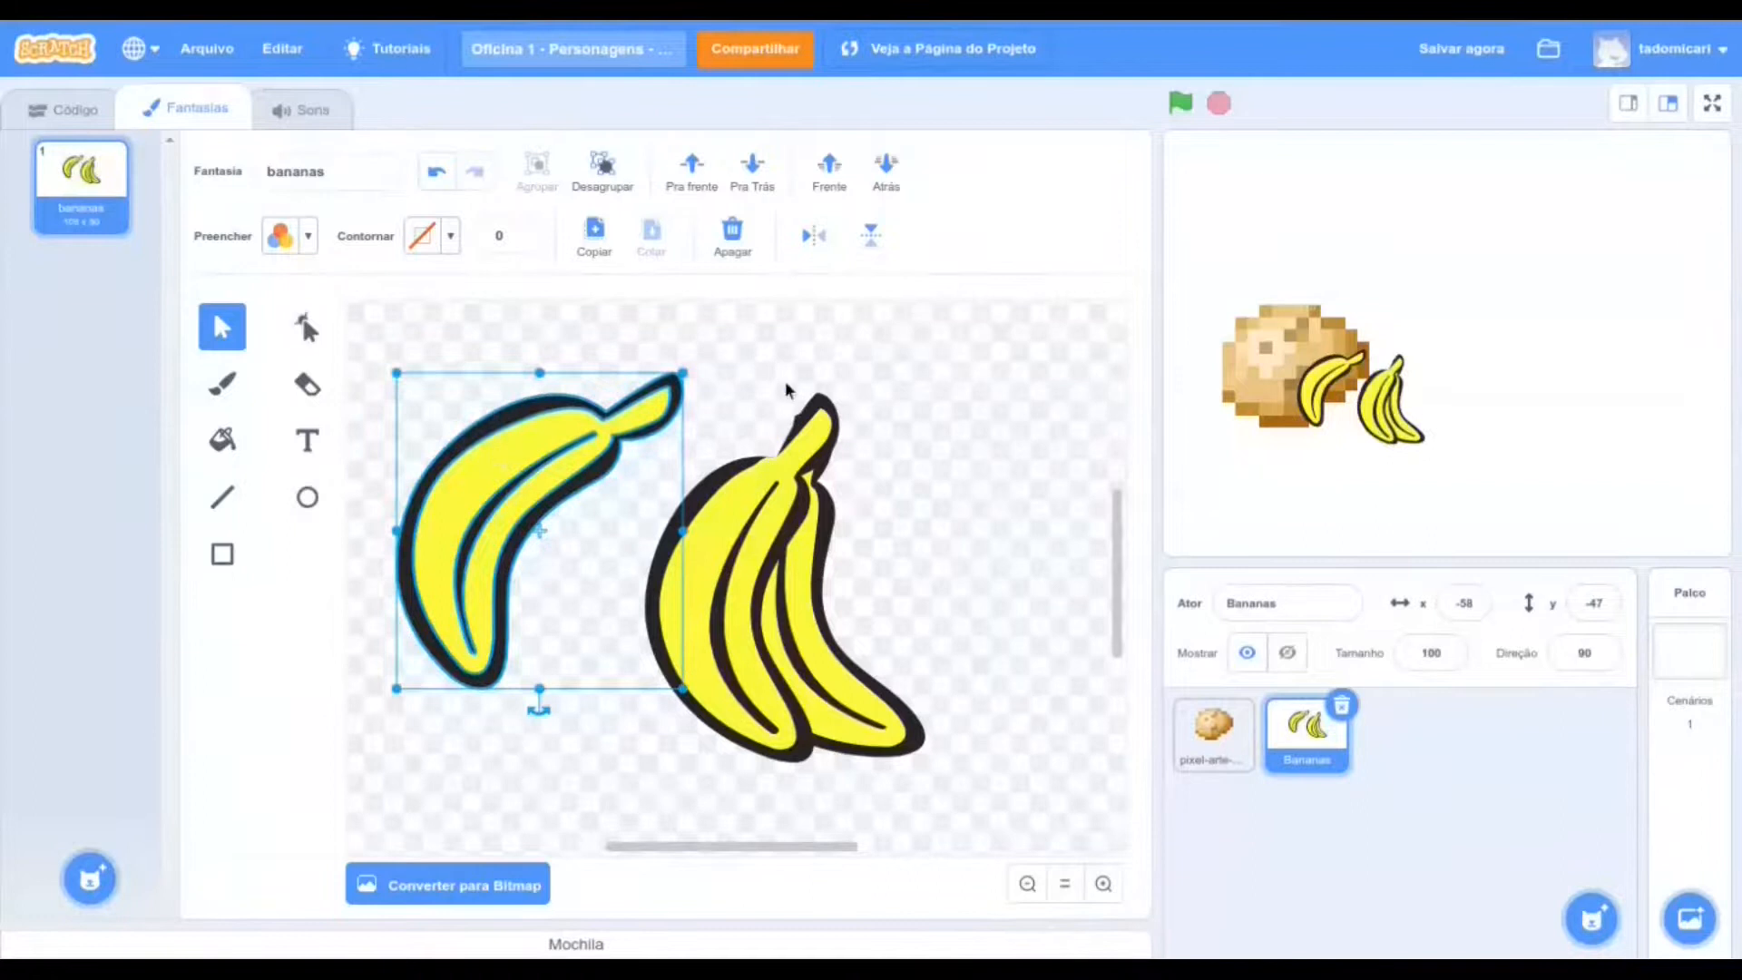
pyautogui.moveTo(816, 577); pyautogui.dragTo(950, 524)
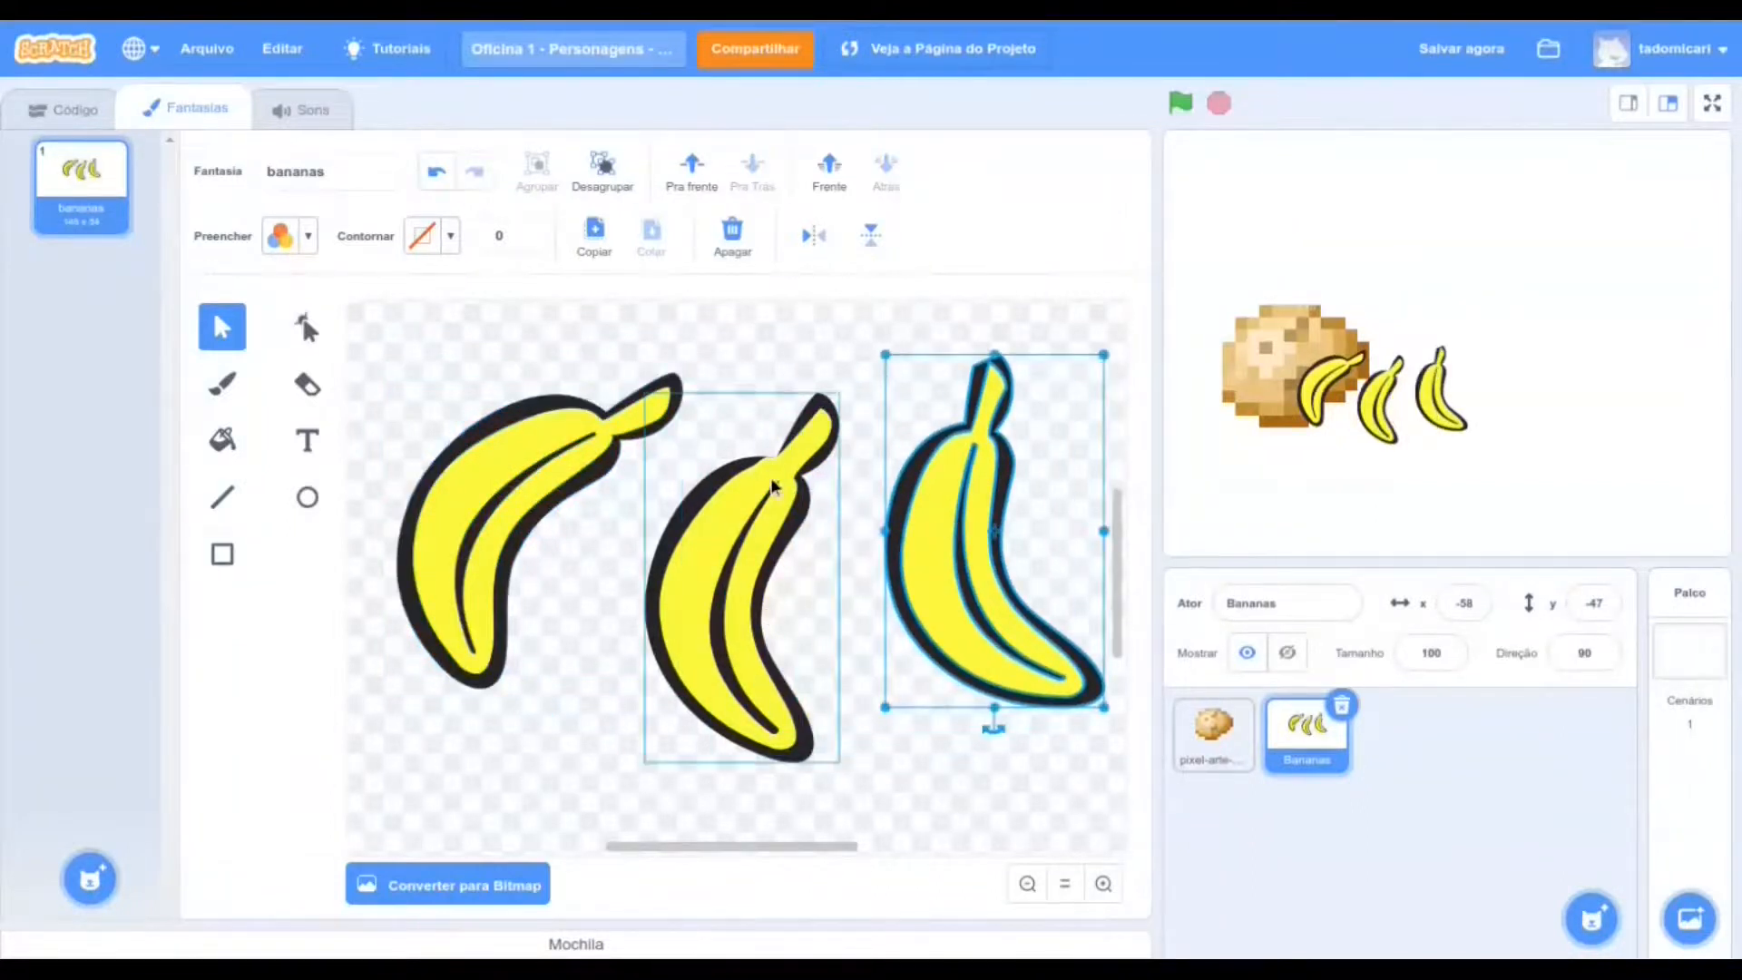
pyautogui.click(763, 362)
# Lay the middle banana over the rightmost one and send it to the back of the stacking order
pyautogui.moveTo(753, 490); pyautogui.dragTo(968, 390)
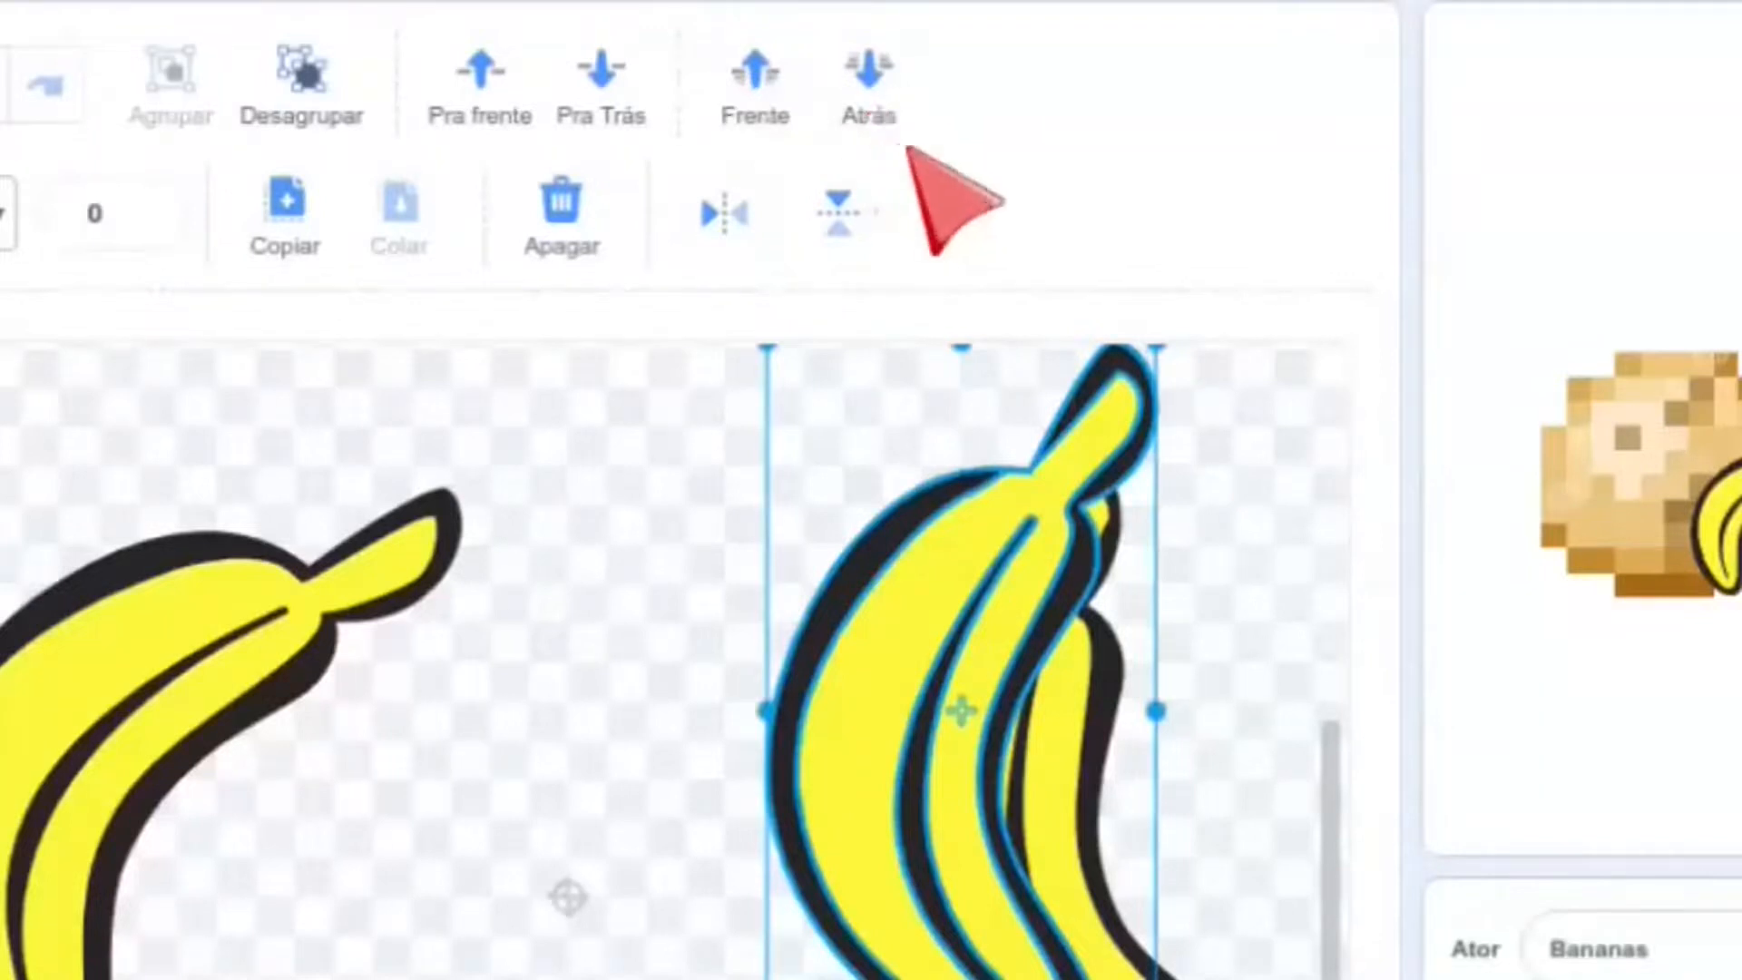
pyautogui.click(866, 100)
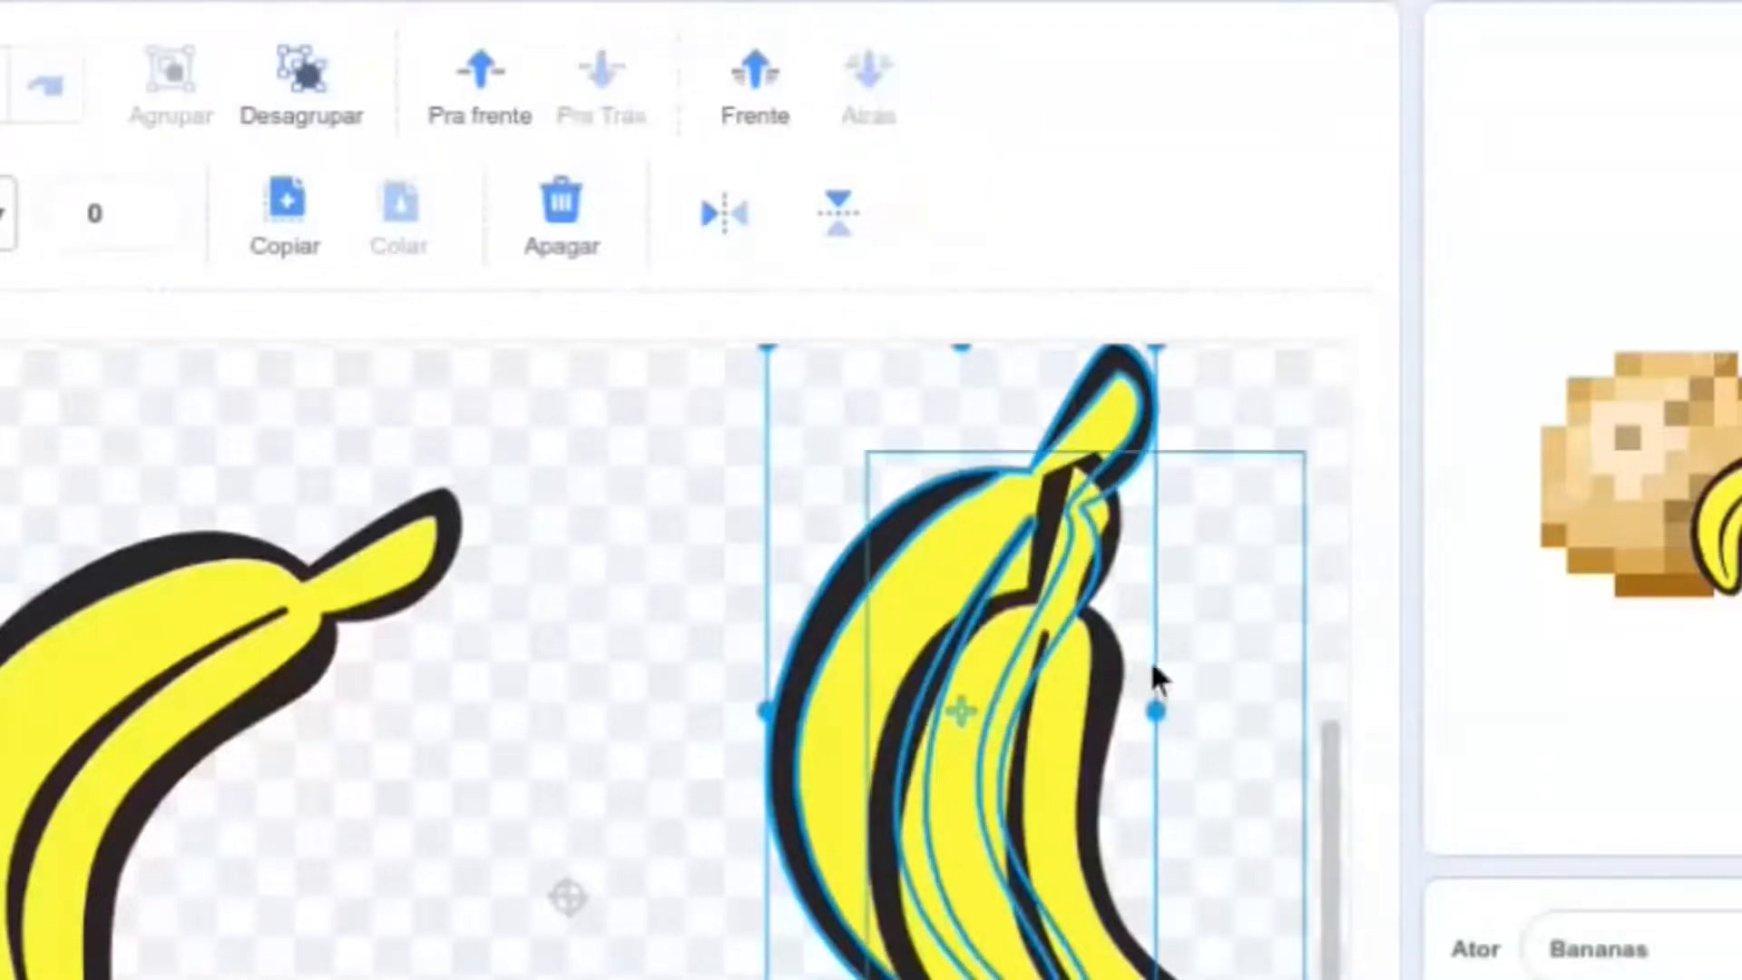
pyautogui.click(488, 971)
# Move the overlapping front banana off the other one into the space between the two remaining bananas
pyautogui.moveTo(1015, 720); pyautogui.dragTo(880, 606)
pyautogui.moveTo(863, 831); pyautogui.dragTo(478, 894)
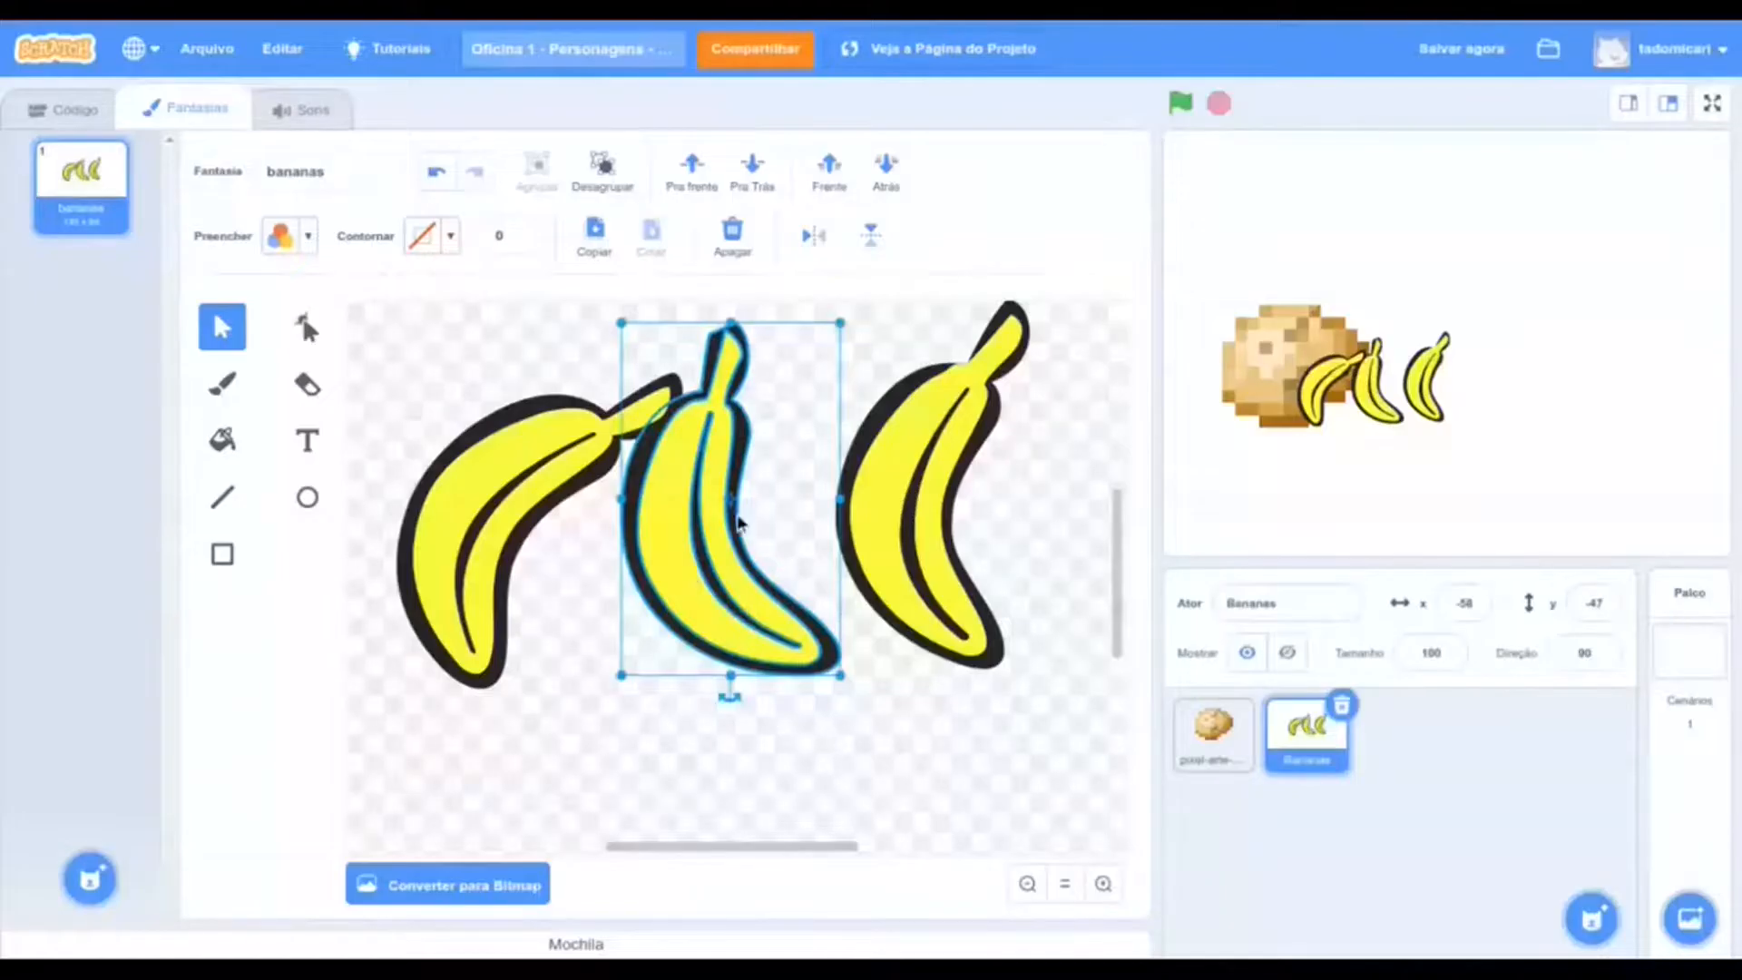
pyautogui.moveTo(721, 399); pyautogui.dragTo(818, 428)
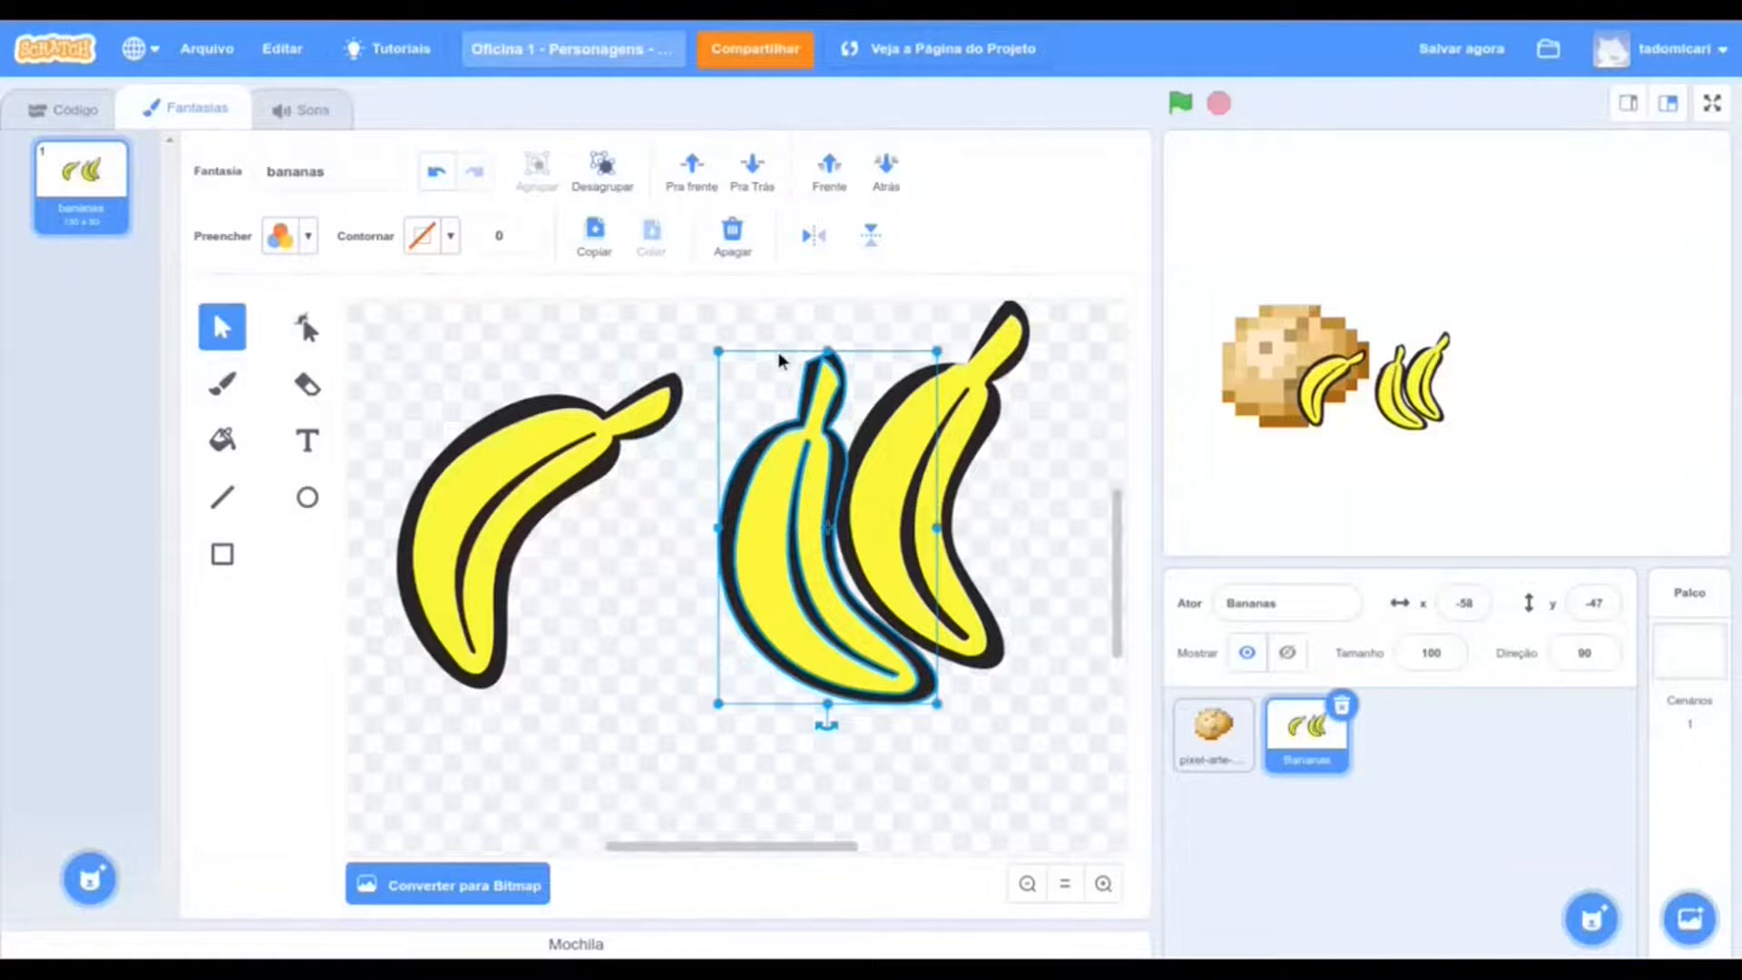
pyautogui.moveTo(805, 450); pyautogui.dragTo(770, 496)
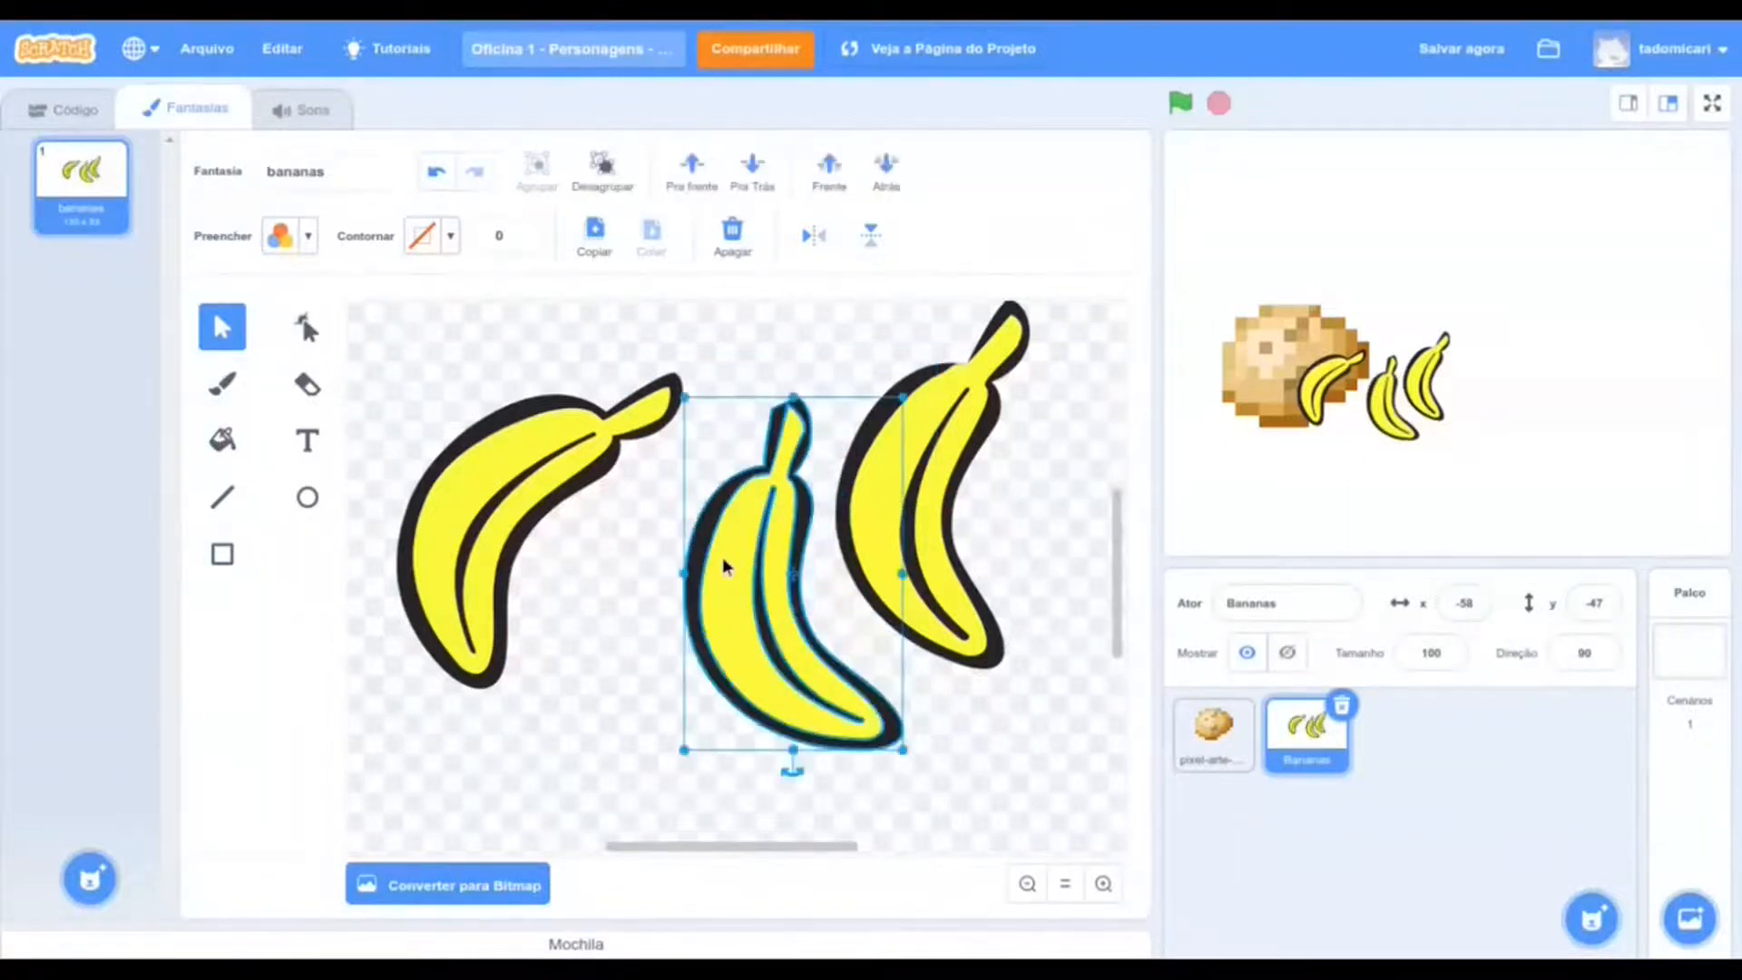
# Group the left and middle bananas into one object and move the group upward beside the rightmost banana
pyautogui.keyDown('shift'); pyautogui.click(556, 459); pyautogui.keyUp('shift')
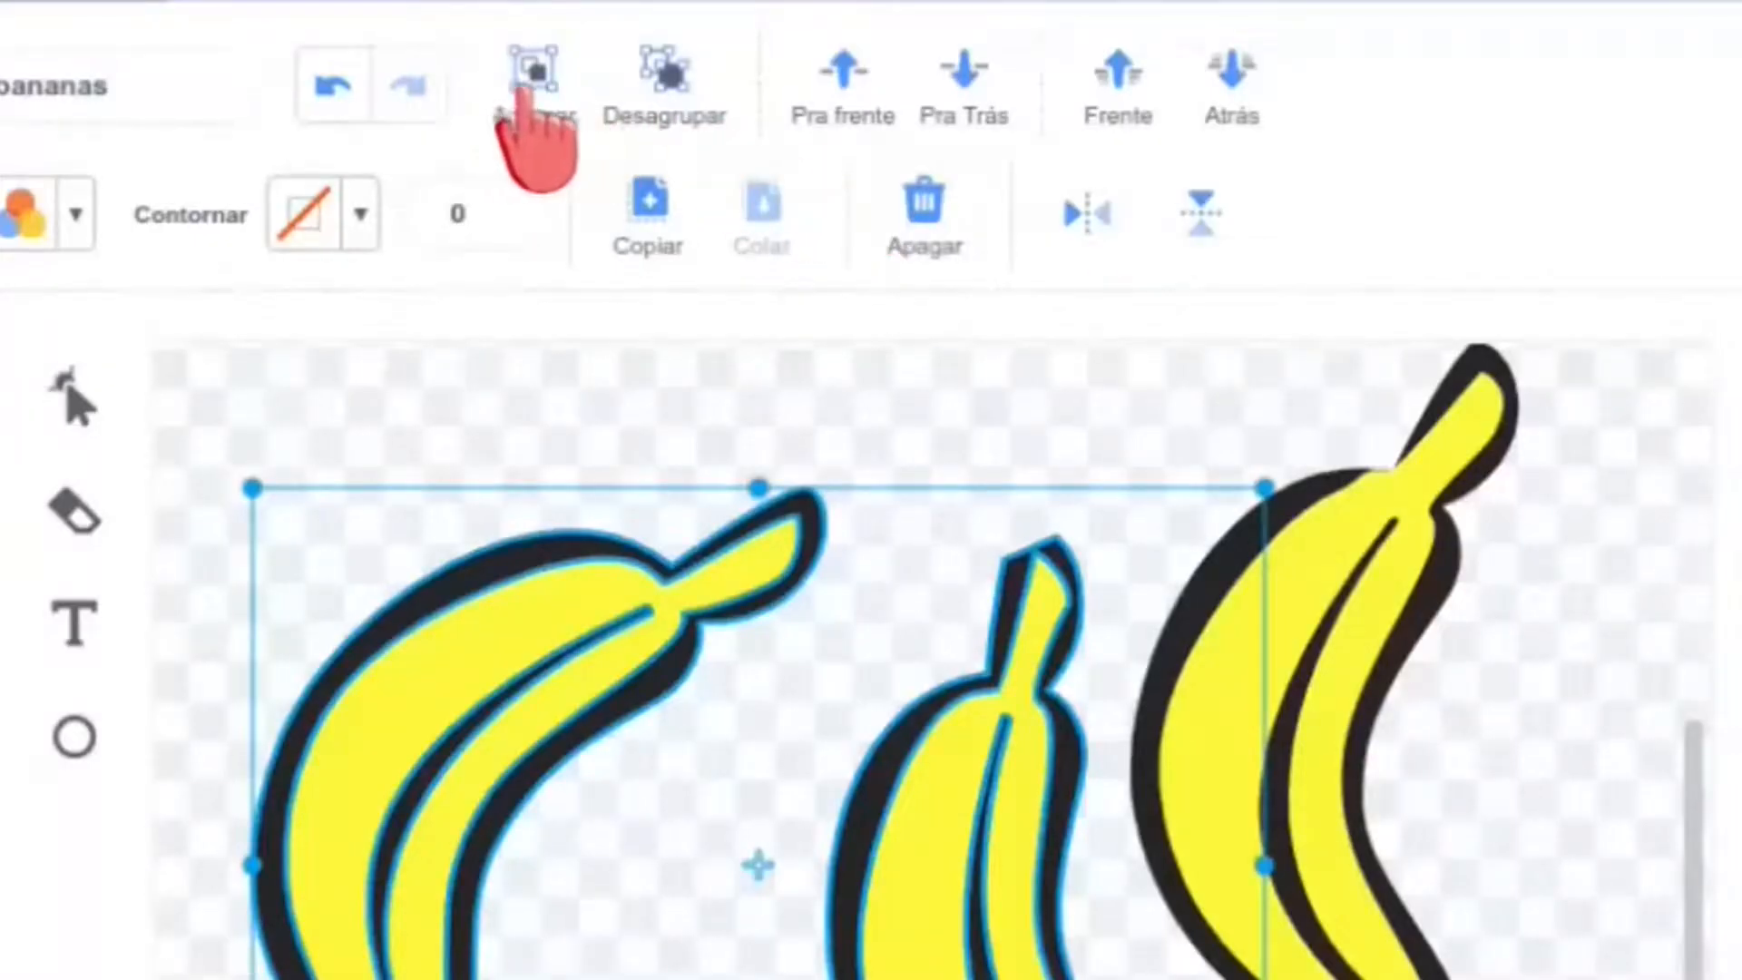
pyautogui.click(529, 80)
pyautogui.click(598, 399)
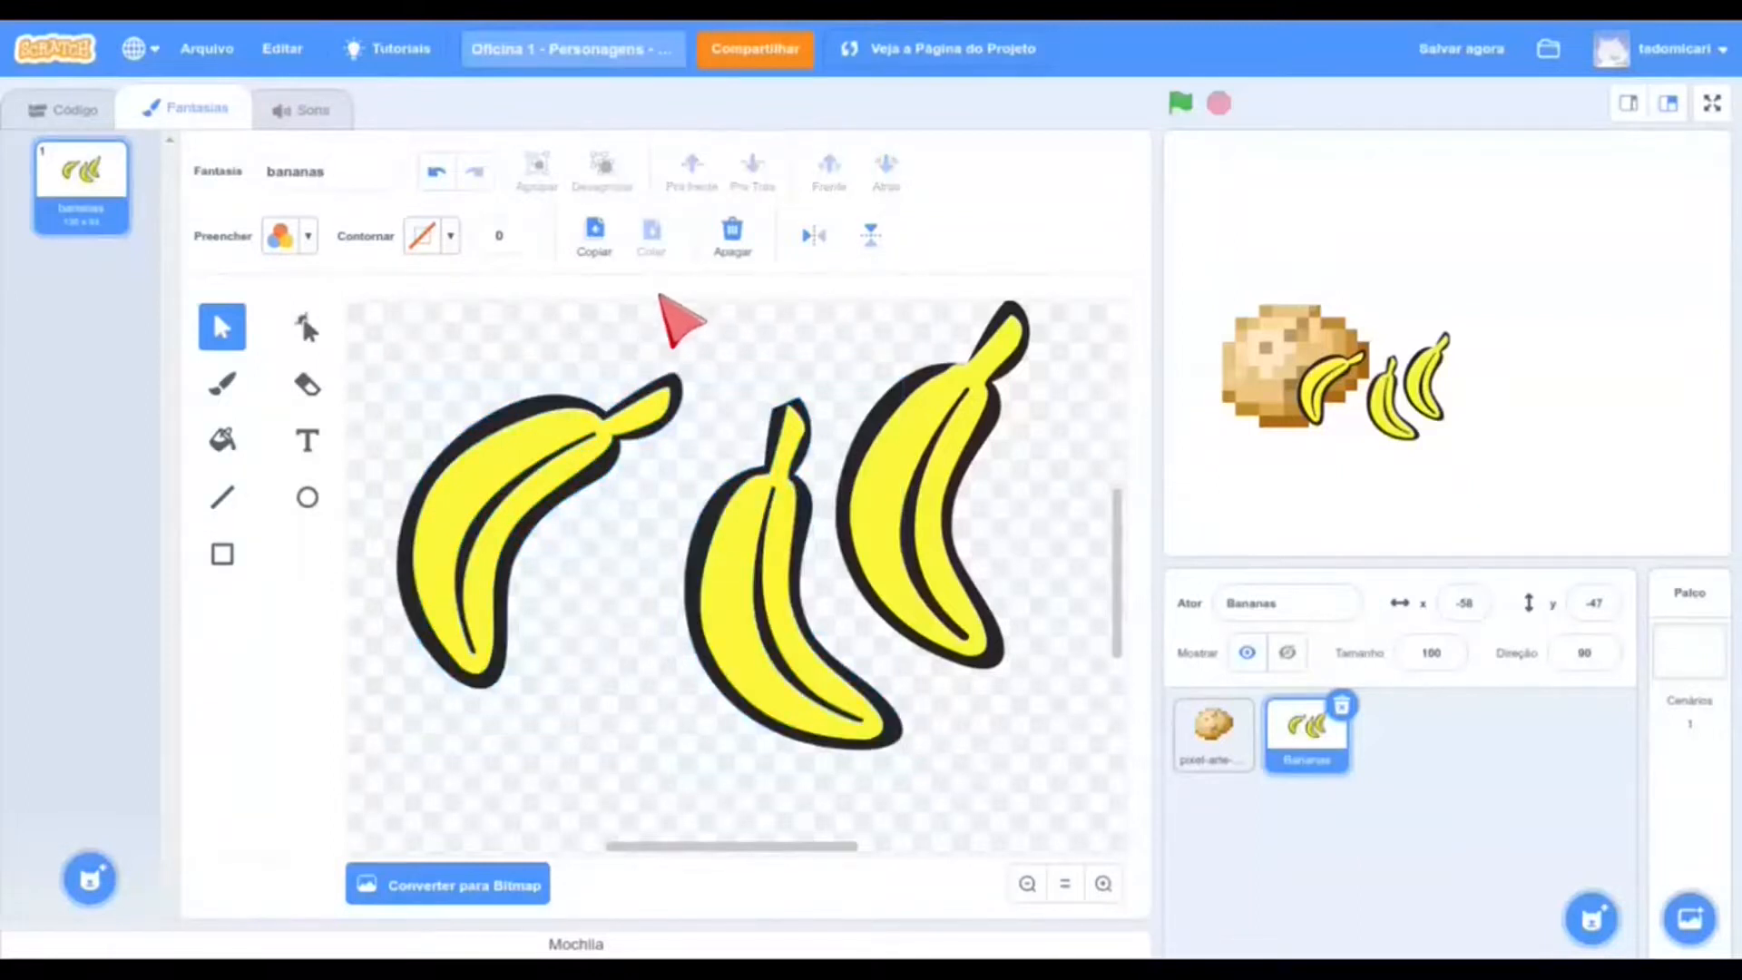
pyautogui.click(547, 454)
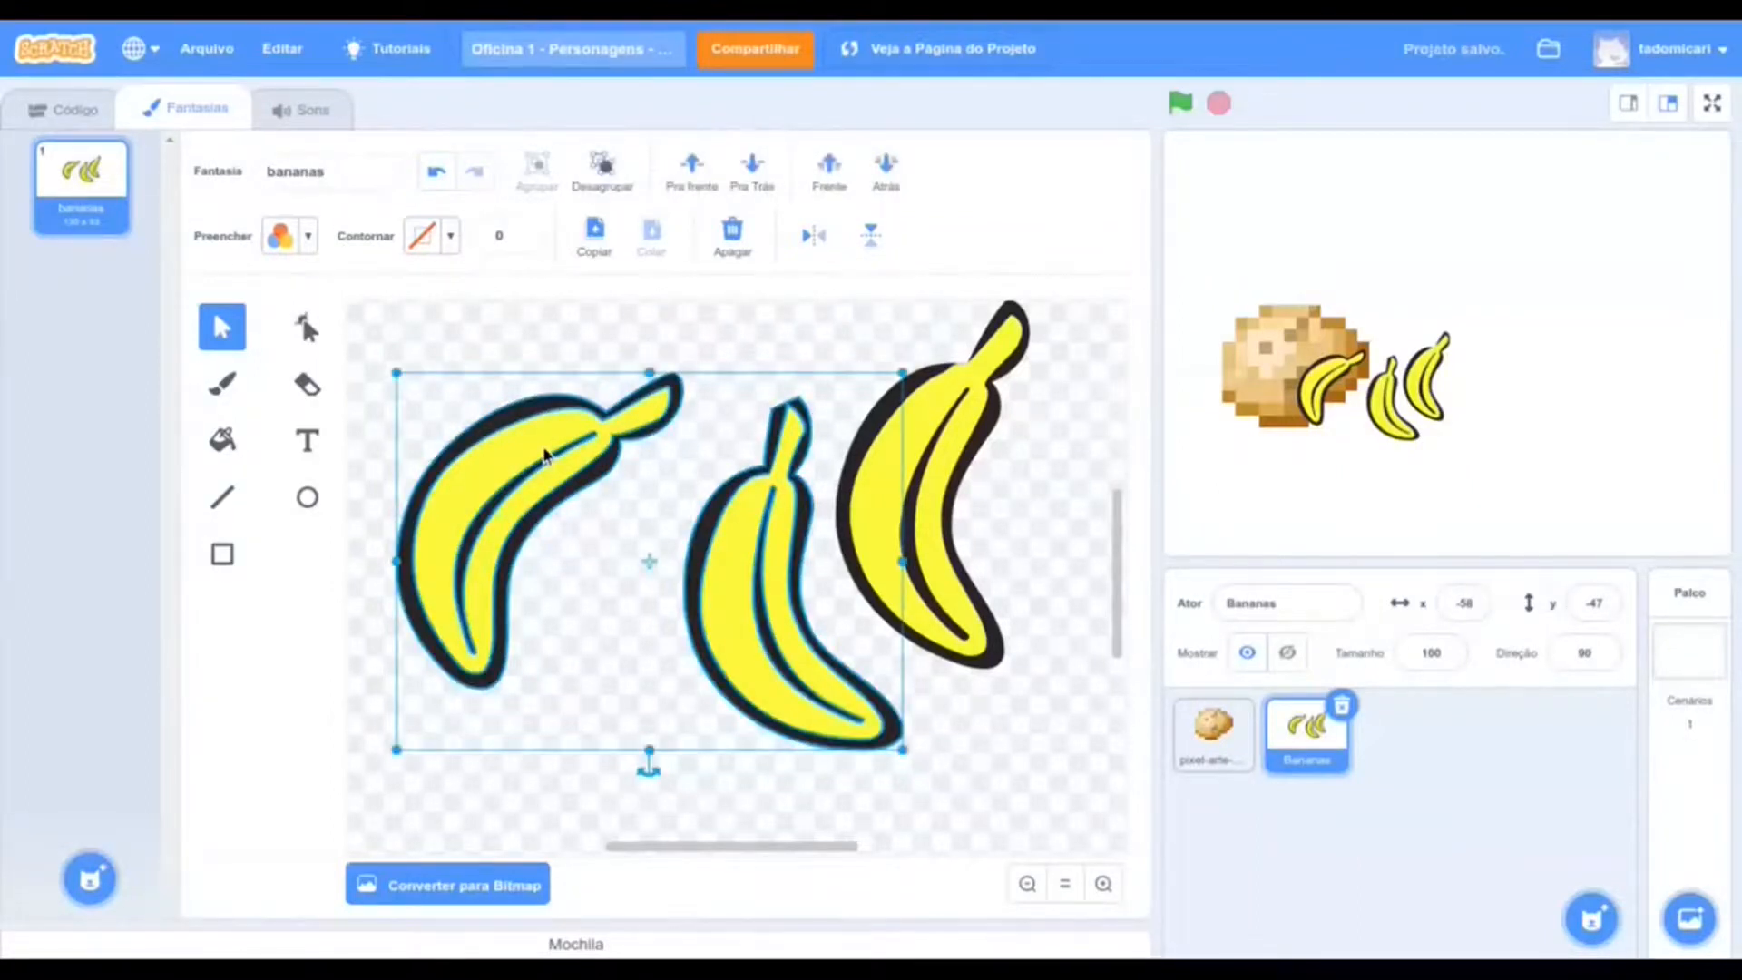
pyautogui.moveTo(549, 455); pyautogui.dragTo(624, 423)
pyautogui.moveTo(737, 577); pyautogui.dragTo(698, 480)
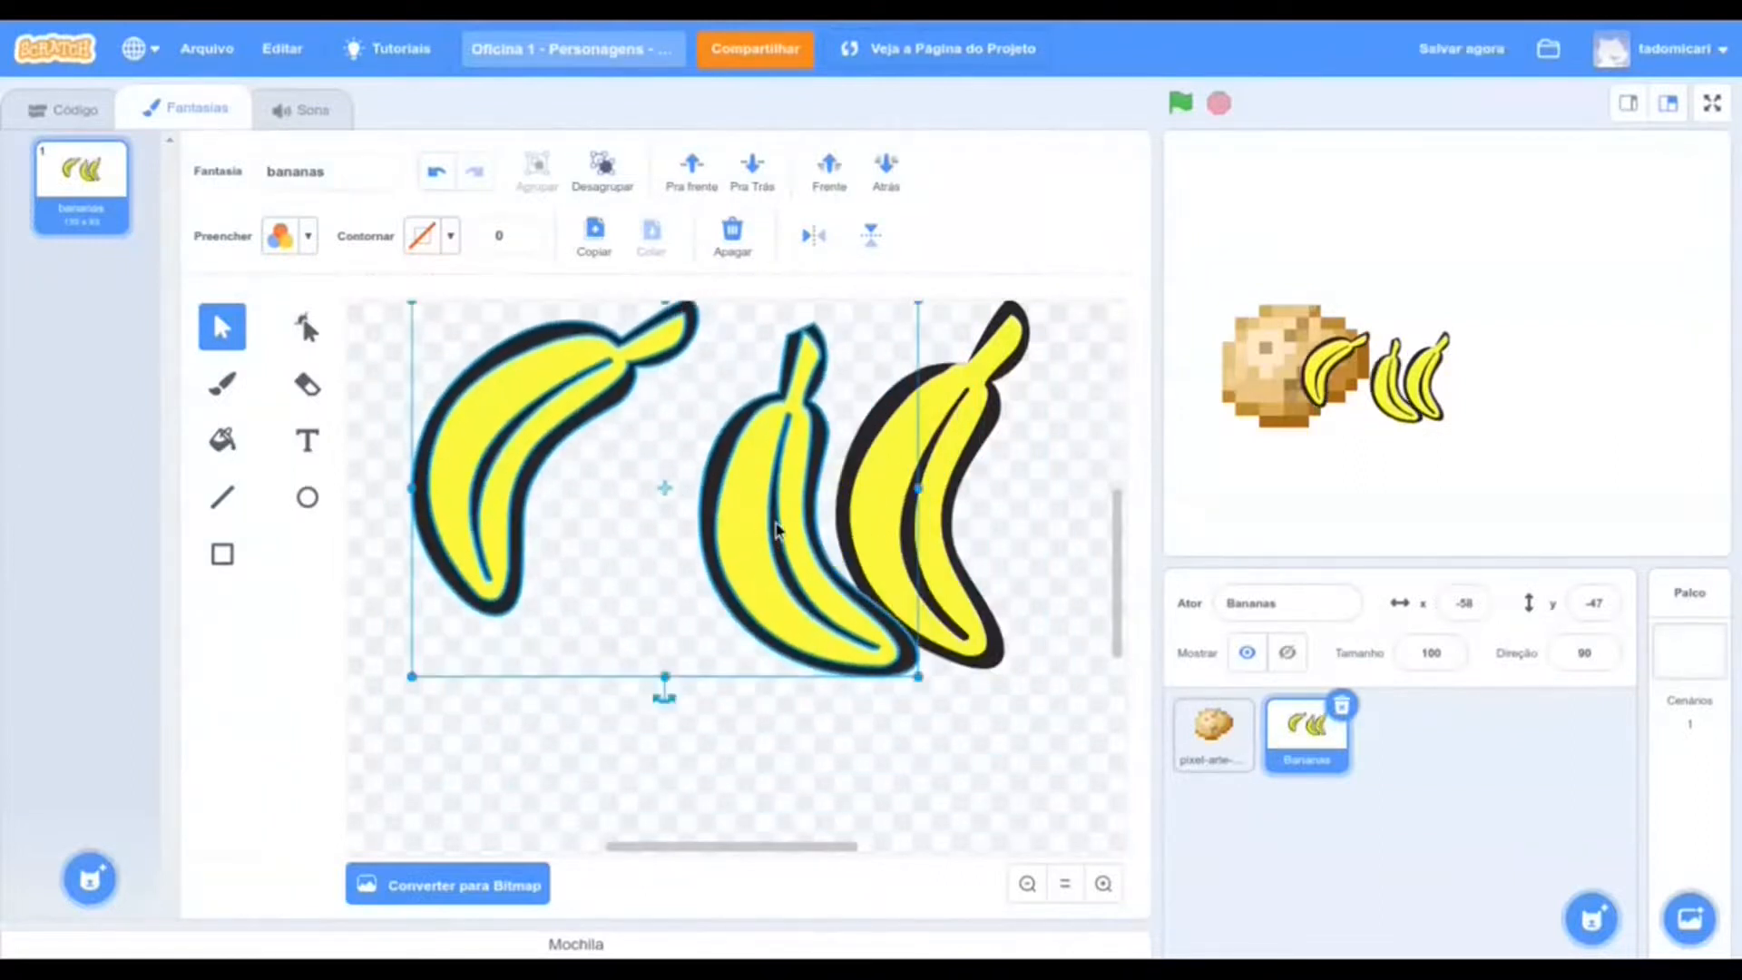
# Ungroup the two bananas and move the left and rightmost bananas over the middle one to rebuild an overlapping bunch
pyautogui.click(602, 171)
pyautogui.click(552, 731)
pyautogui.moveTo(519, 405); pyautogui.dragTo(533, 586)
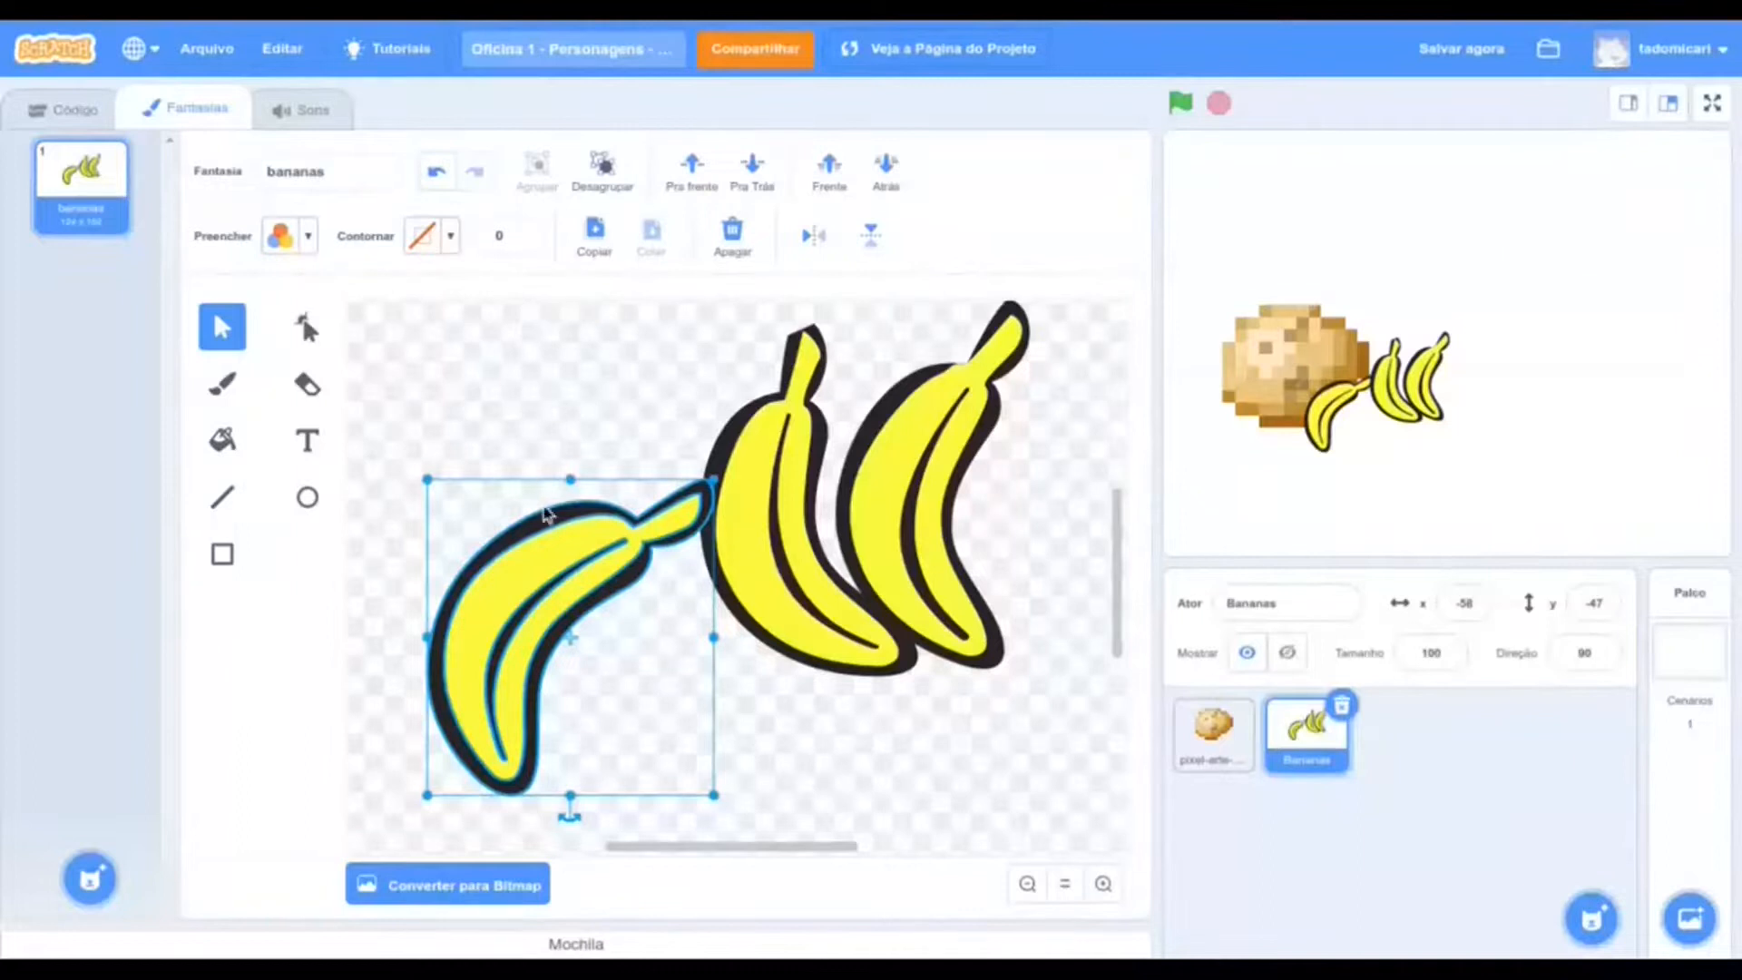
pyautogui.moveTo(558, 525); pyautogui.dragTo(672, 397)
pyautogui.moveTo(821, 439); pyautogui.dragTo(730, 454)
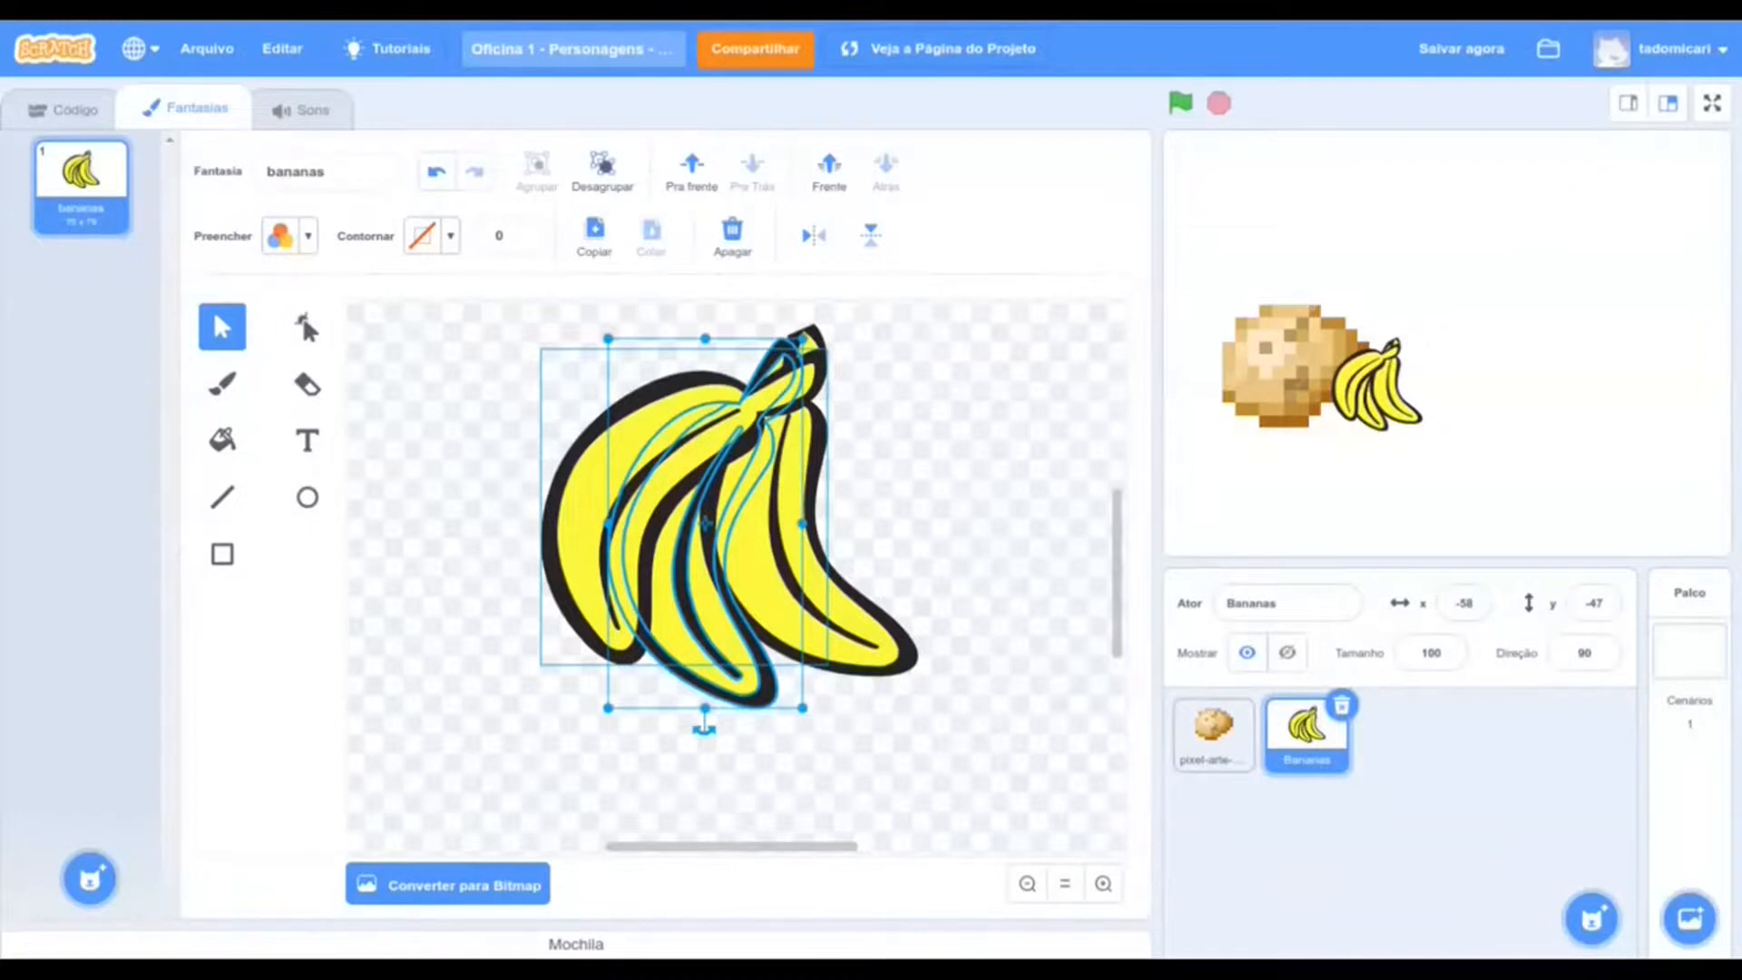
pyautogui.click(910, 430)
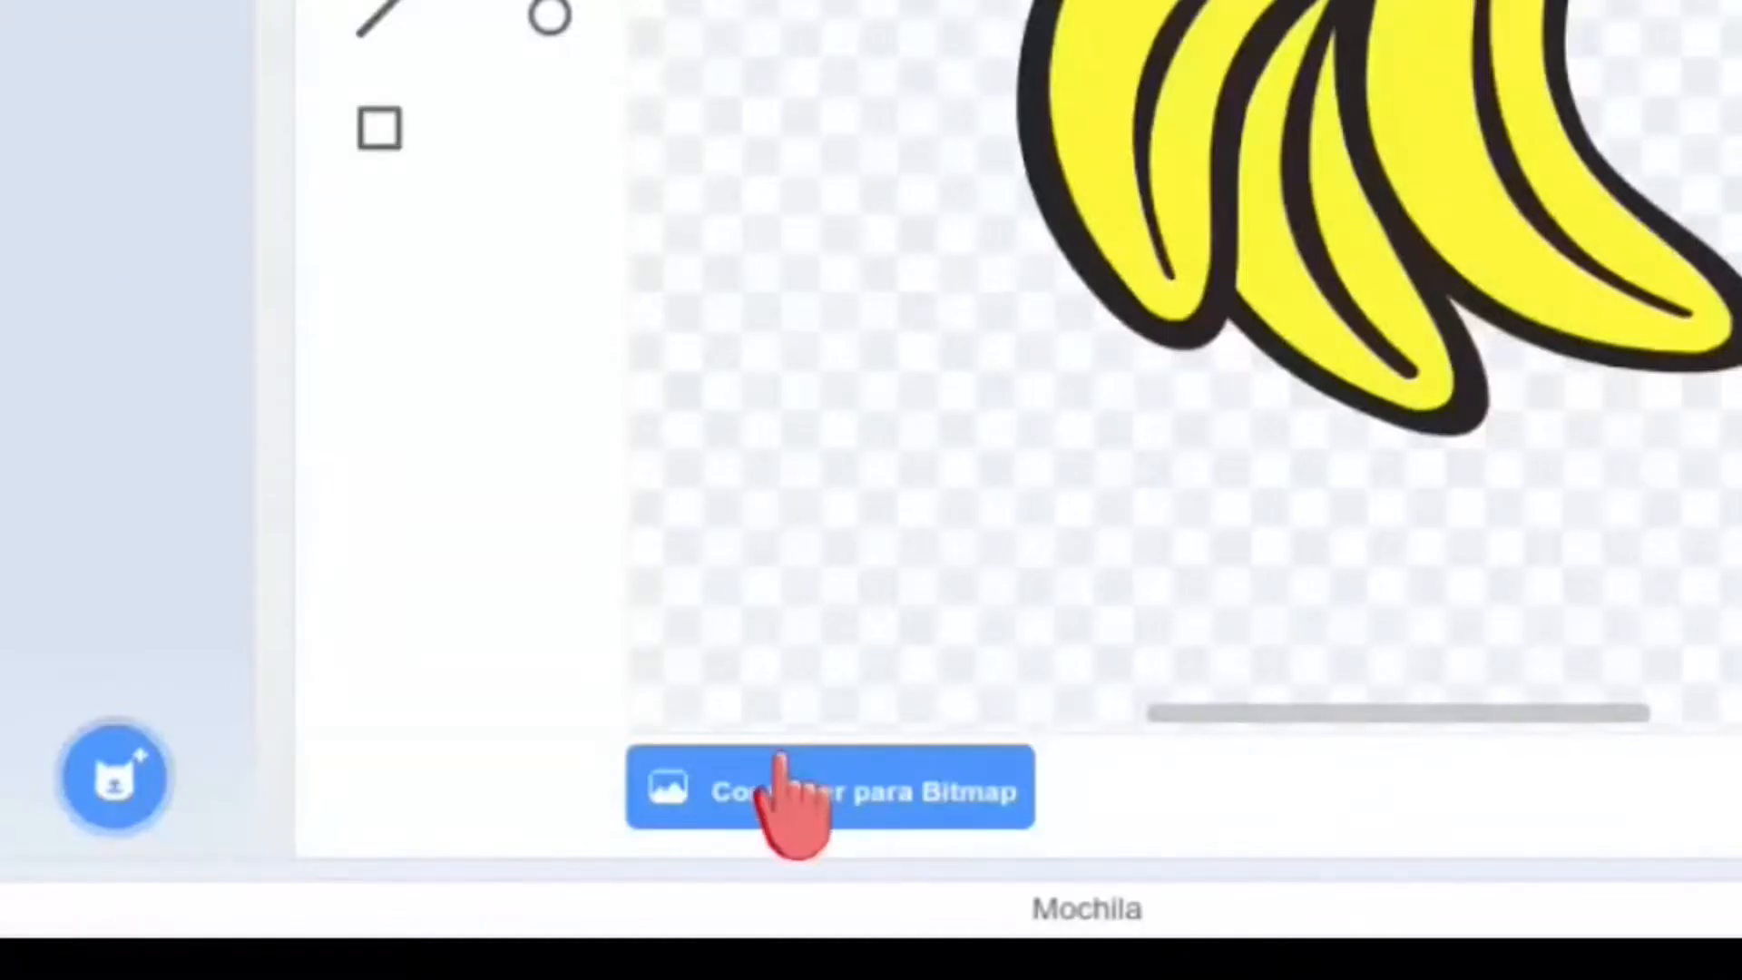
# Convert the bananas costume to bitmap and examine the outlines of the bunch up close
pyautogui.click(782, 767)
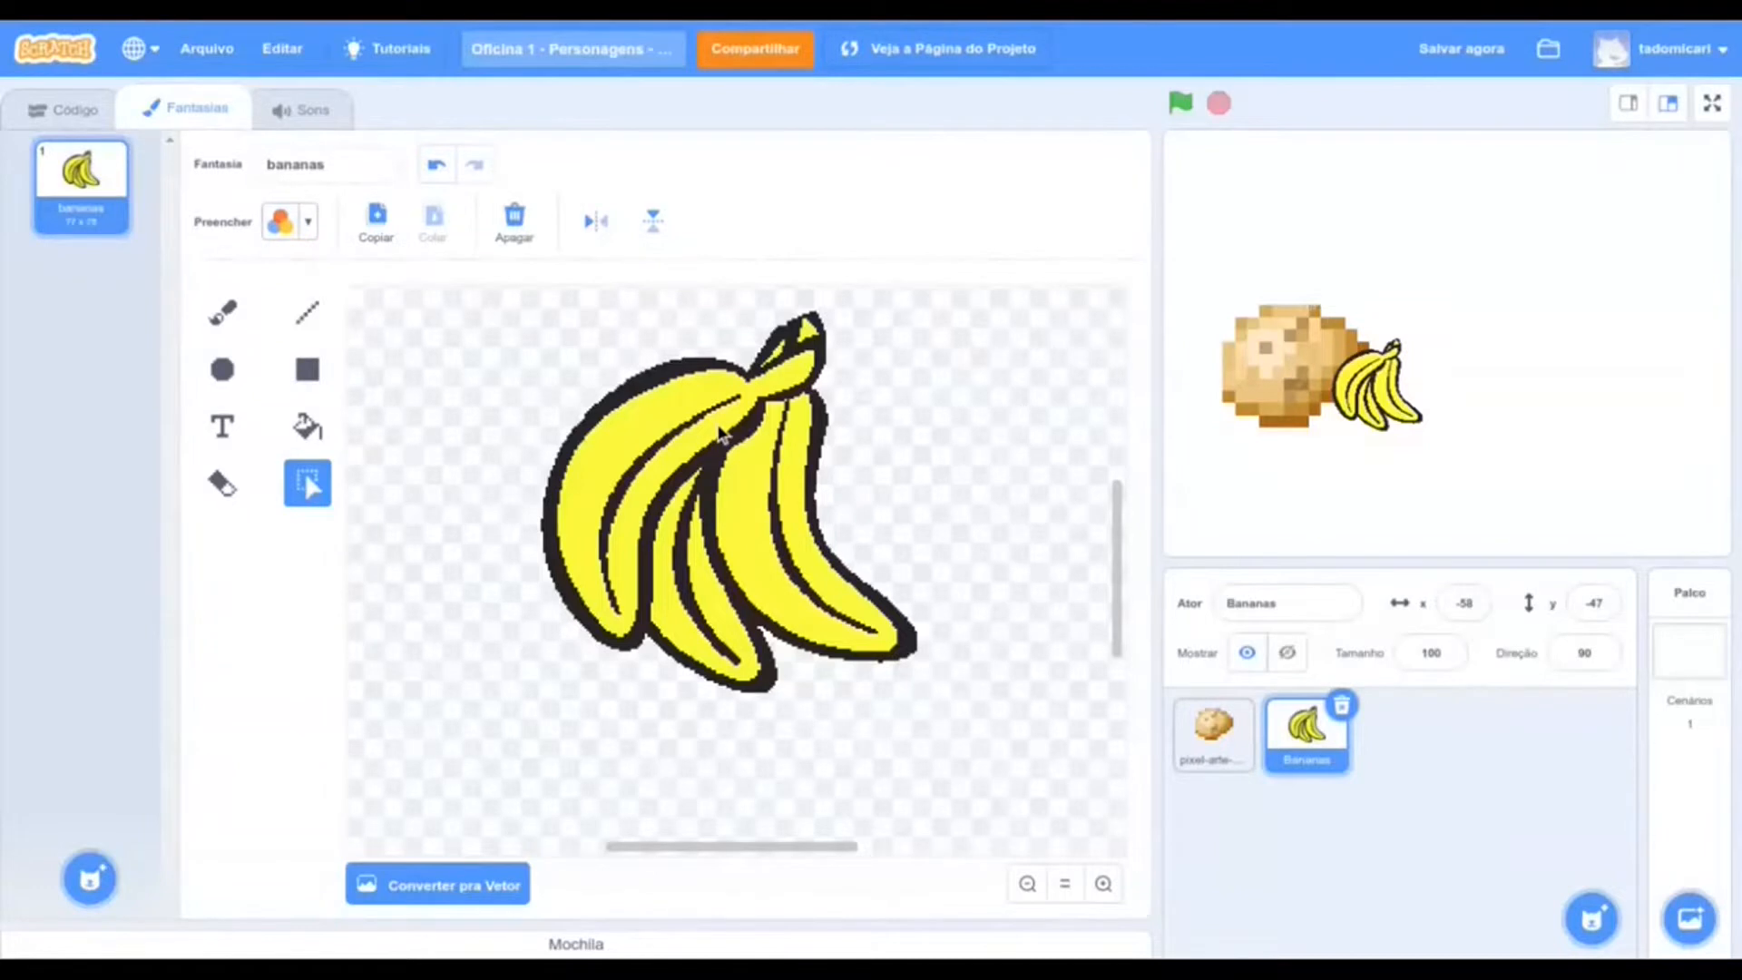
pyautogui.scroll(5, 717, 431)
pyautogui.scroll(4, 721, 434)
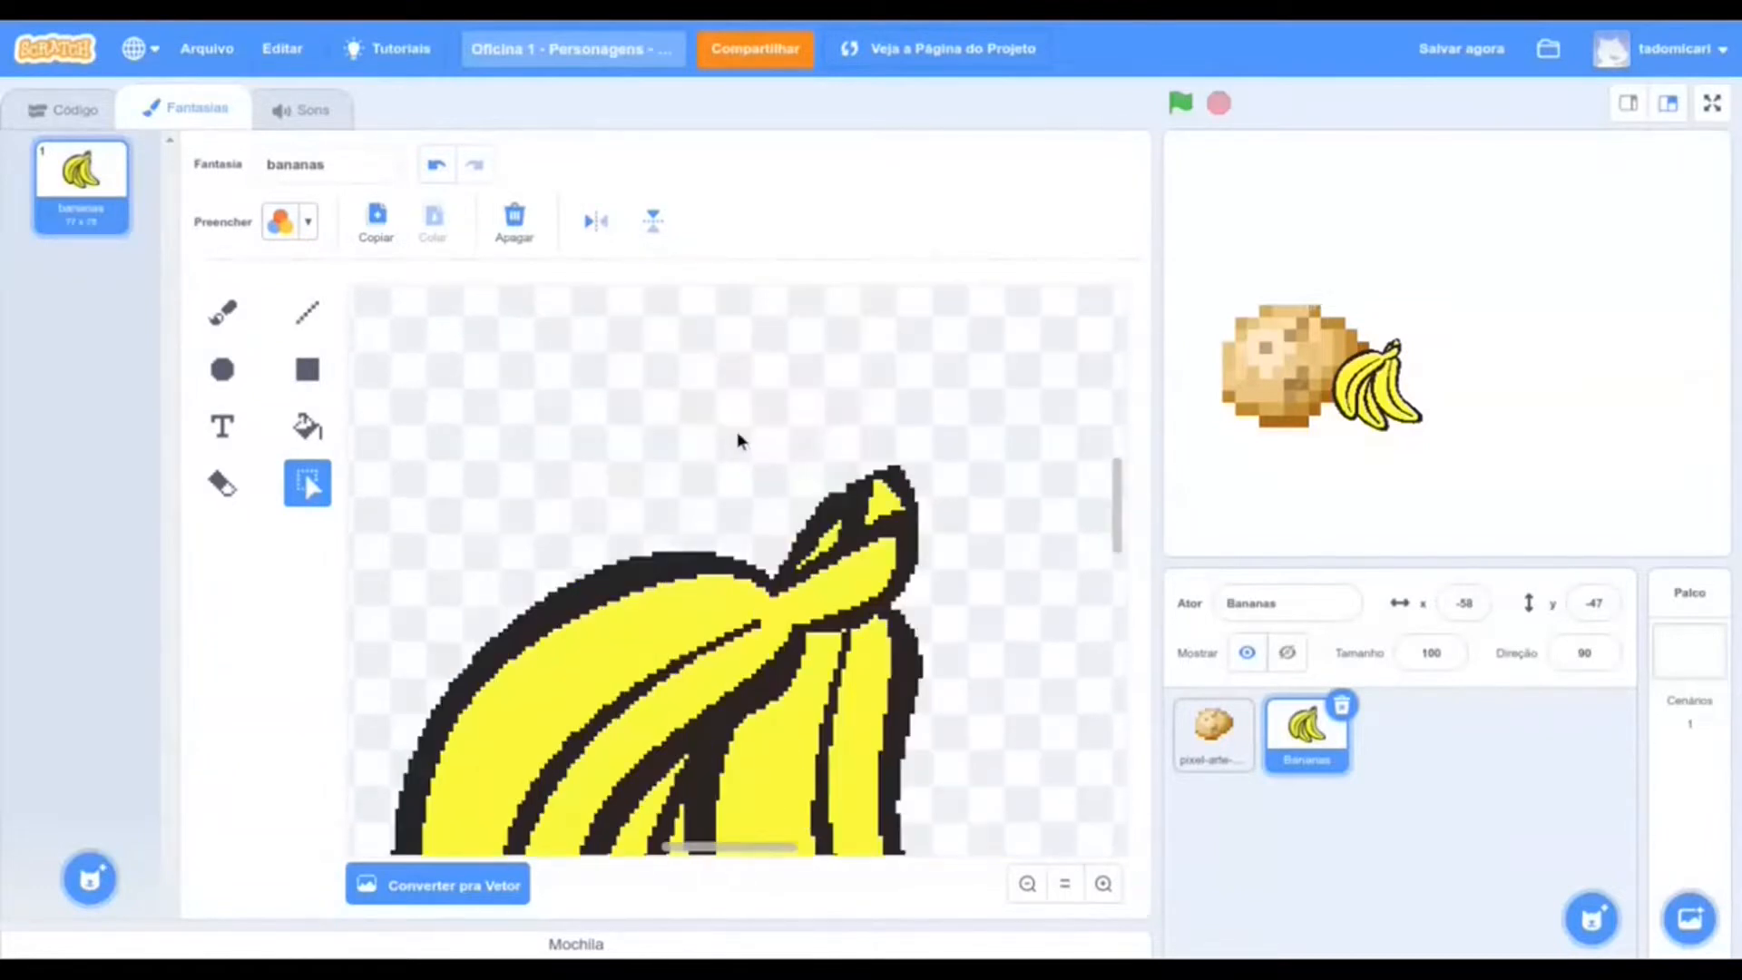
pyautogui.scroll(-2, 739, 435)
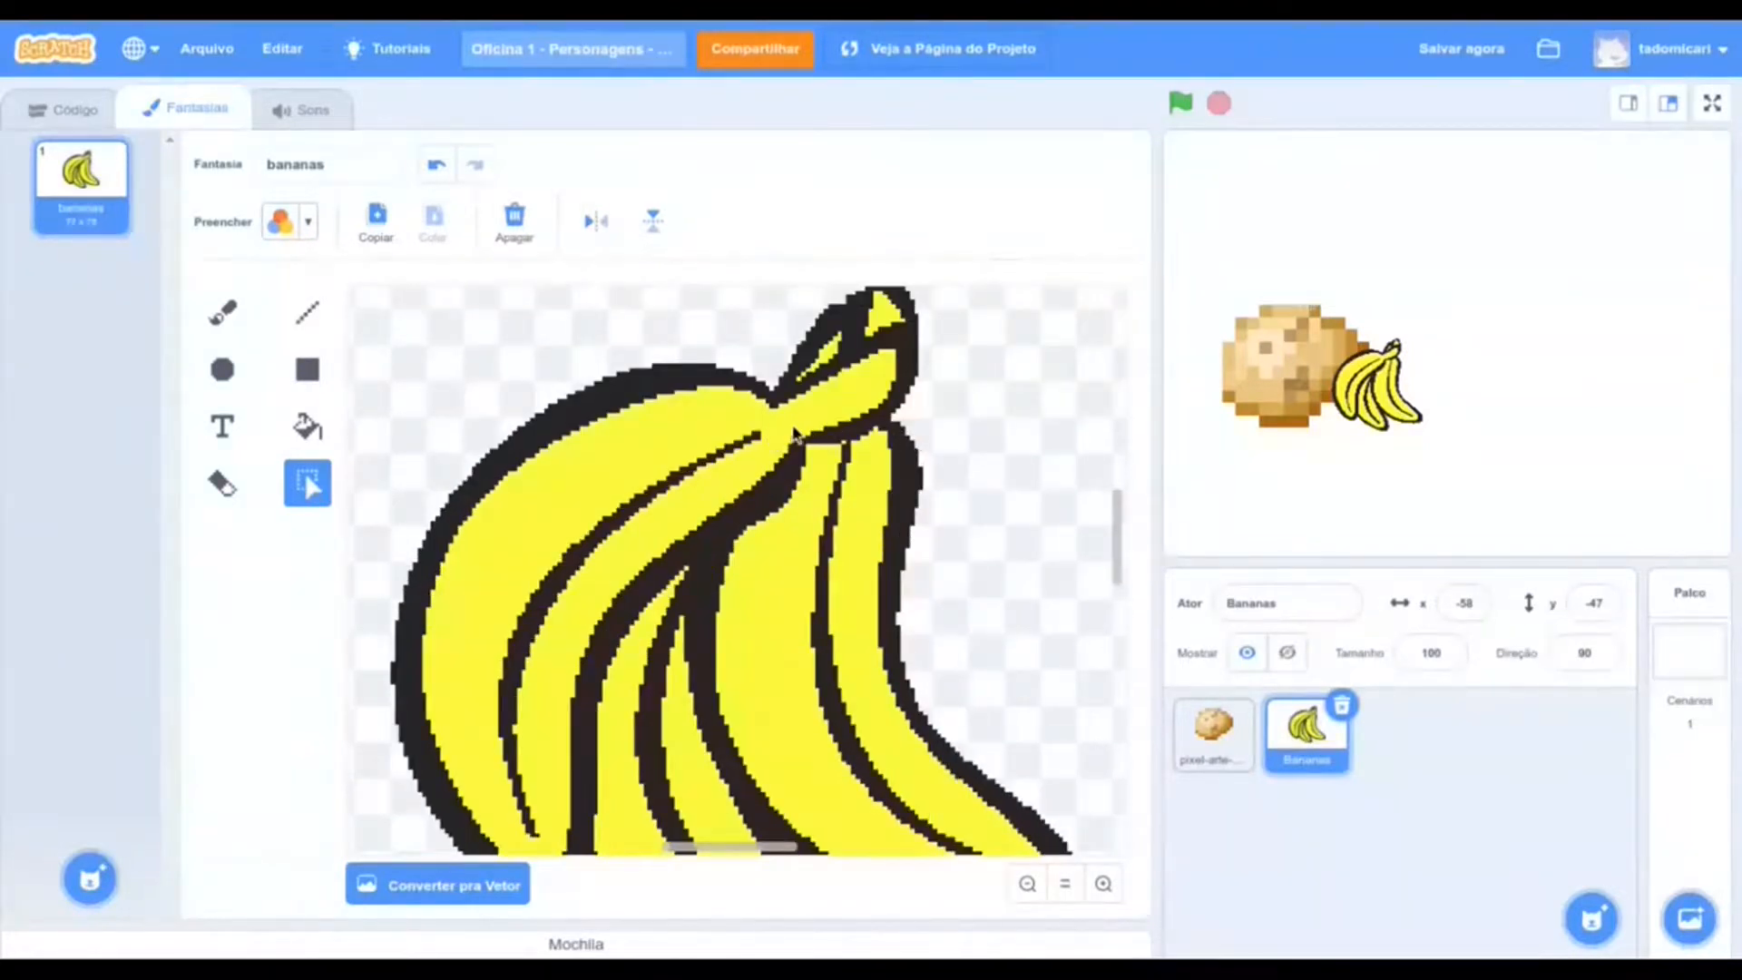
pyautogui.scroll(-3, 704, 586)
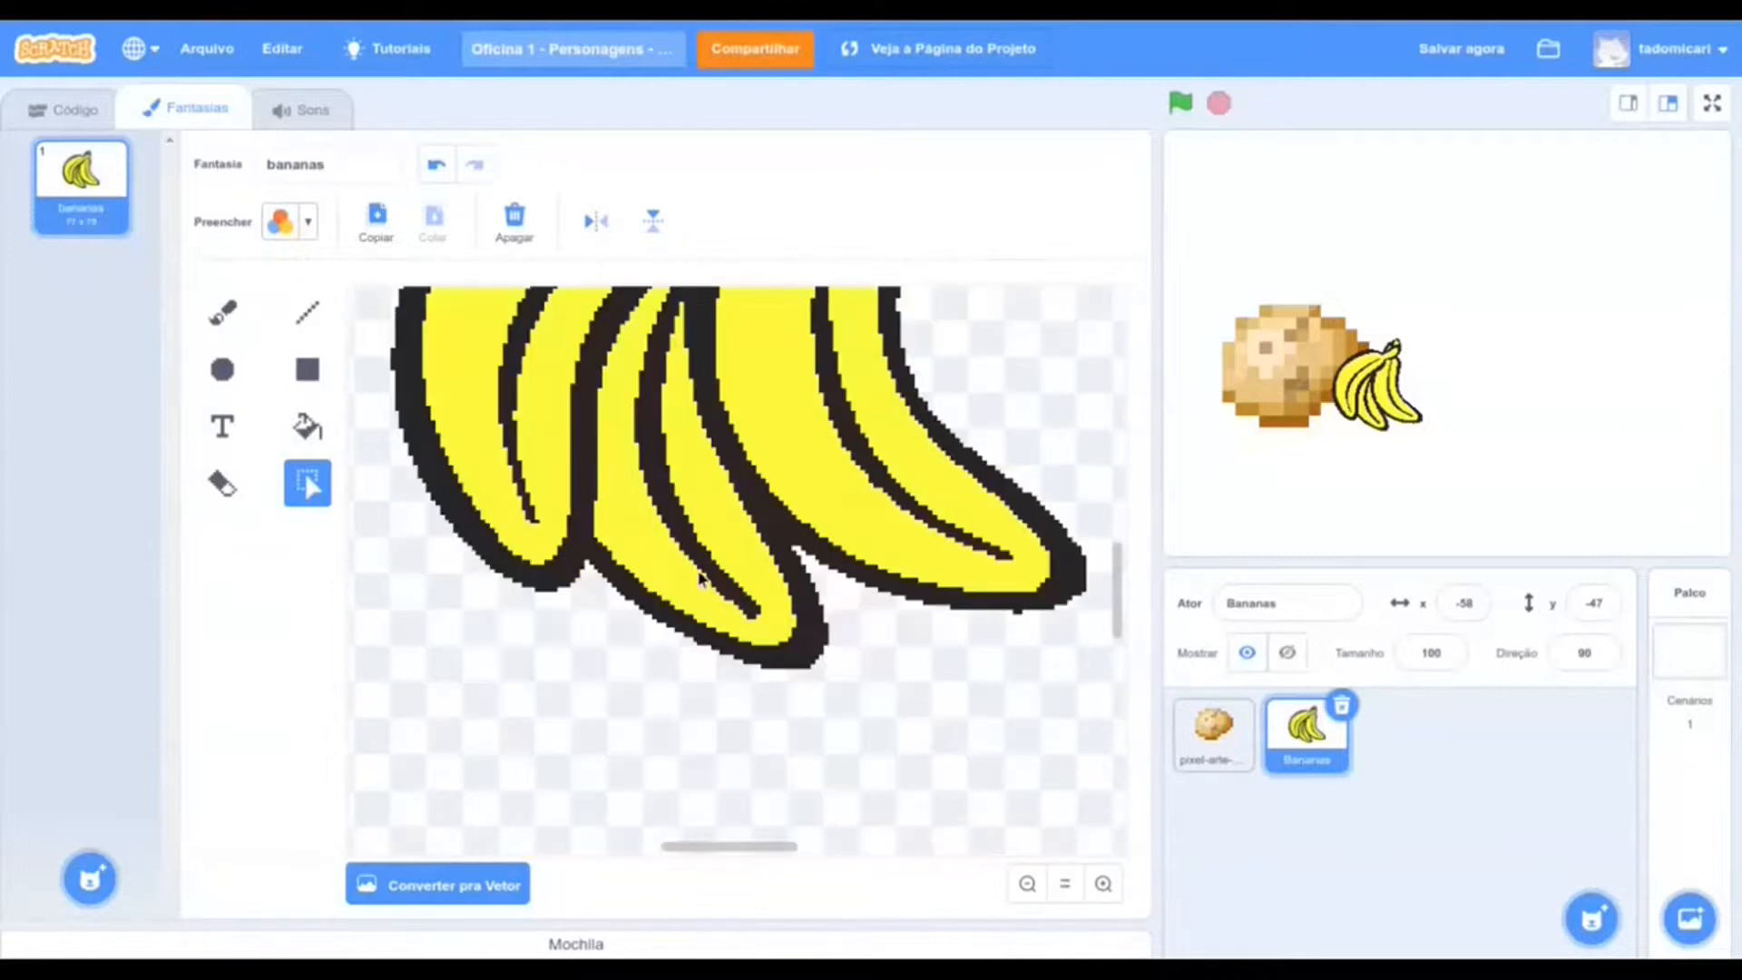
pyautogui.scroll(-5, 679, 522)
pyautogui.scroll(2, 679, 522)
pyautogui.scroll(2, 676, 521)
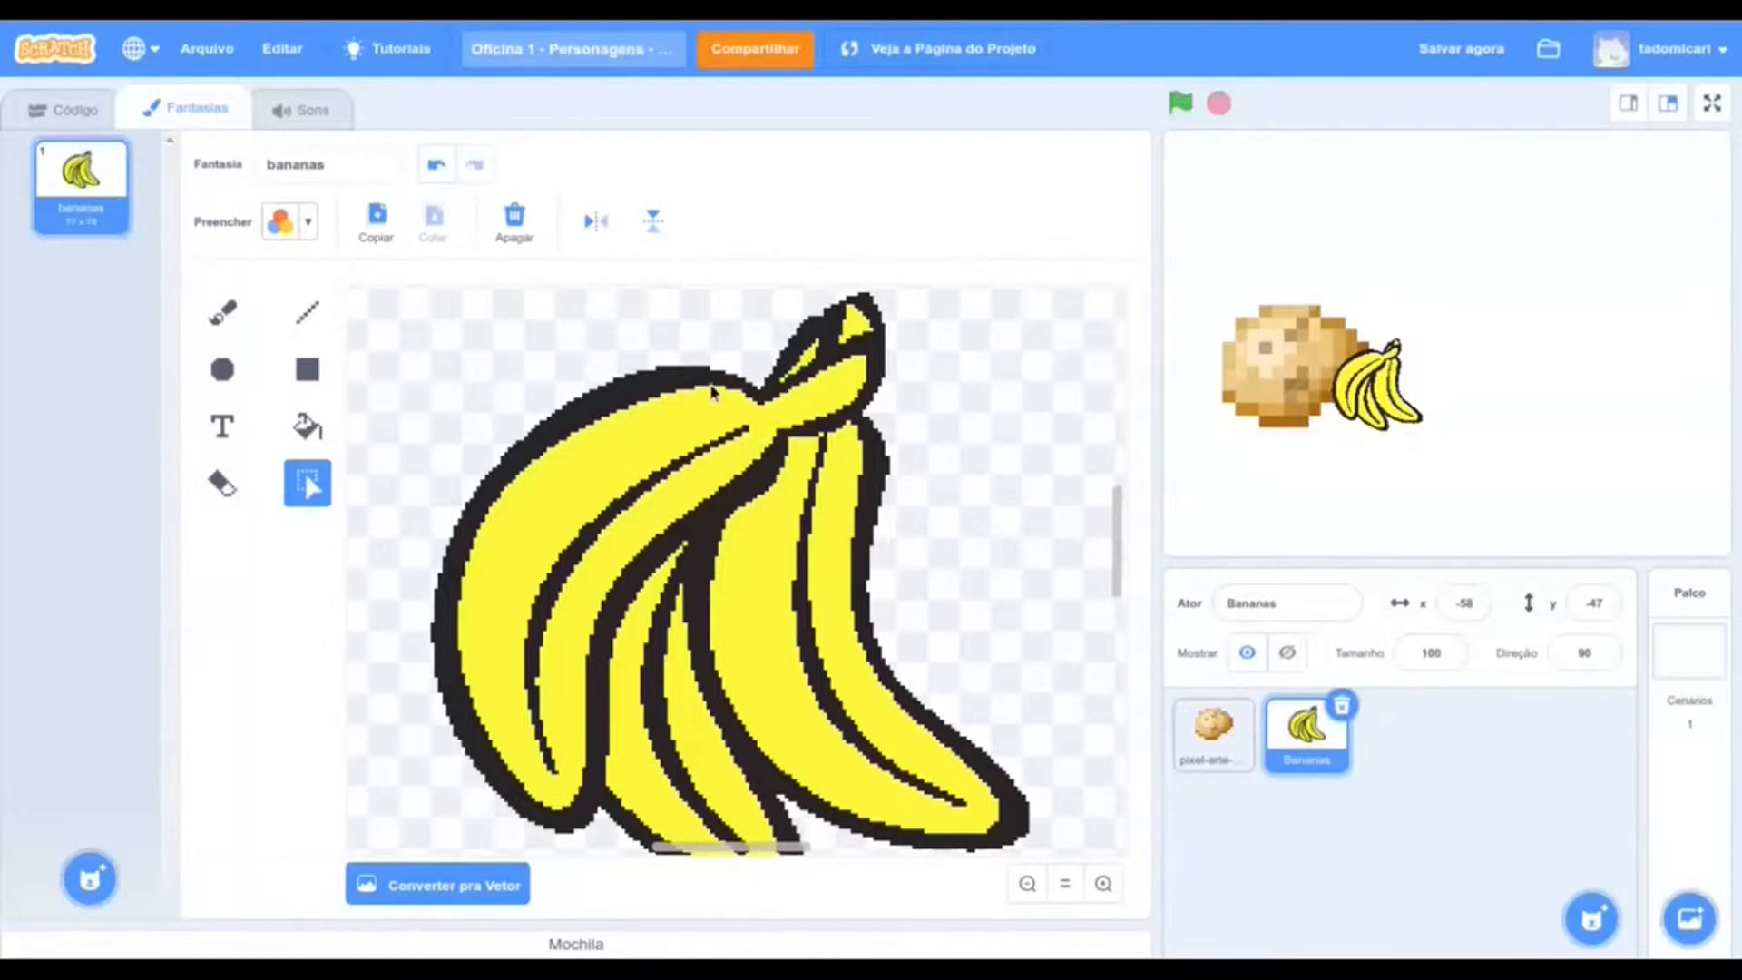
# Try to move a rectangular section of the left banana up and away from the bunch, and undo the move
pyautogui.moveTo(492, 332); pyautogui.dragTo(554, 410)
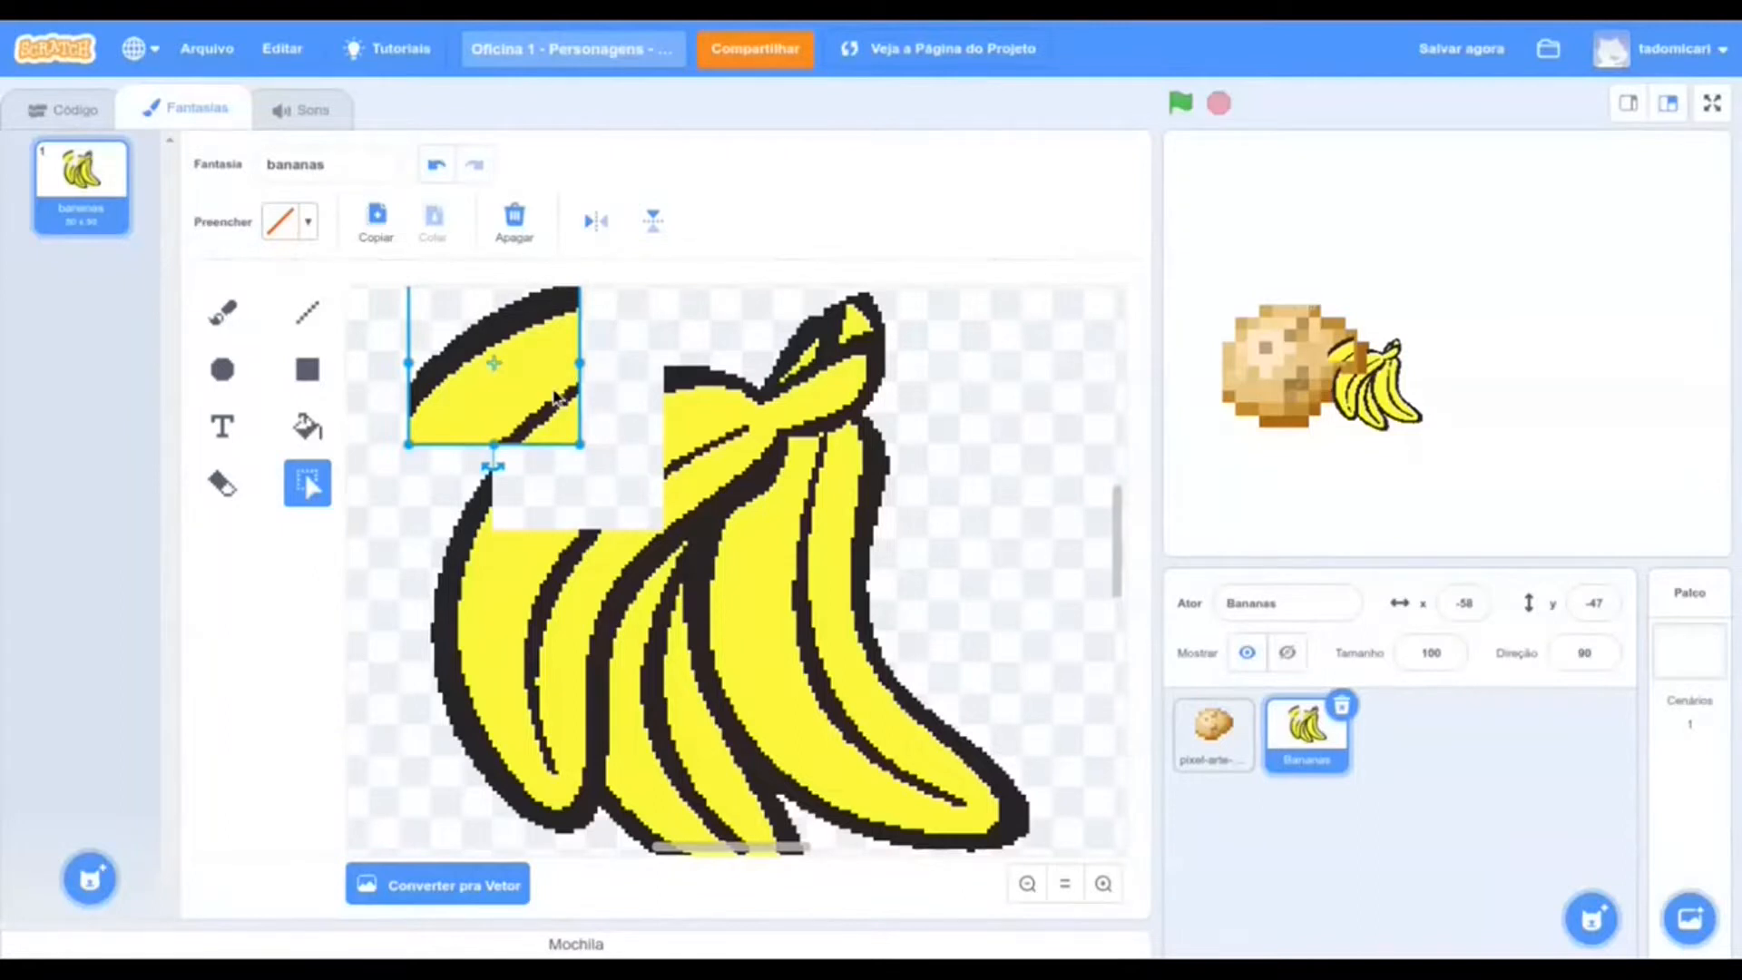
pyautogui.hotkey('ctrl', 'z')
# Convert the bananas costume back to vector and move the whole bunch slightly downward as a single object
pyautogui.scroll(-3, 656, 443)
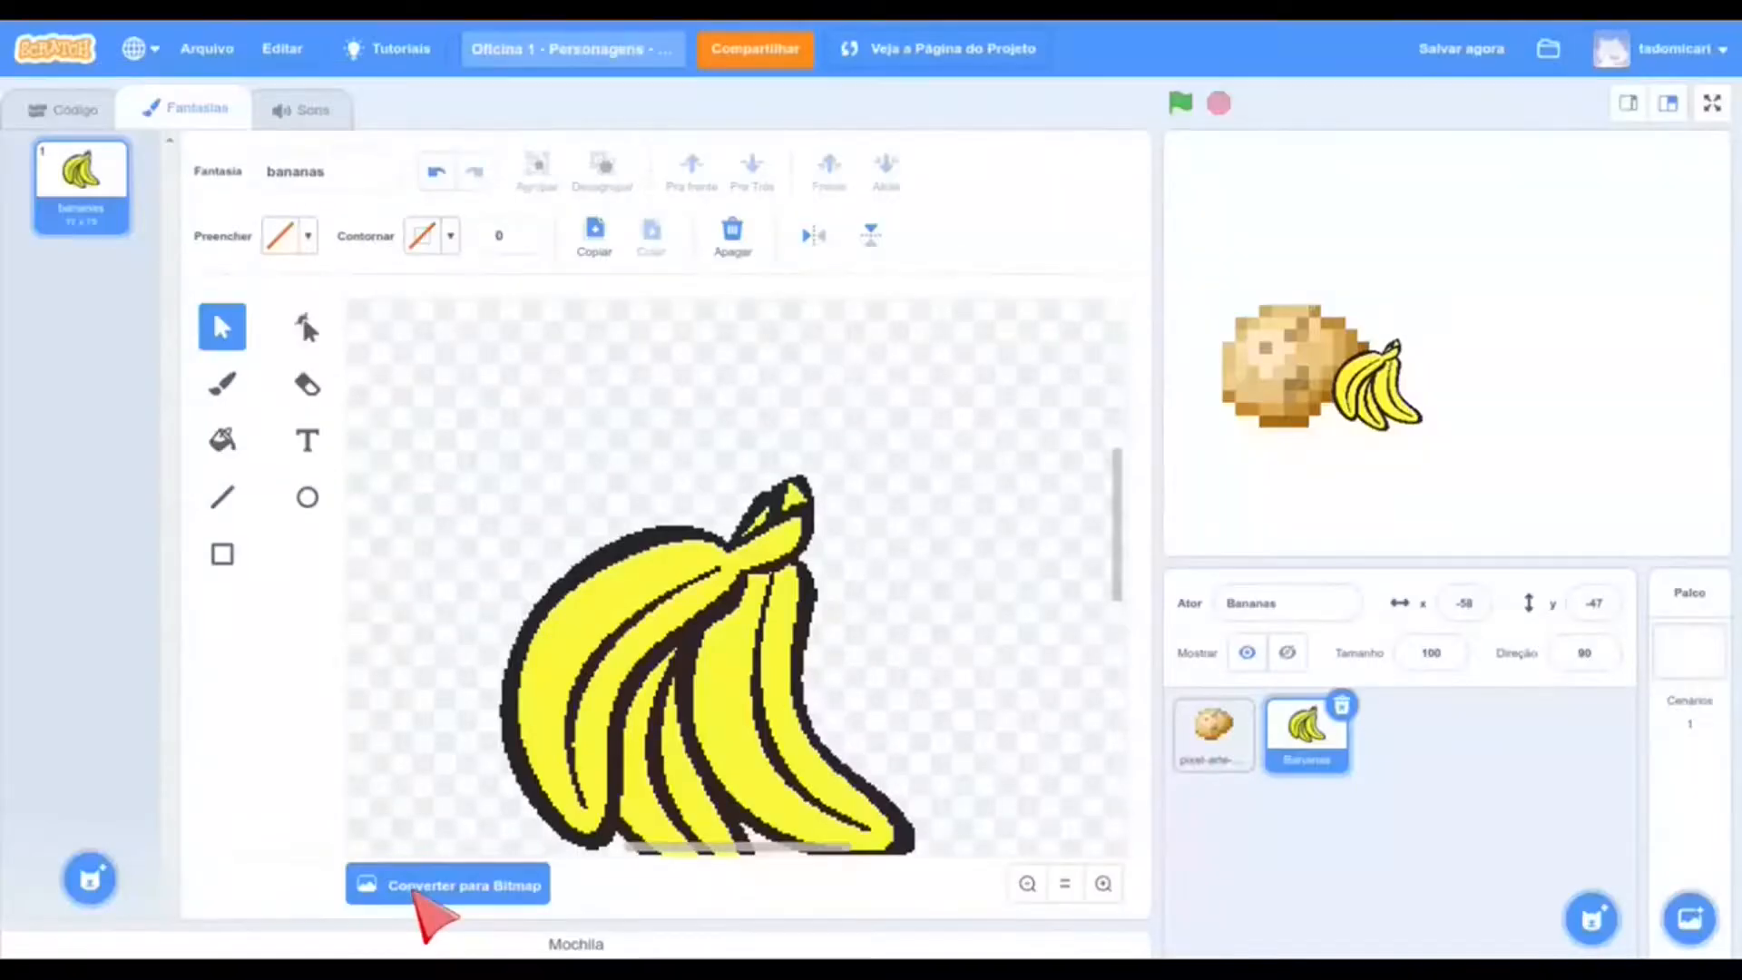
pyautogui.click(726, 797)
pyautogui.scroll(-3, 1150, 106)
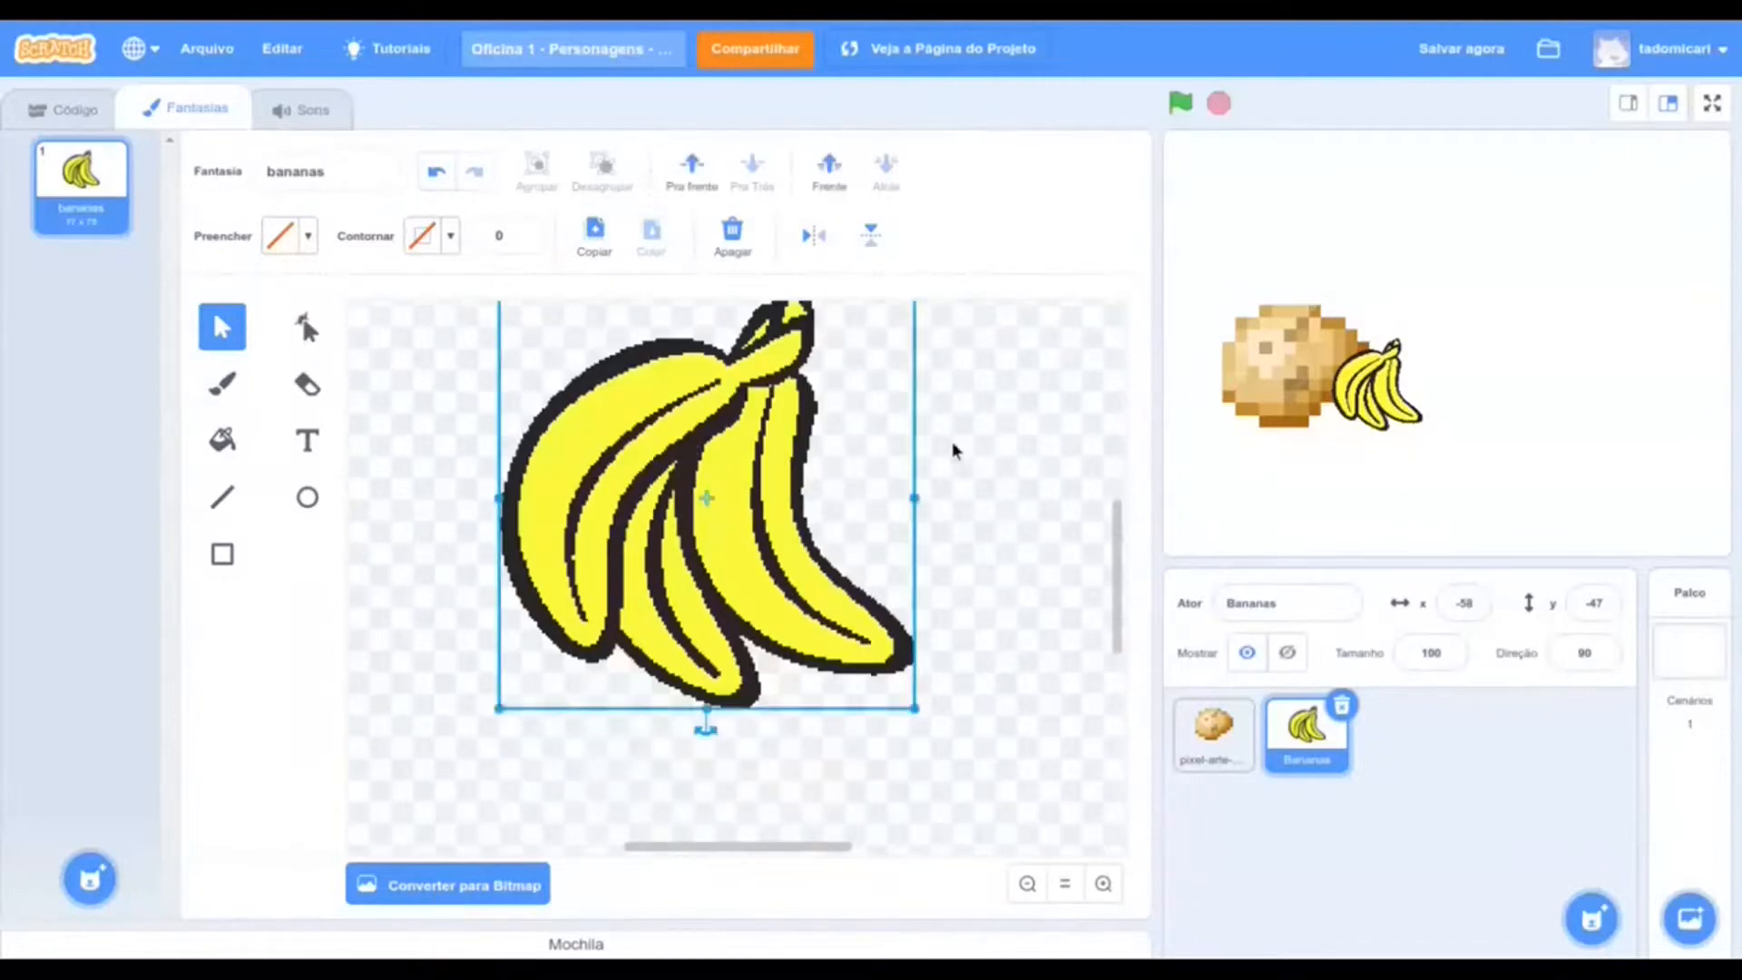
pyautogui.moveTo(720, 404)
pyautogui.mouseDown()
pyautogui.moveTo(739, 483)
pyautogui.moveTo(758, 467)
pyautogui.moveTo(719, 459)
pyautogui.mouseUp()
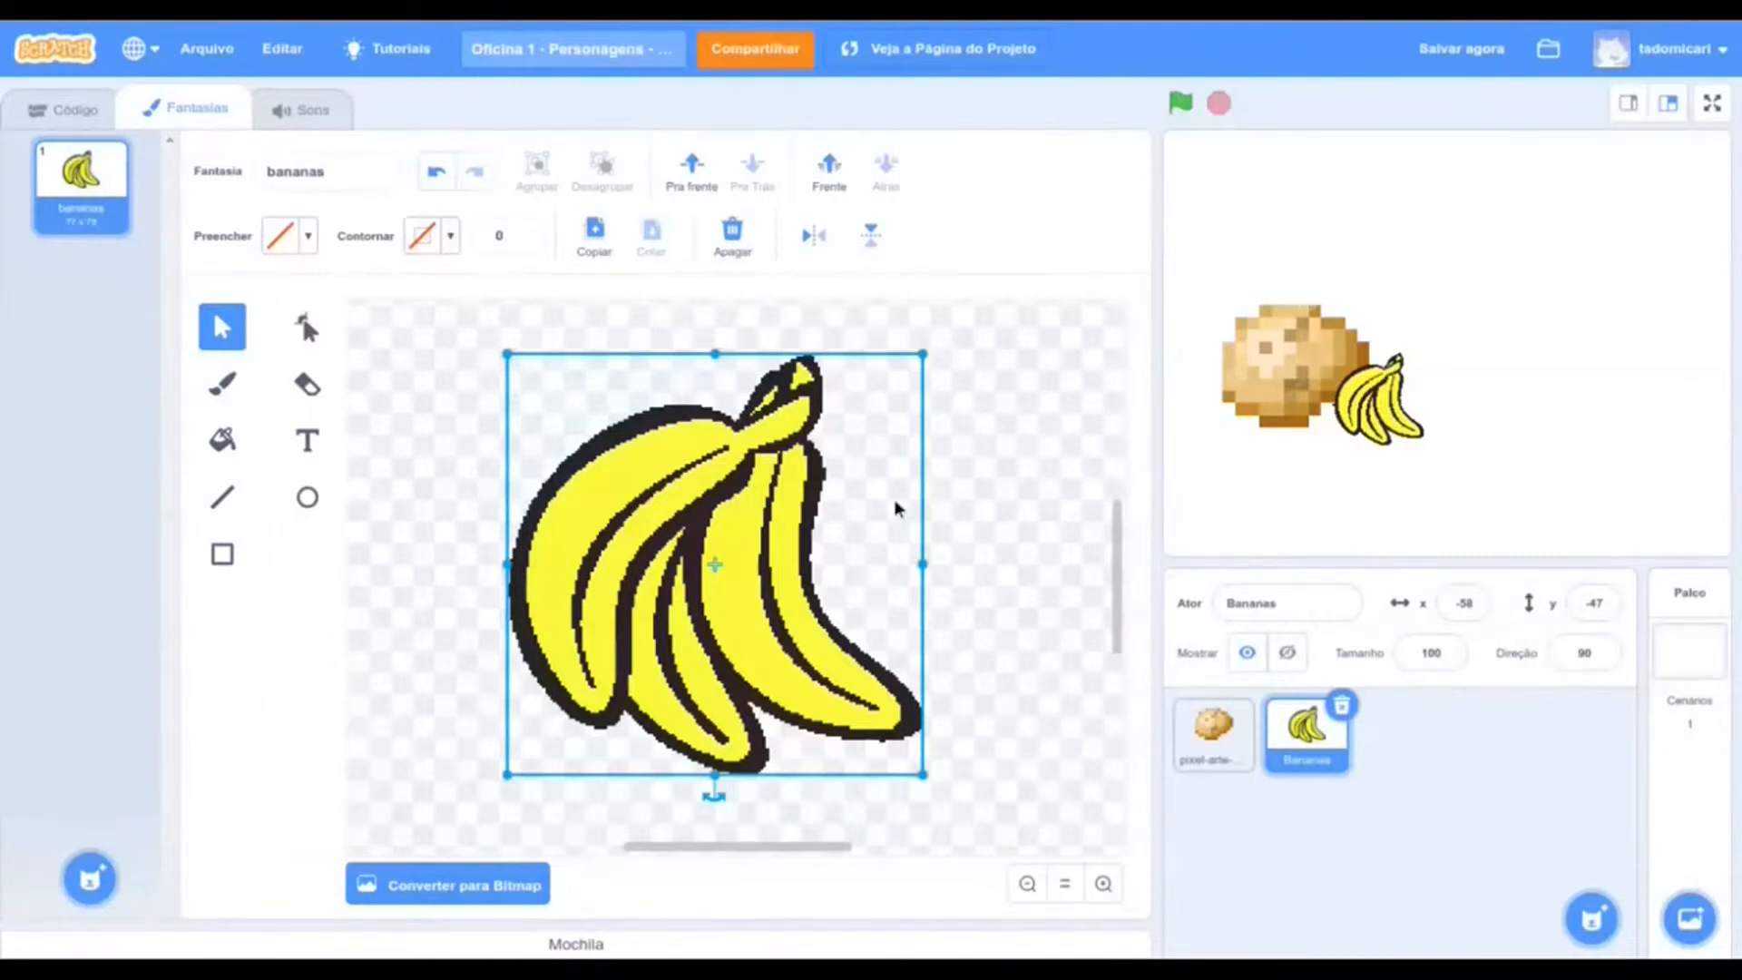
# Examine the edges of the reconverted banana bunch from the stems to the lower tips
pyautogui.scroll(3, 869, 489)
pyautogui.scroll(2, 869, 488)
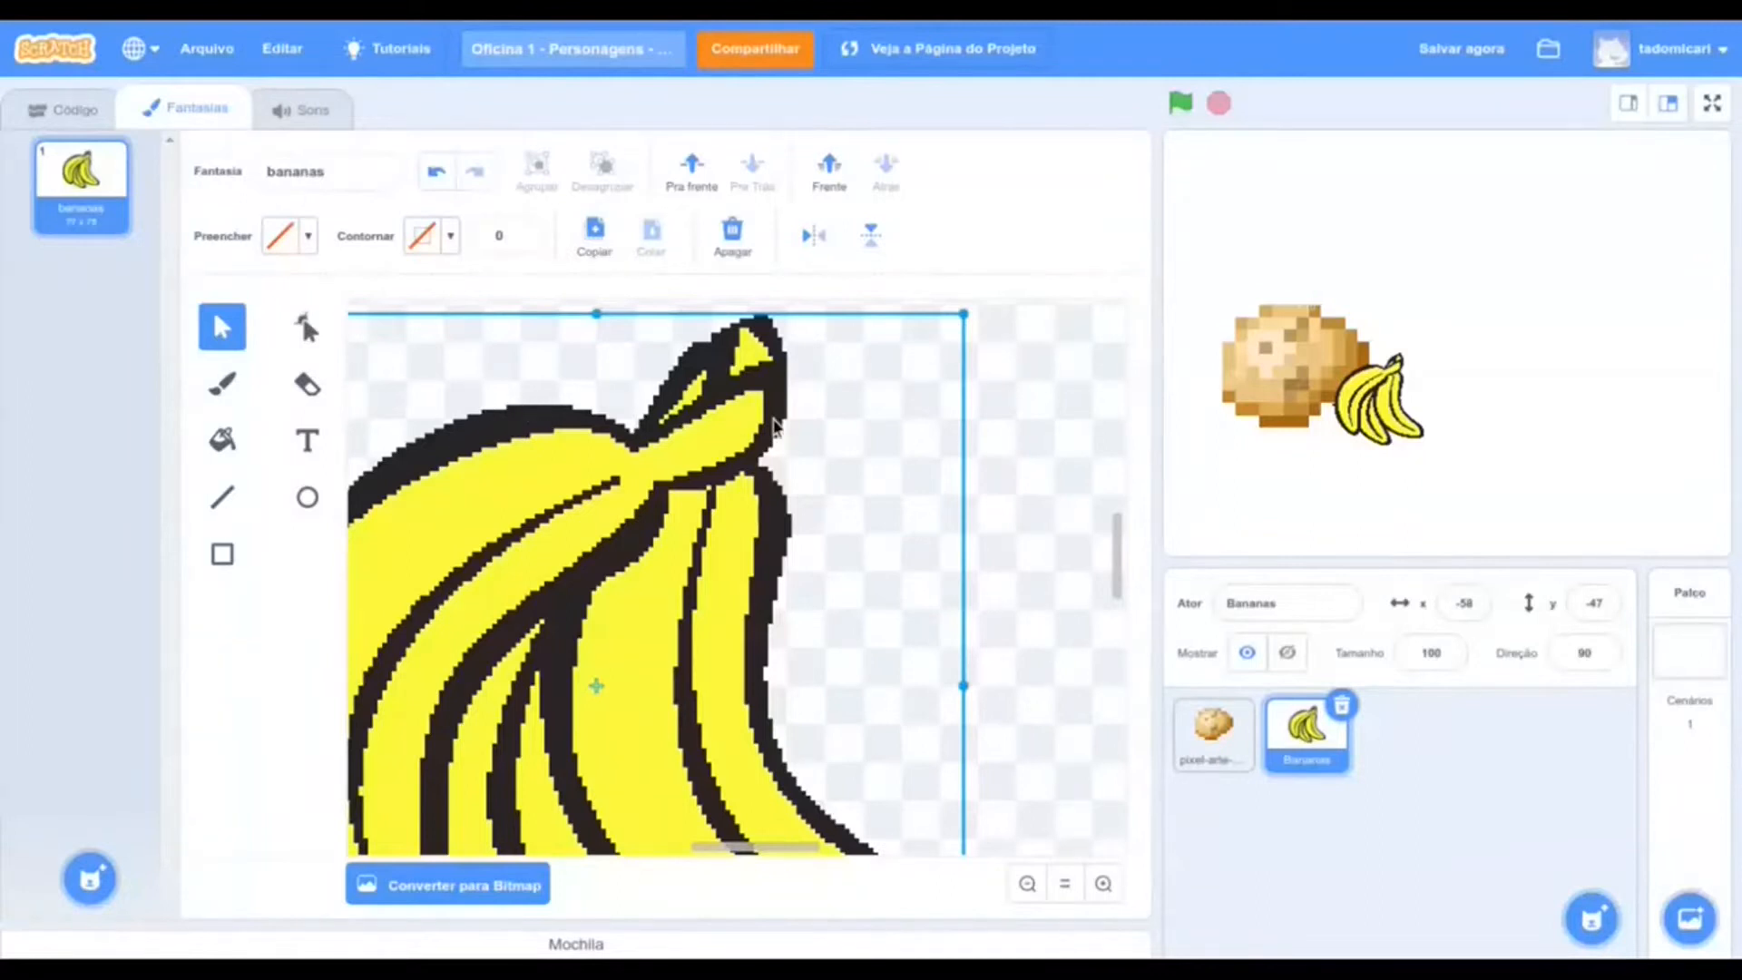
pyautogui.hscroll(-3, 774, 423)
pyautogui.scroll(-8, 614, 459)
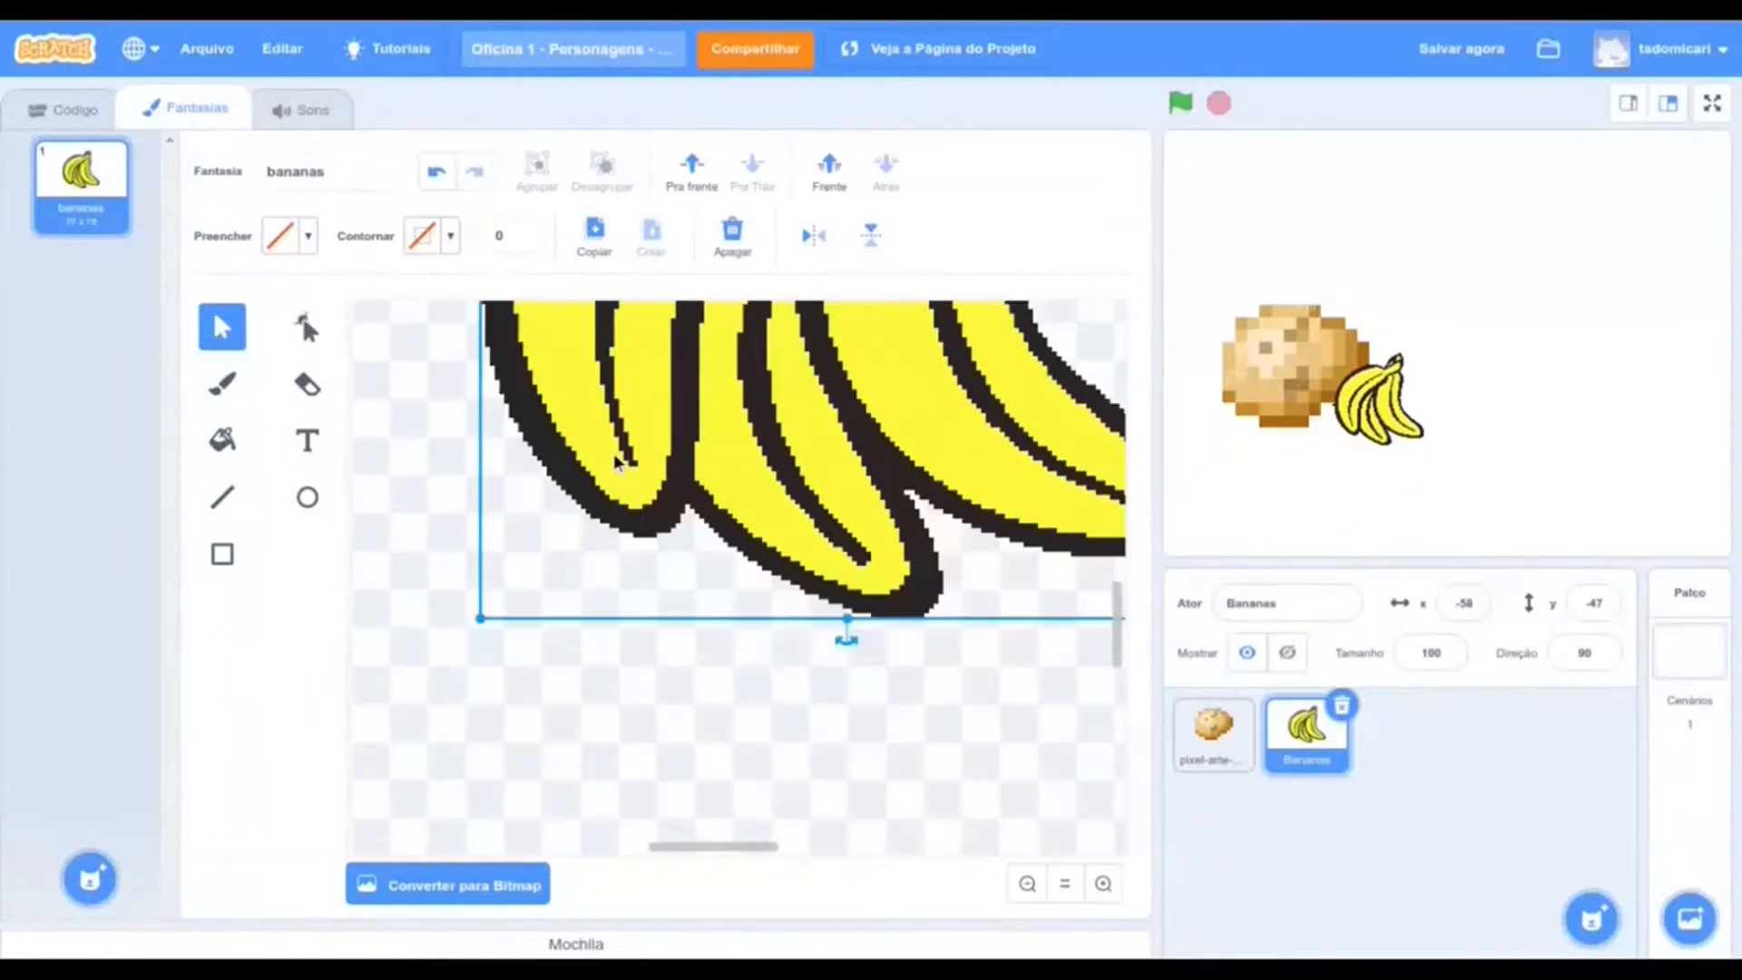
pyautogui.hscroll(3, 616, 460)
pyautogui.scroll(2, 761, 455)
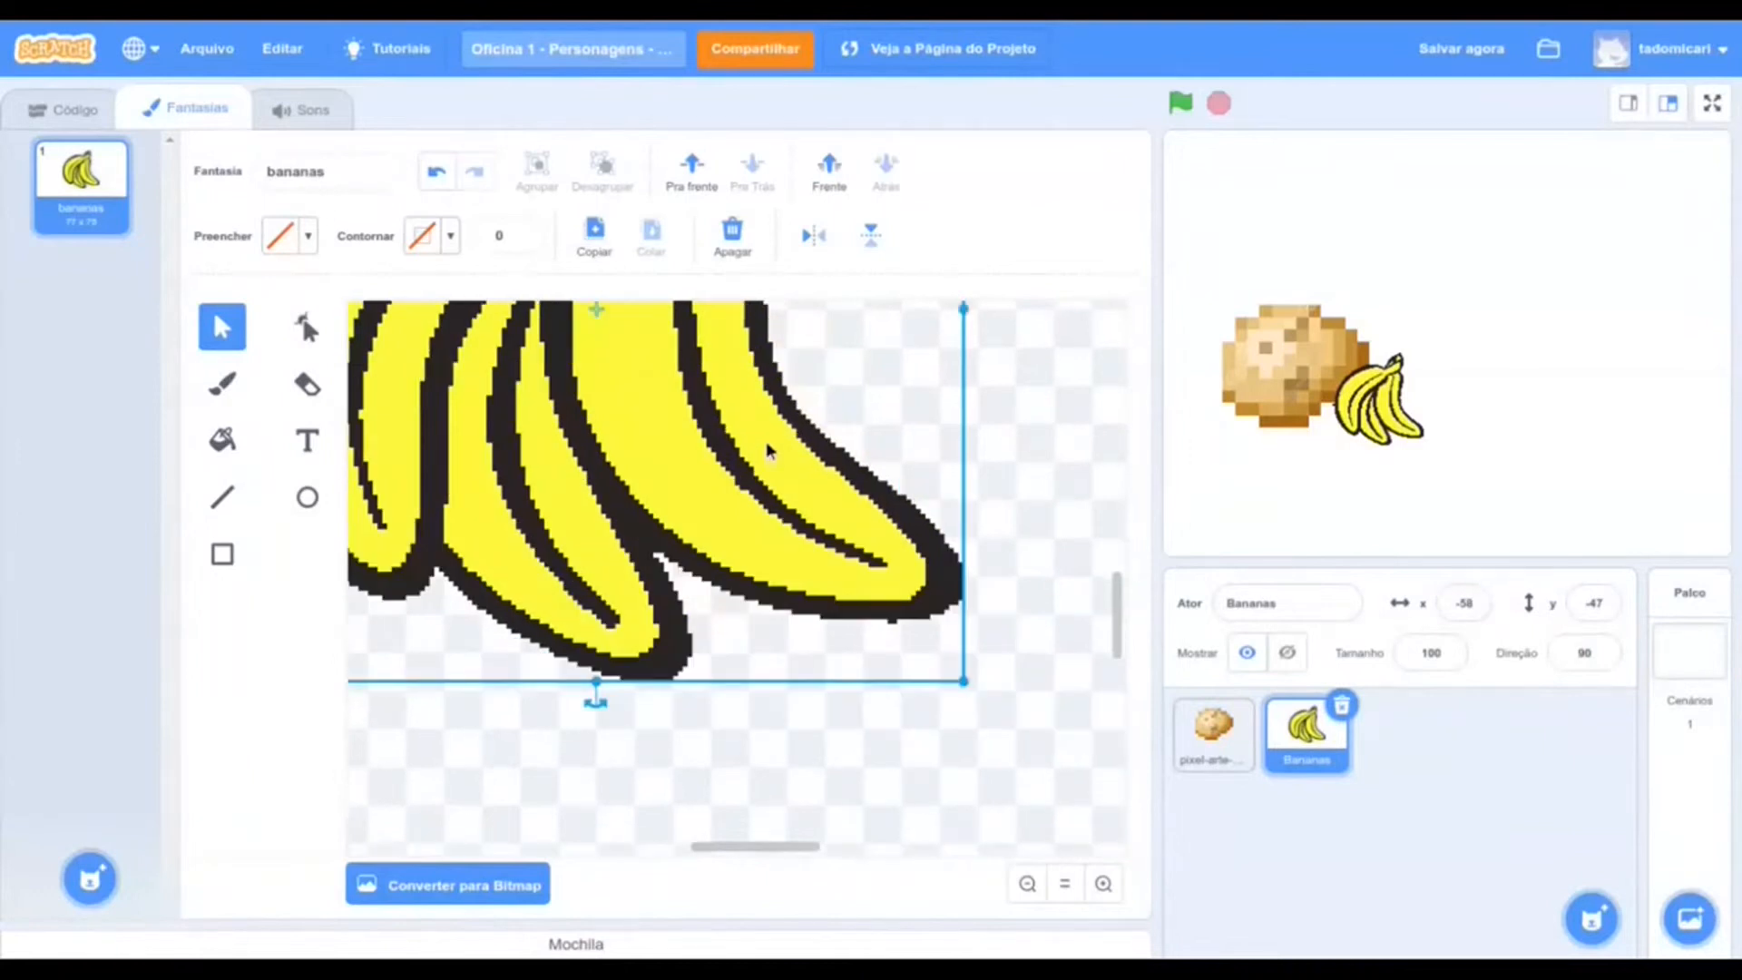
pyautogui.scroll(2, 768, 451)
# Move the Bananas sprite on the stage clear of the potato, to x 59 and y 2
pyautogui.moveTo(1379, 390); pyautogui.dragTo(1515, 345)
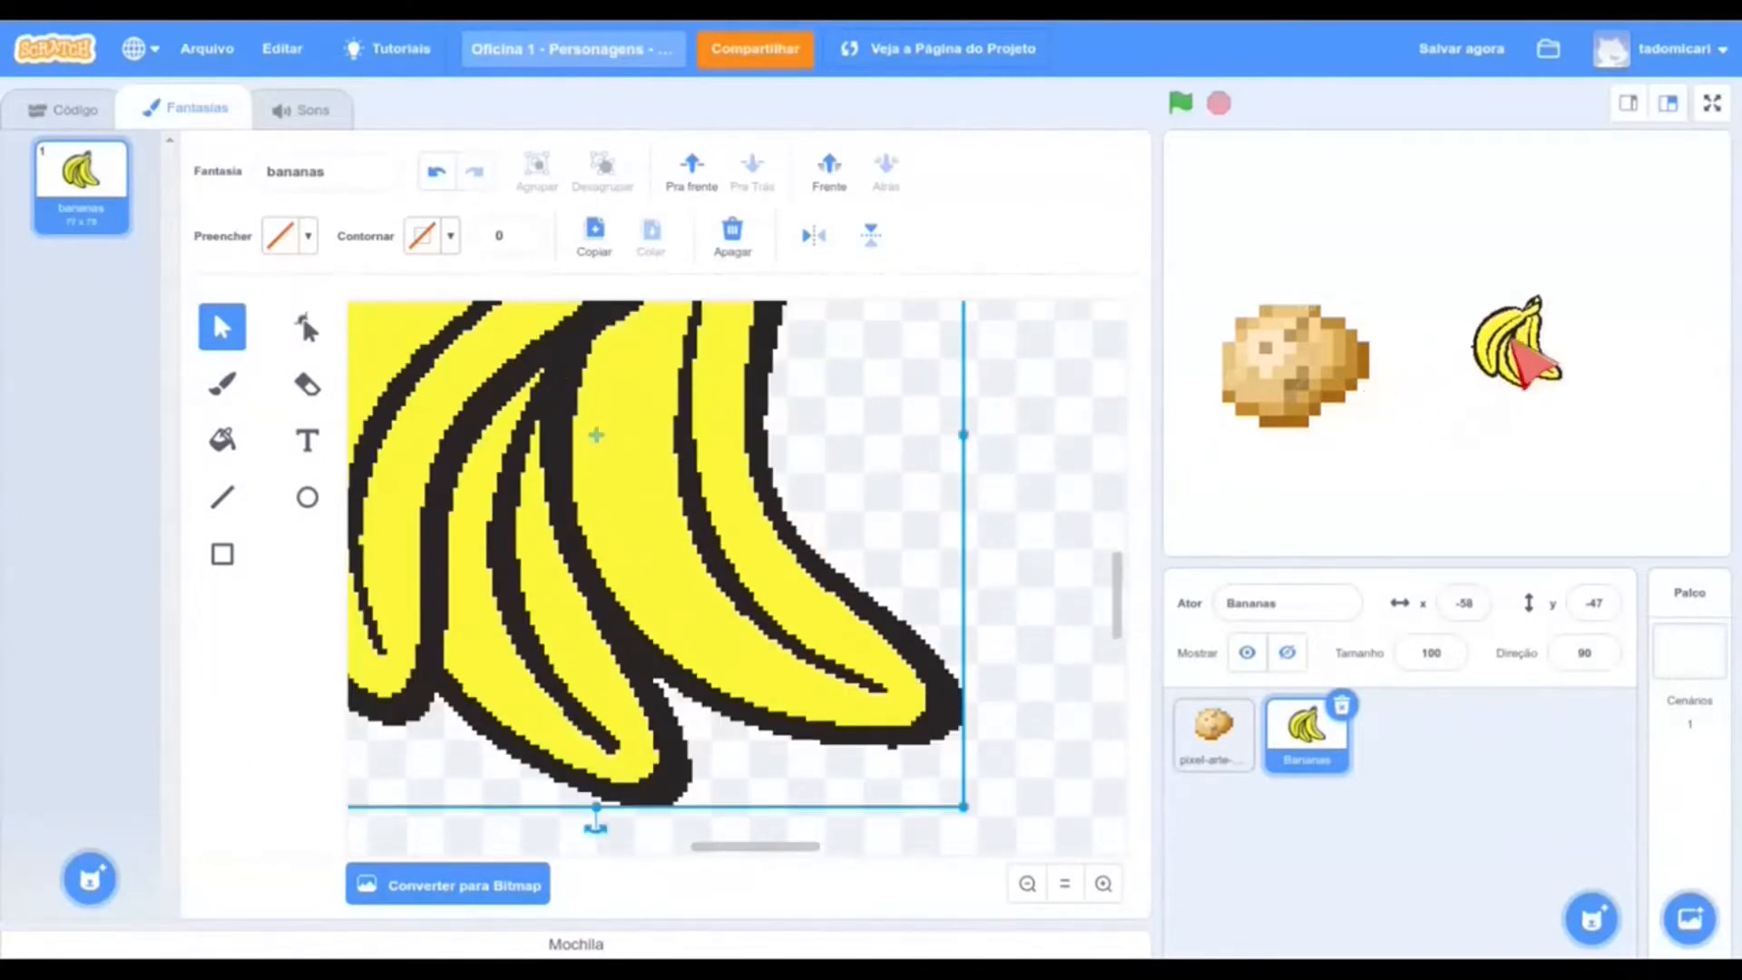
pyautogui.scroll(-3, 743, 465)
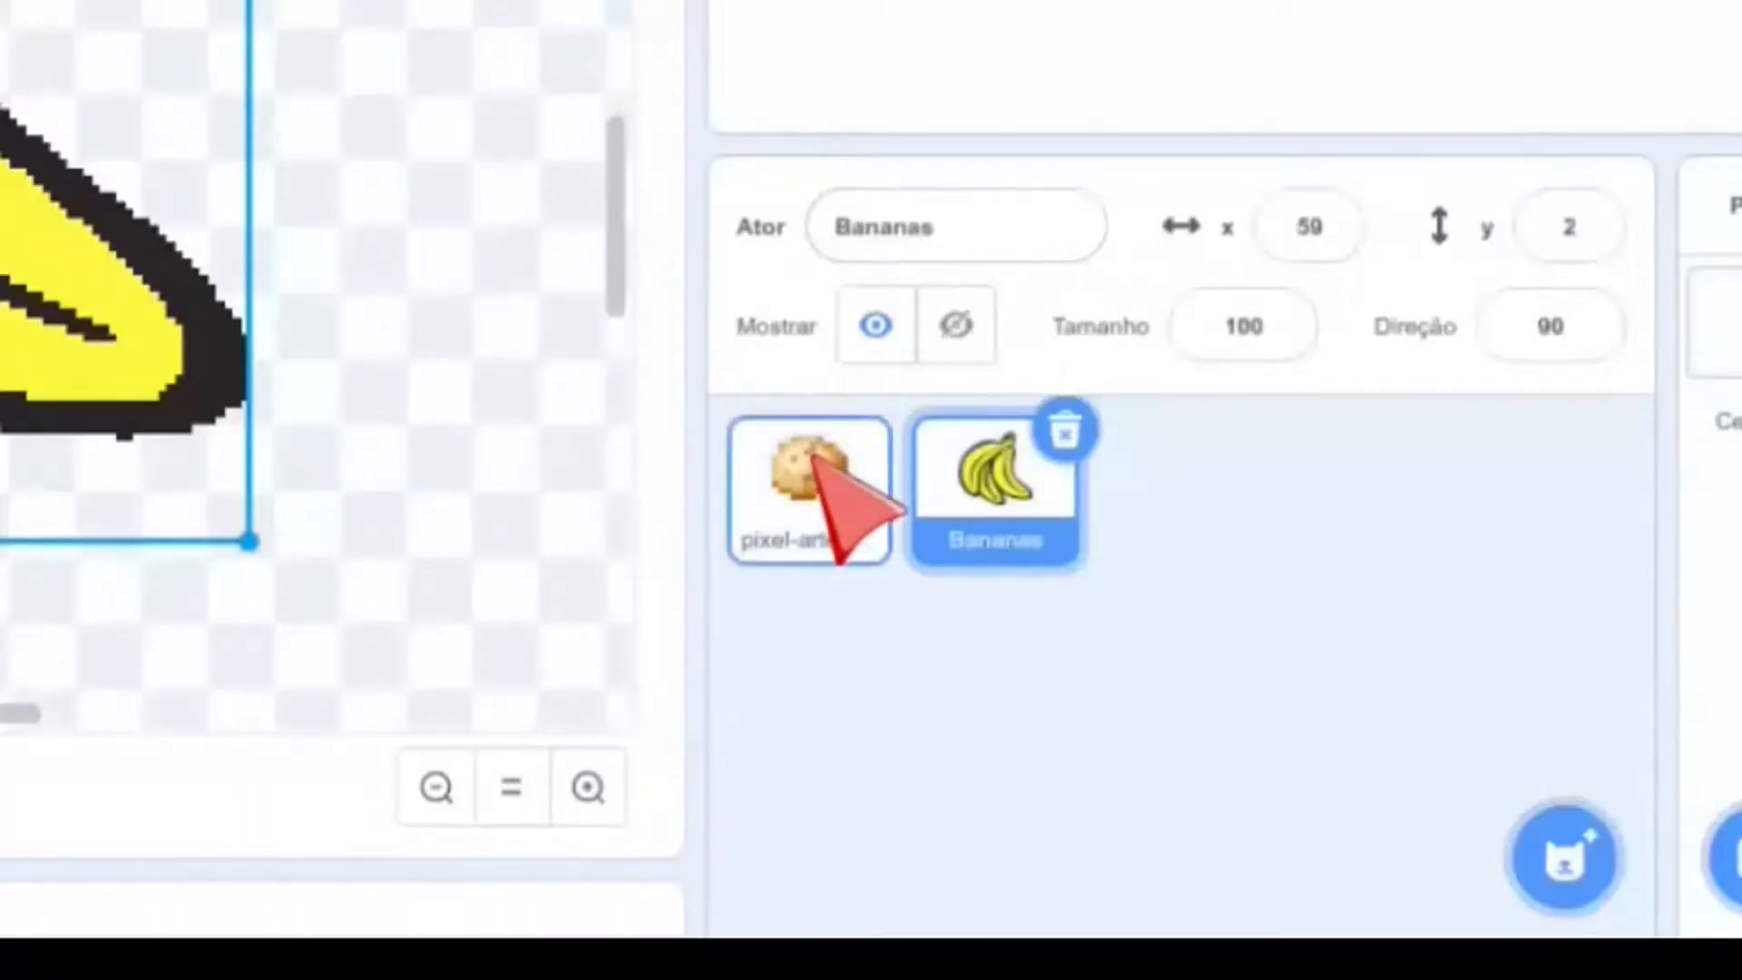
# Open the potato sprite's costume, shift its image slightly on the canvas and convert it to bitmap
pyautogui.click(1230, 723)
pyautogui.click(821, 794)
pyautogui.click(1361, 181)
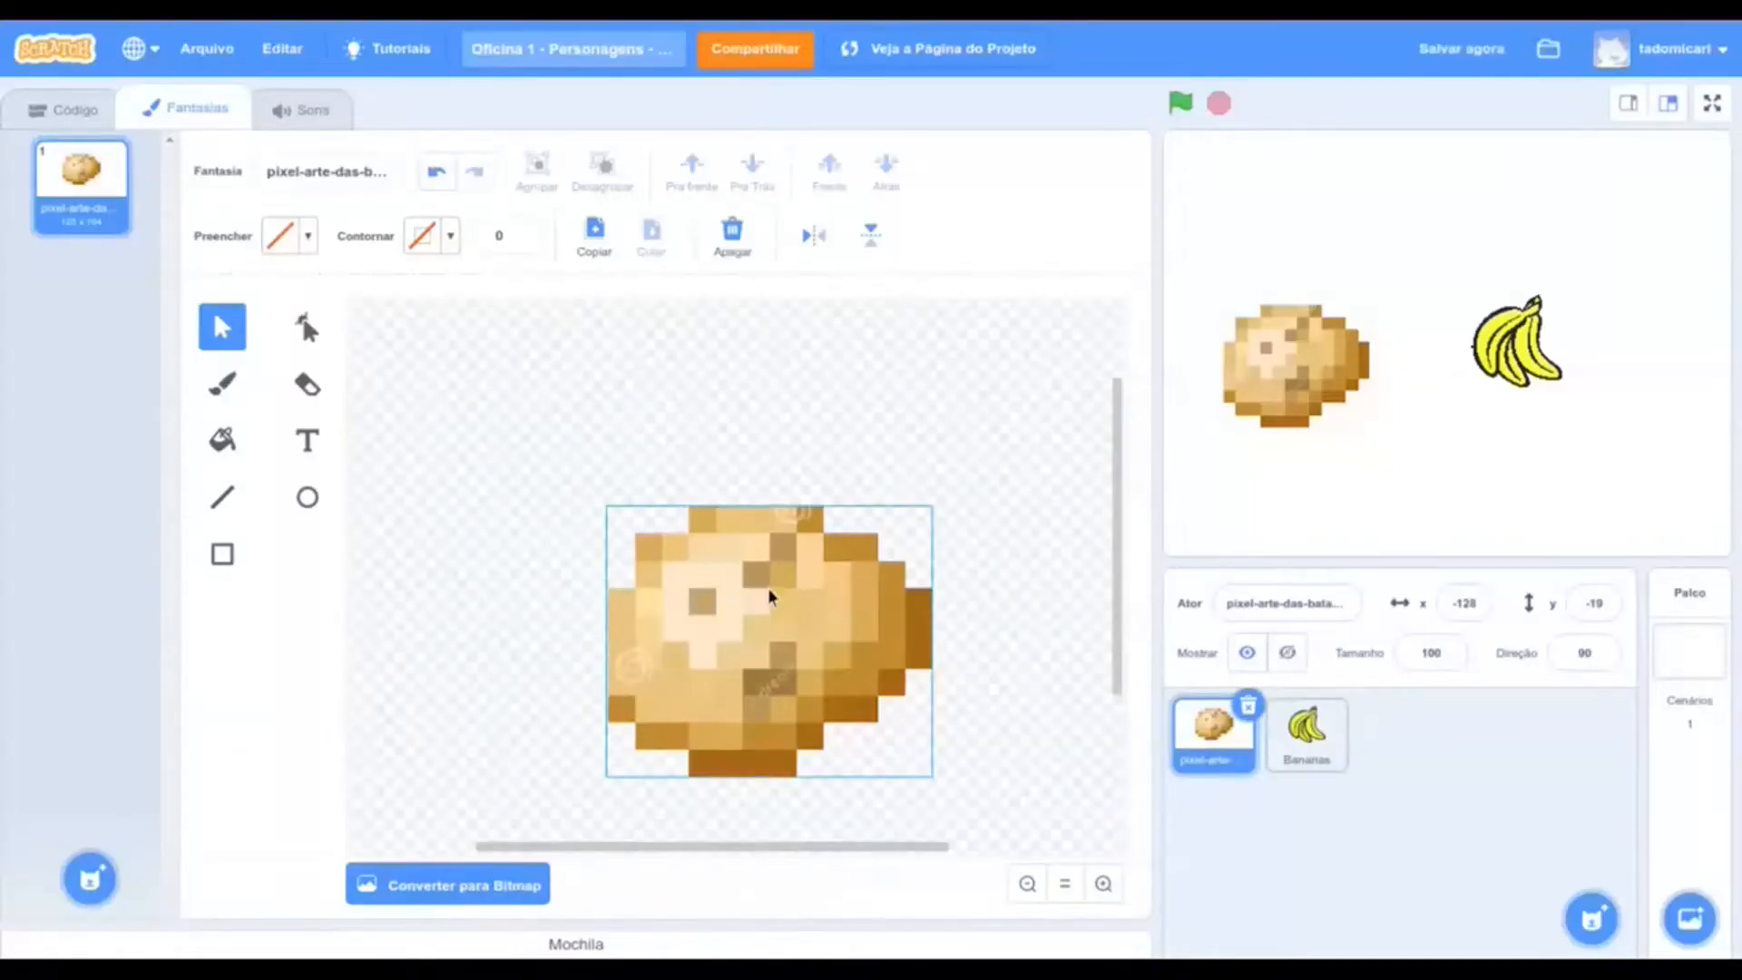
pyautogui.moveTo(770, 596); pyautogui.dragTo(766, 638)
pyautogui.click(451, 886)
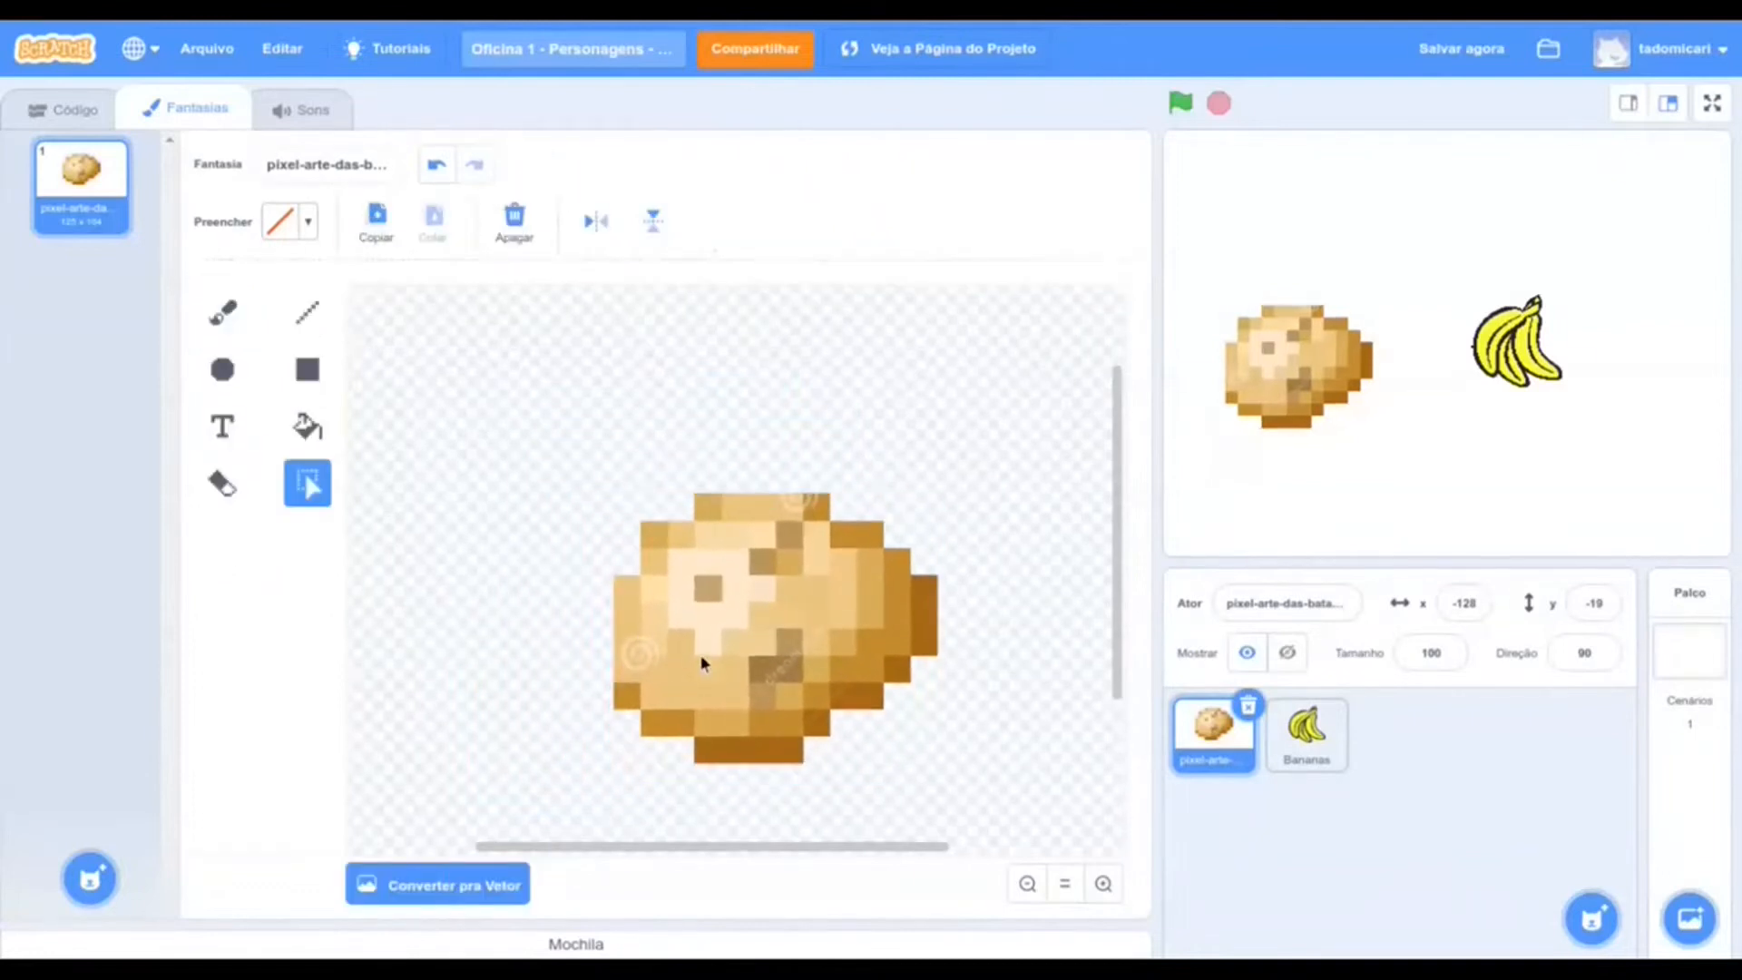